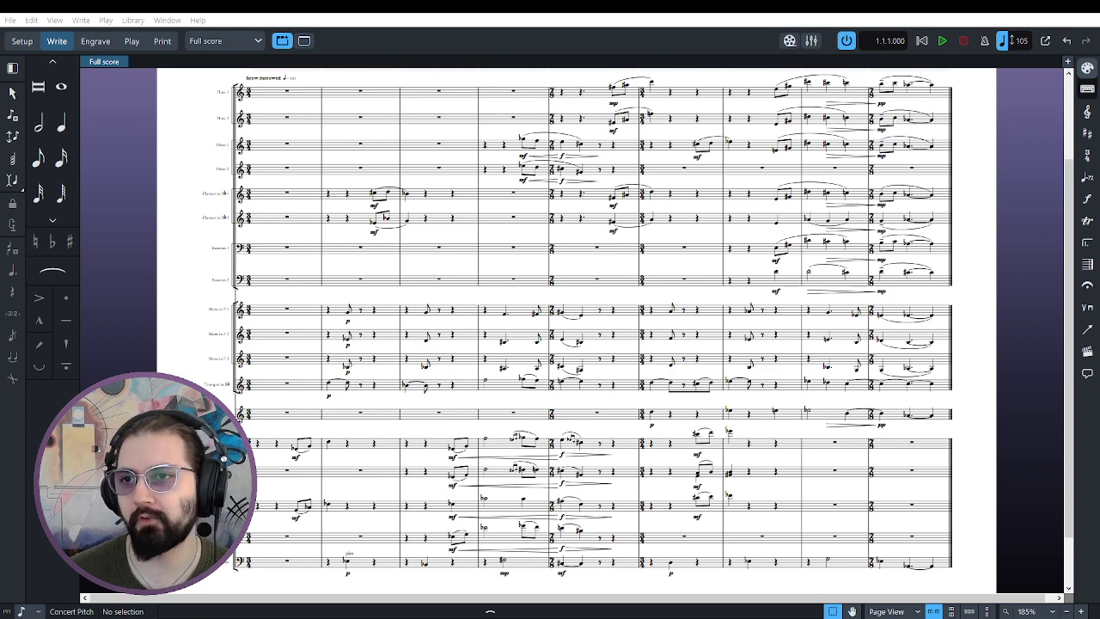
Rewind the Sketch page score to the start and play it through to the final bar
click(1012, 40)
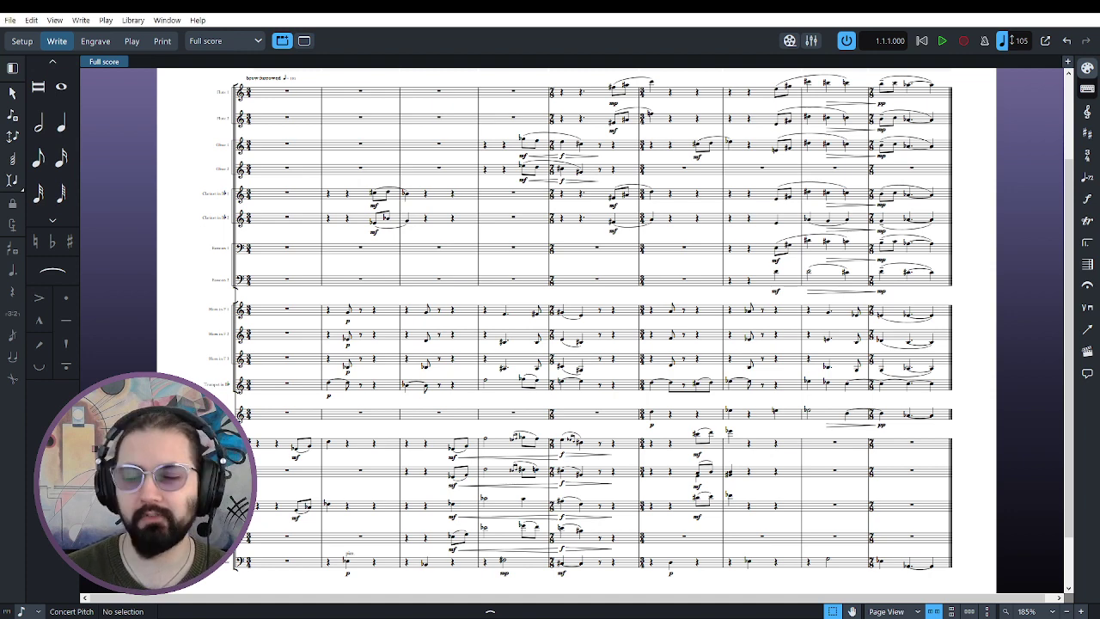
click(923, 49)
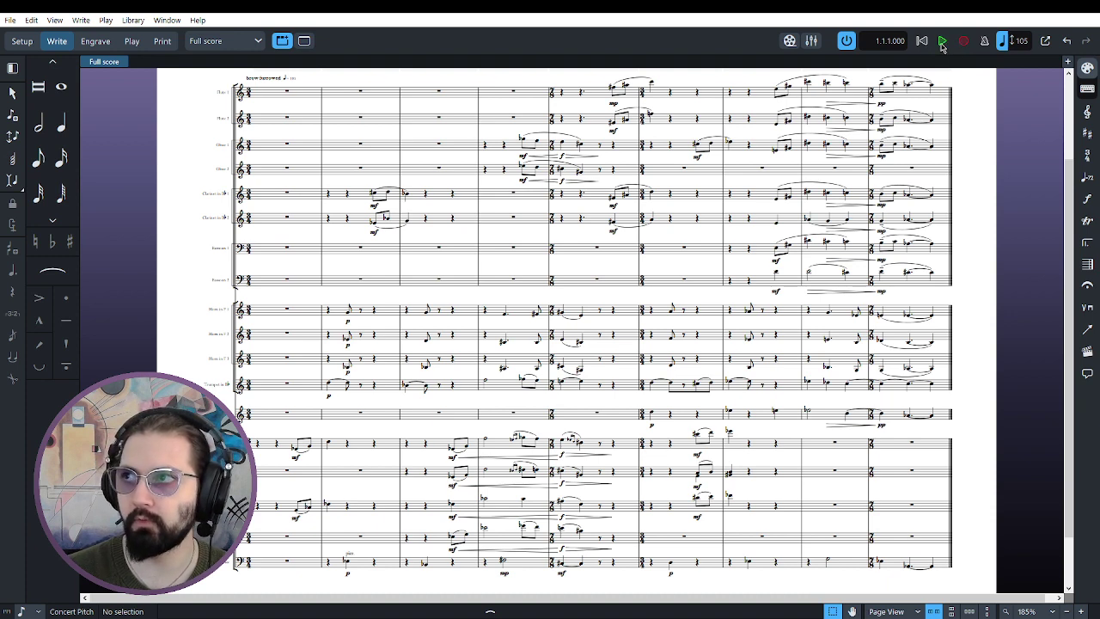
click(942, 45)
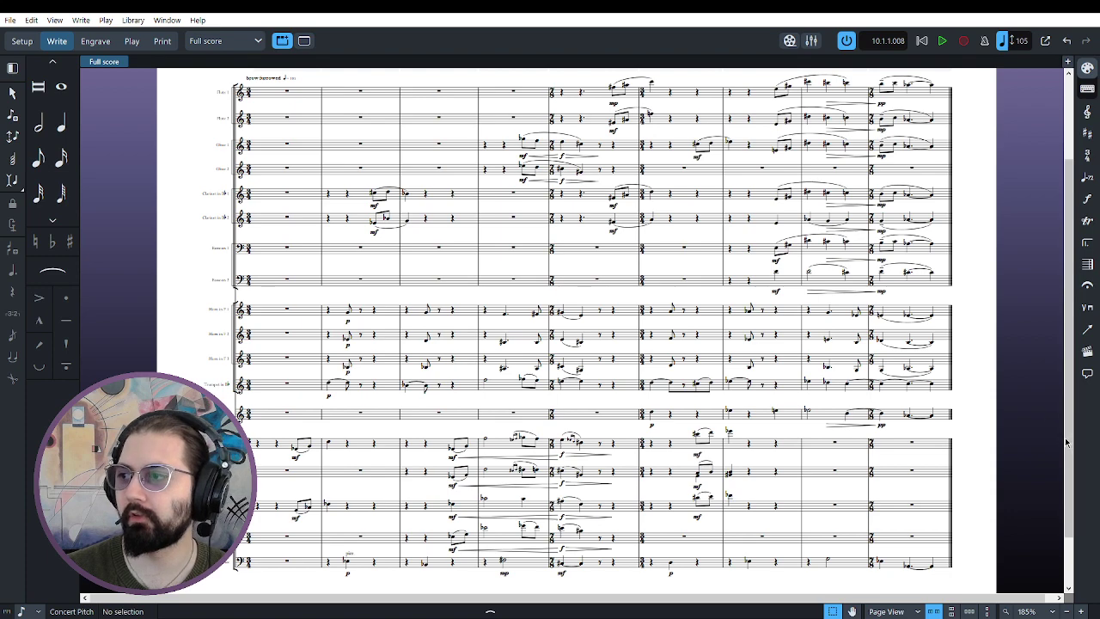
Play back the opening string notes of bars 1–2 on their own
scroll(1067, 412, up, 3)
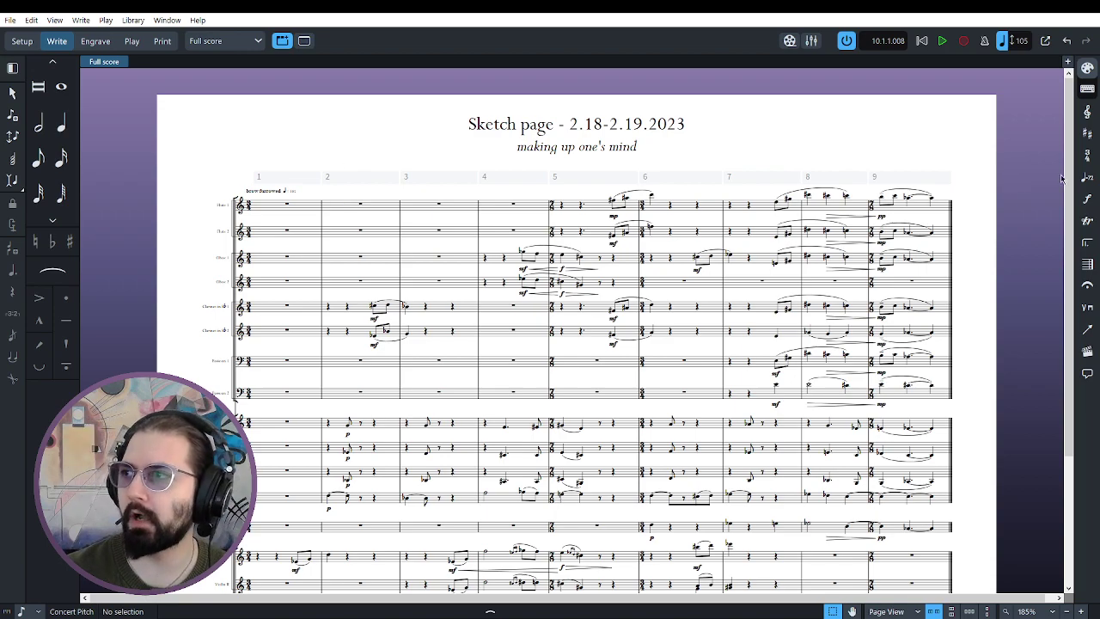
scroll(1071, 185, down, 3)
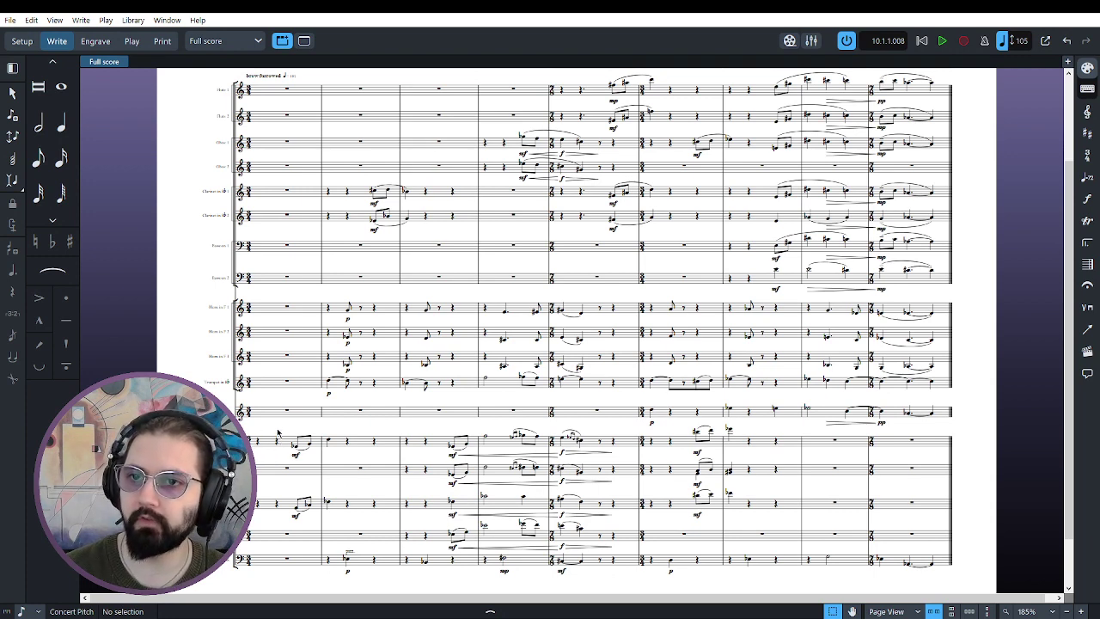
drag(276, 423, 330, 515)
key(p)
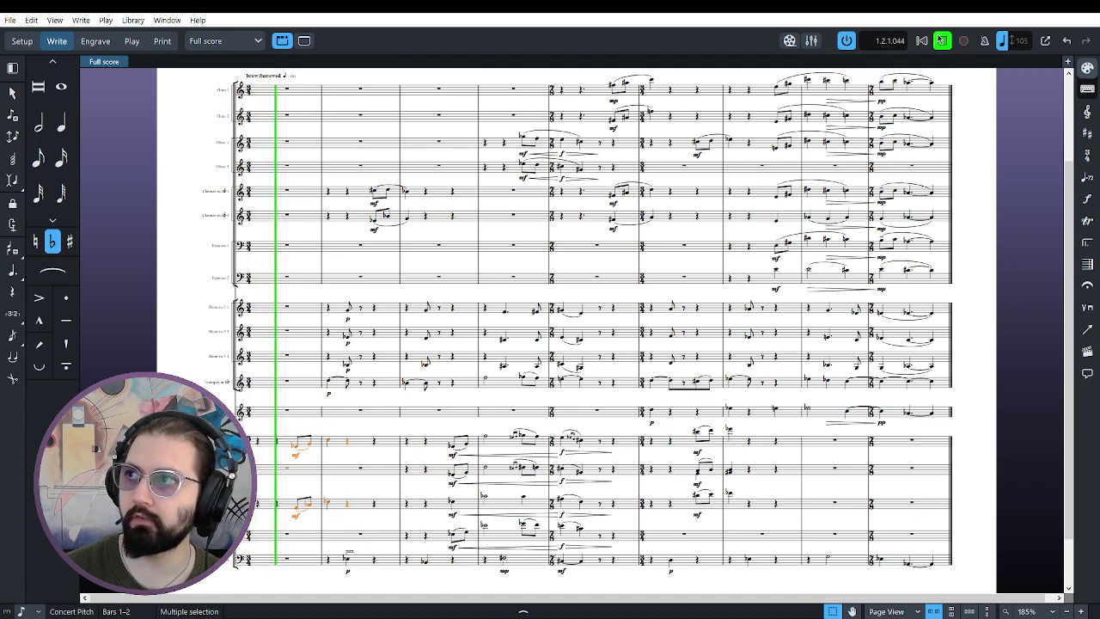
click(941, 41)
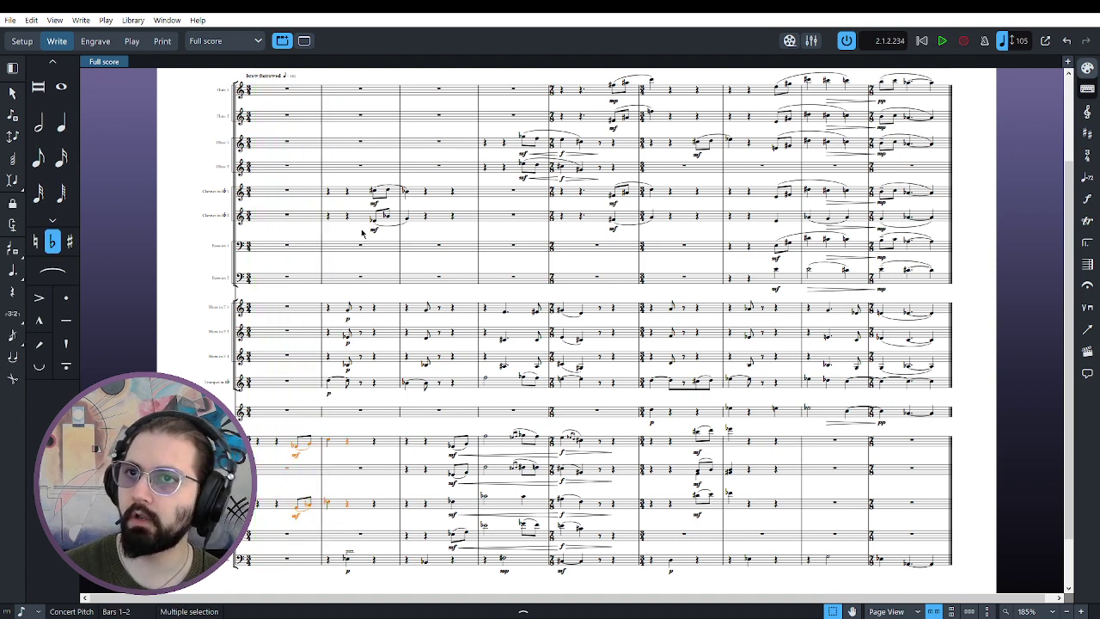
click(364, 181)
Play back the bar 2 clarinet figure alone, then deselect it
drag(361, 181, 429, 247)
click(942, 41)
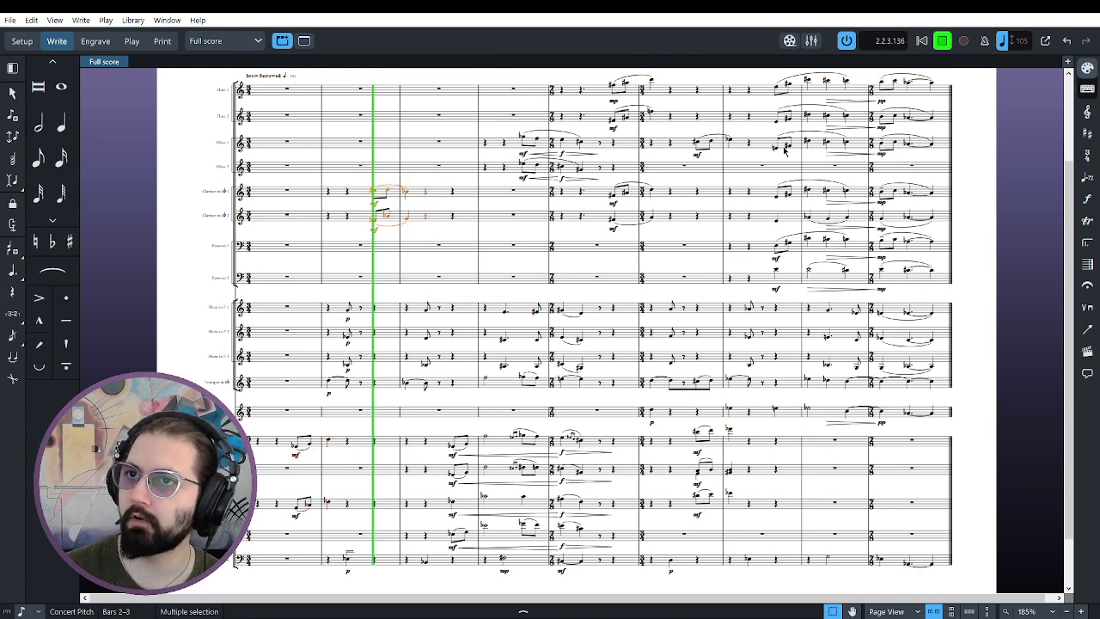
click(942, 40)
click(516, 239)
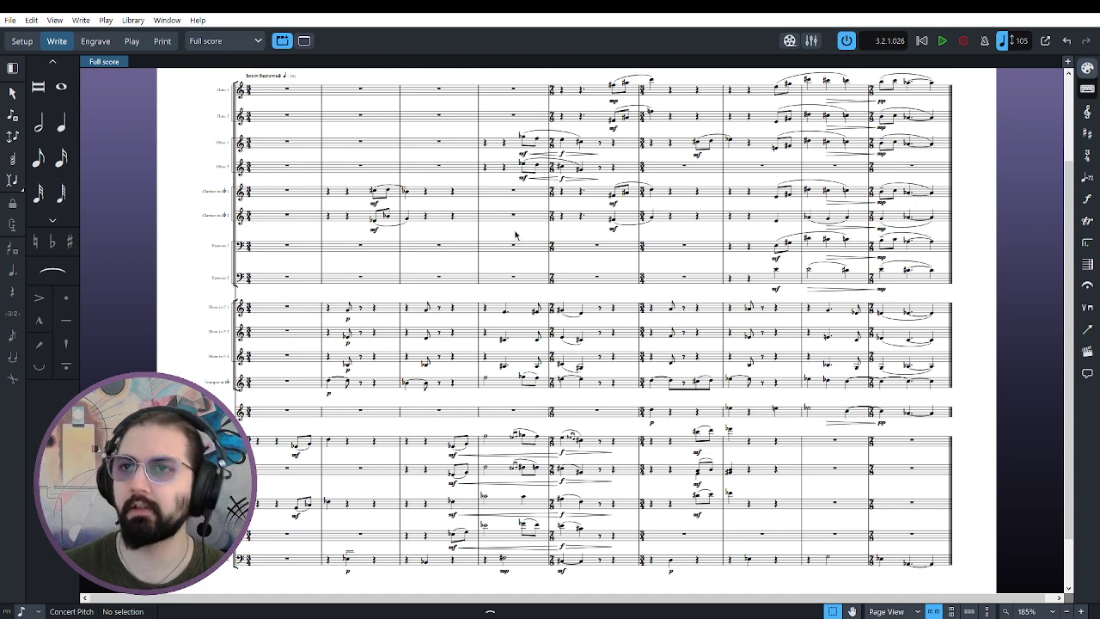
scroll(1072, 367, up, 2)
scroll(1072, 369, down, 3)
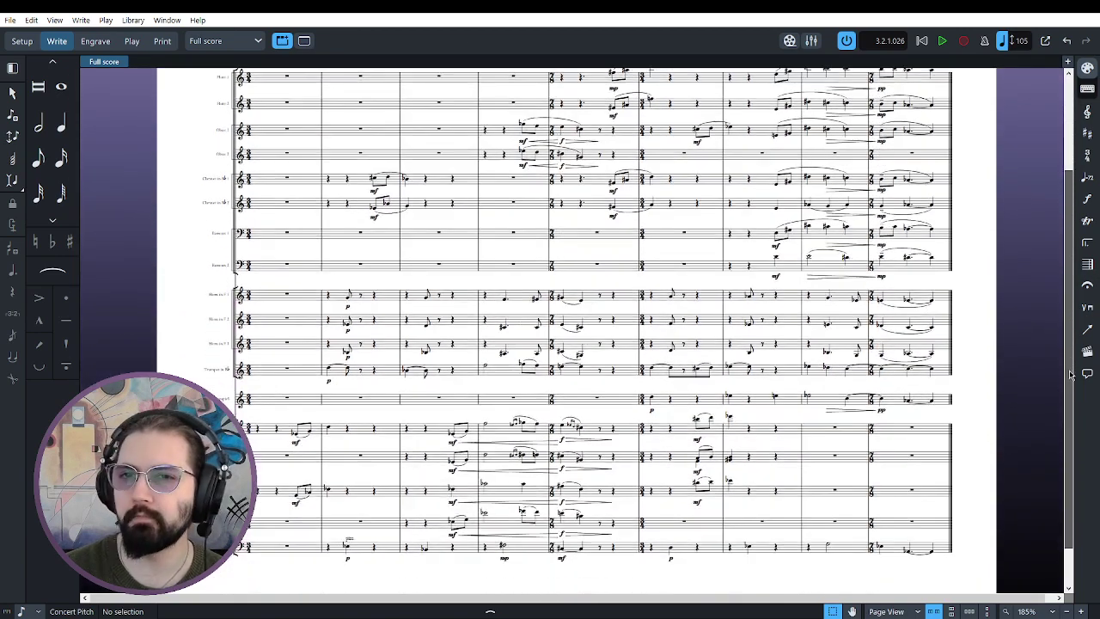
scroll(1070, 373, up, 1)
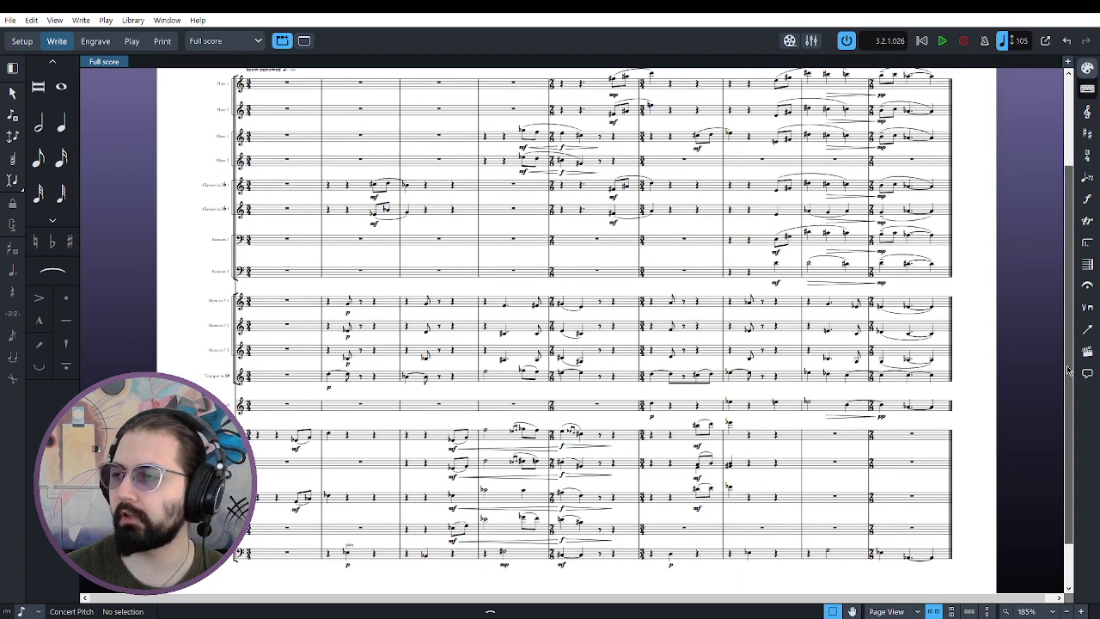
scroll(1068, 369, up, 1)
scroll(1068, 368, down, 1)
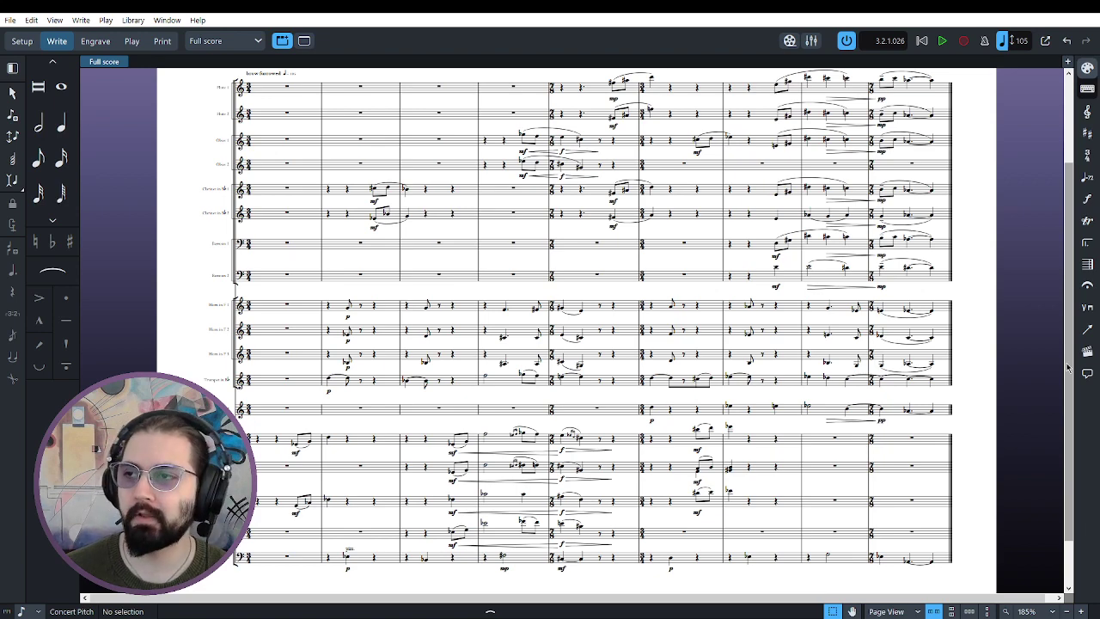
Switch to Galley View and filter out the brass, keeping woodwinds and strings
drag(1064, 331, 1071, 225)
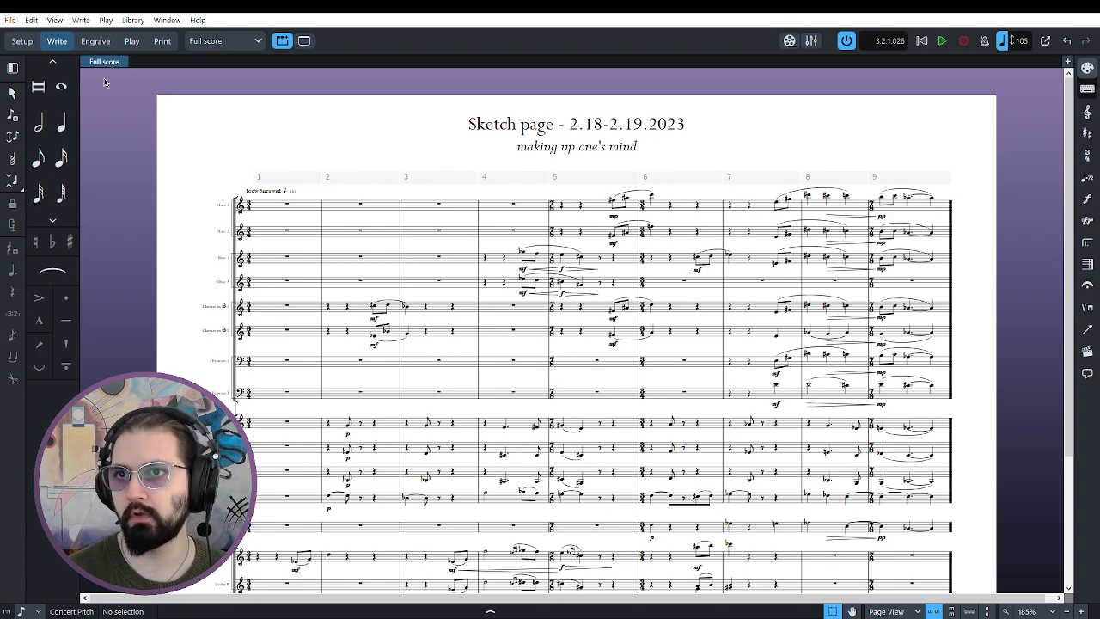
key(ctrl+alt+2)
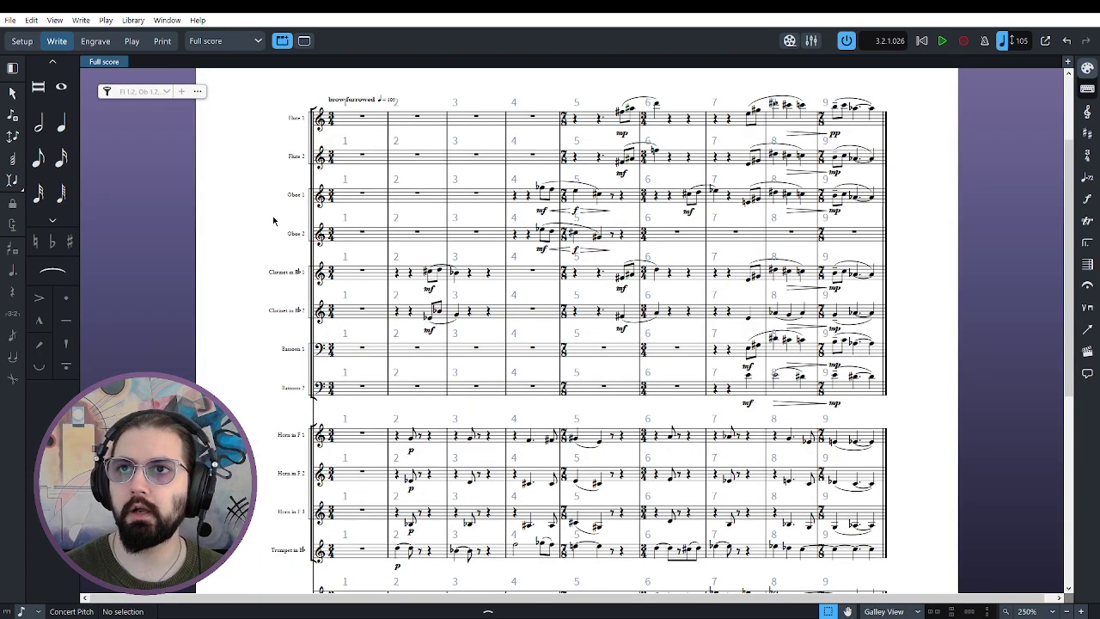
click(107, 92)
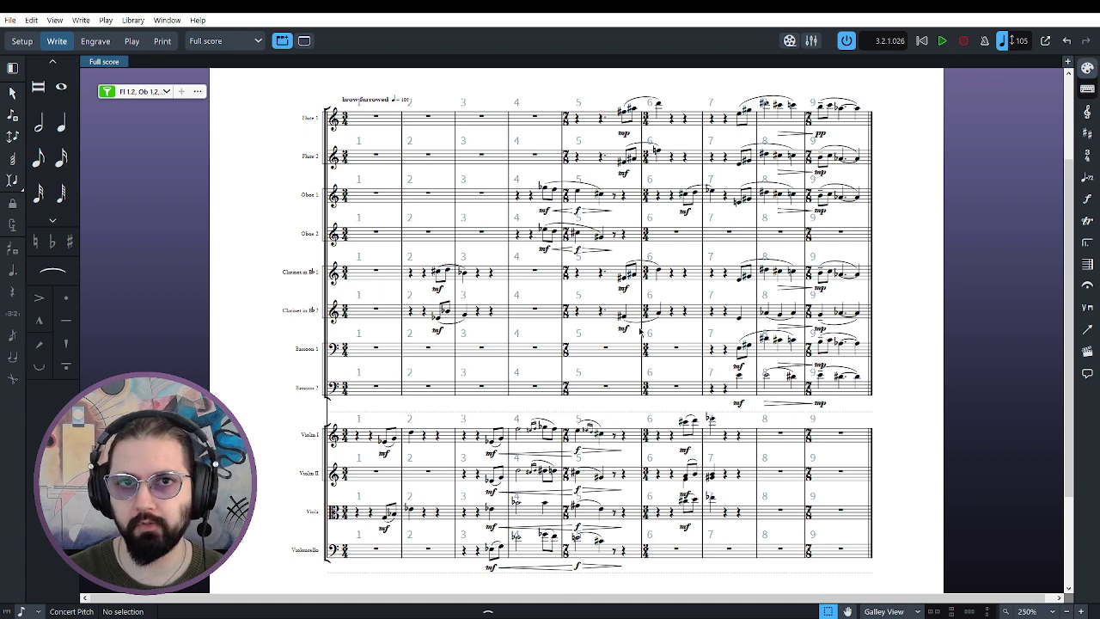
Select bars 1–3 across all staves and play the woodwinds and strings through bar 9
drag(303, 95, 463, 581)
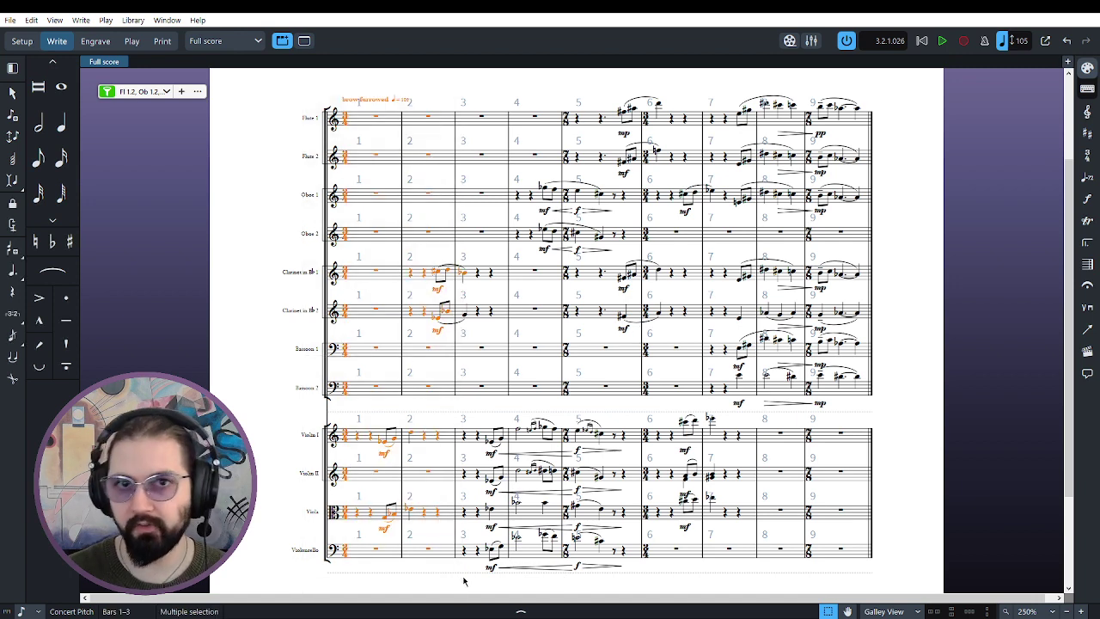
key(space)
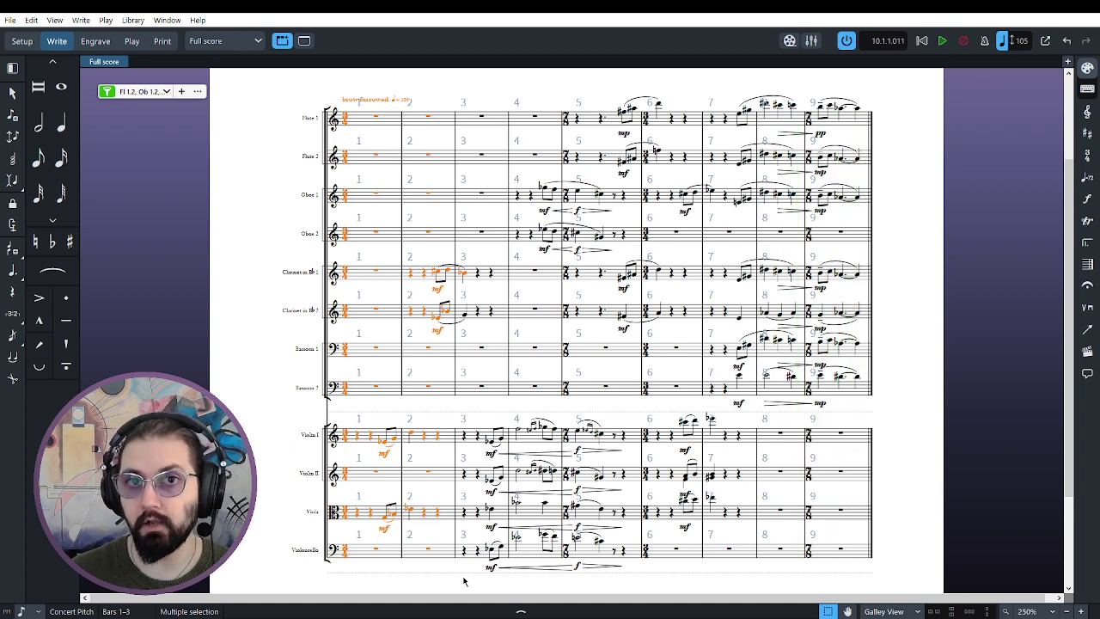
click(489, 409)
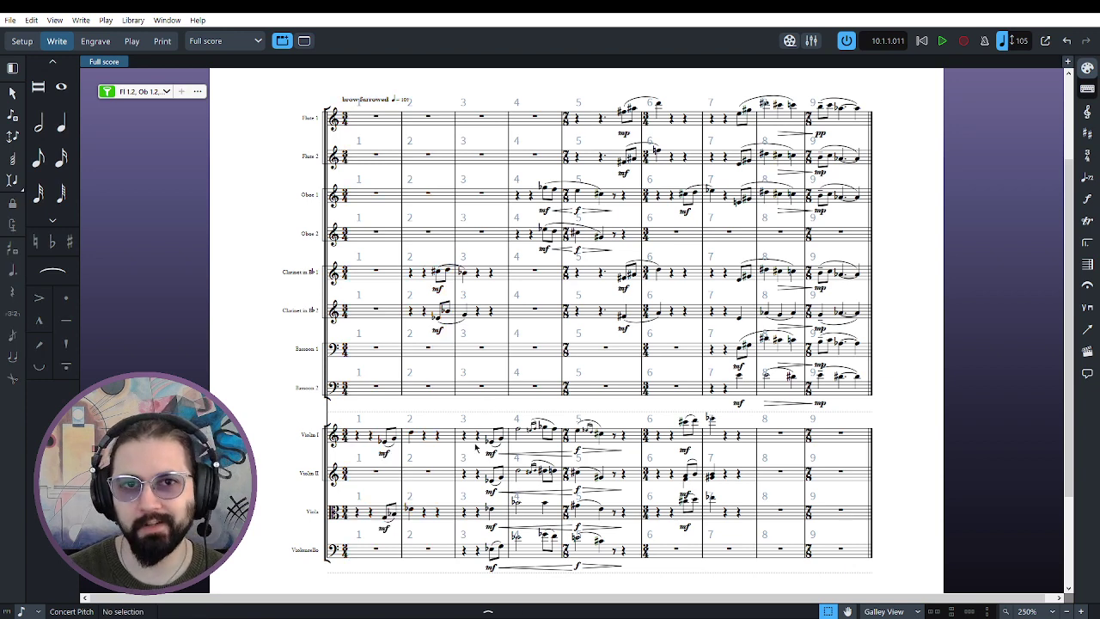
Play the opening bars from the clarinets down through the strings
drag(288, 413, 439, 535)
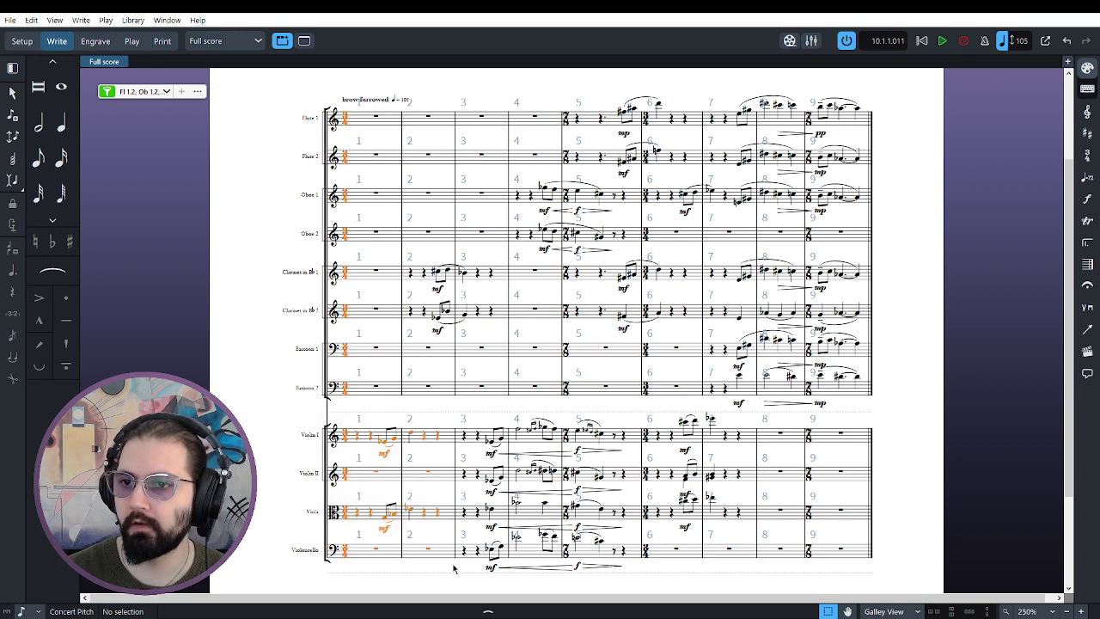
double_click(382, 233)
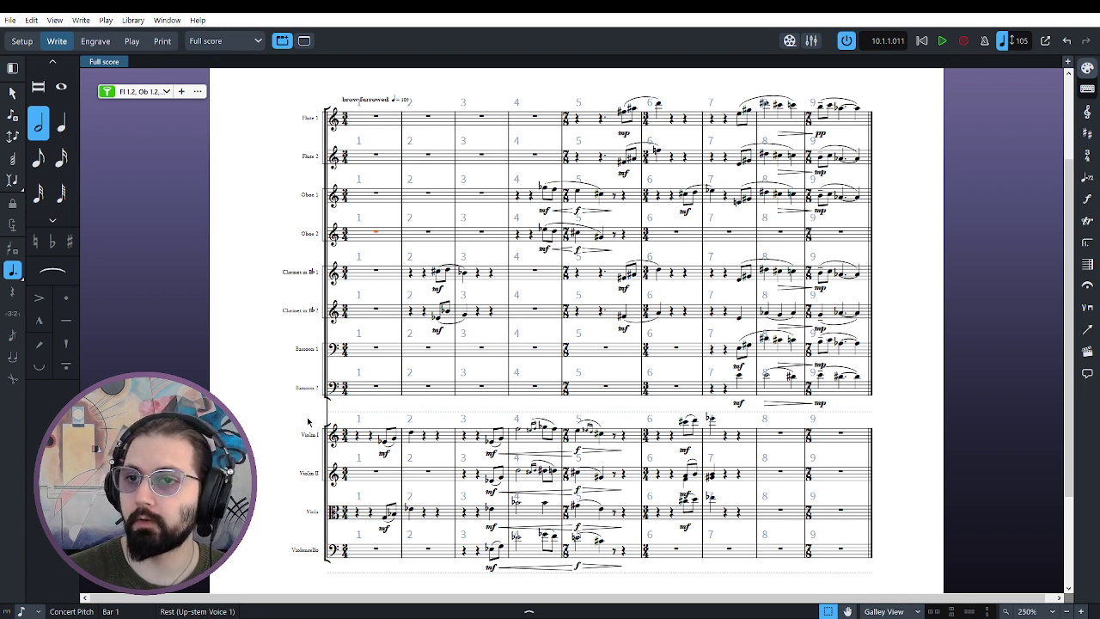
drag(277, 256, 482, 564)
key(p)
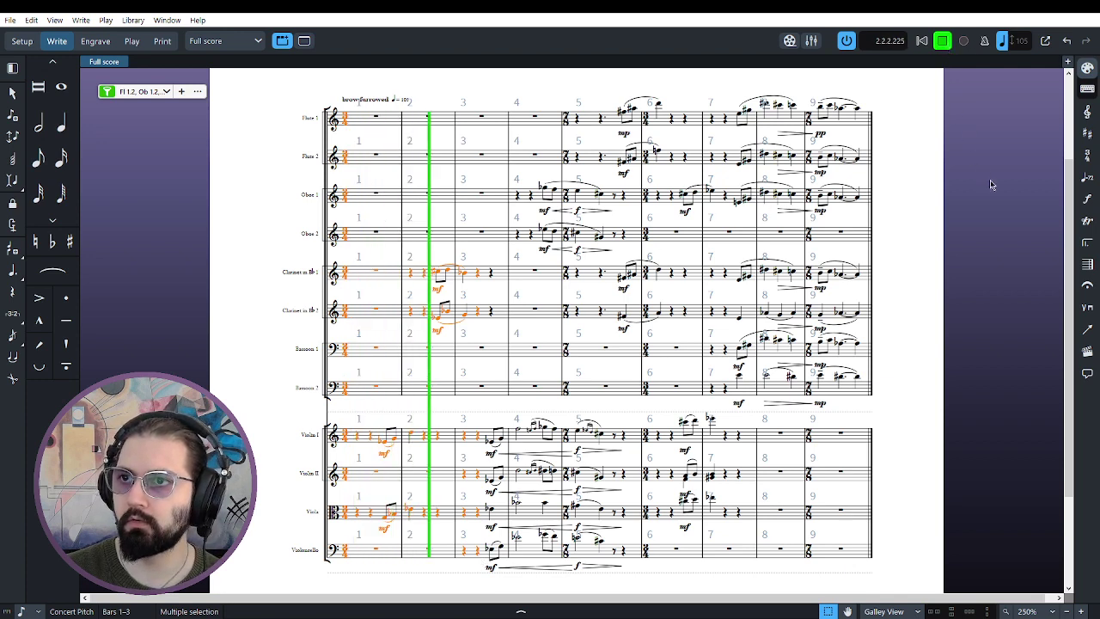
key(space)
click(939, 266)
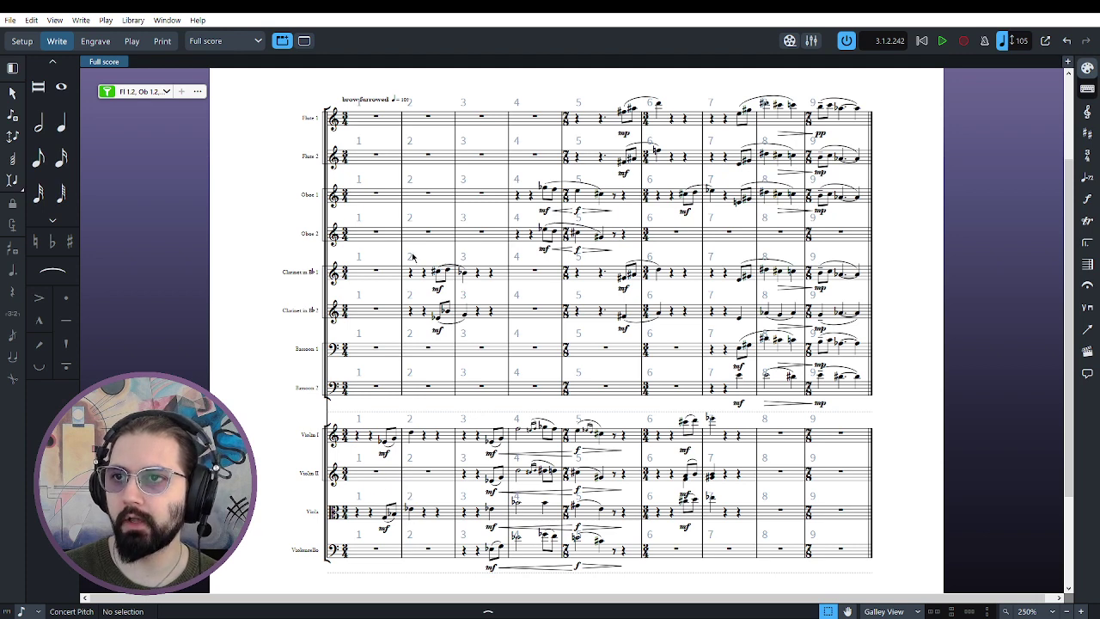
Play Violin I together with Clarinet 1 in bars 1–2
drag(304, 419, 450, 540)
drag(307, 415, 447, 448)
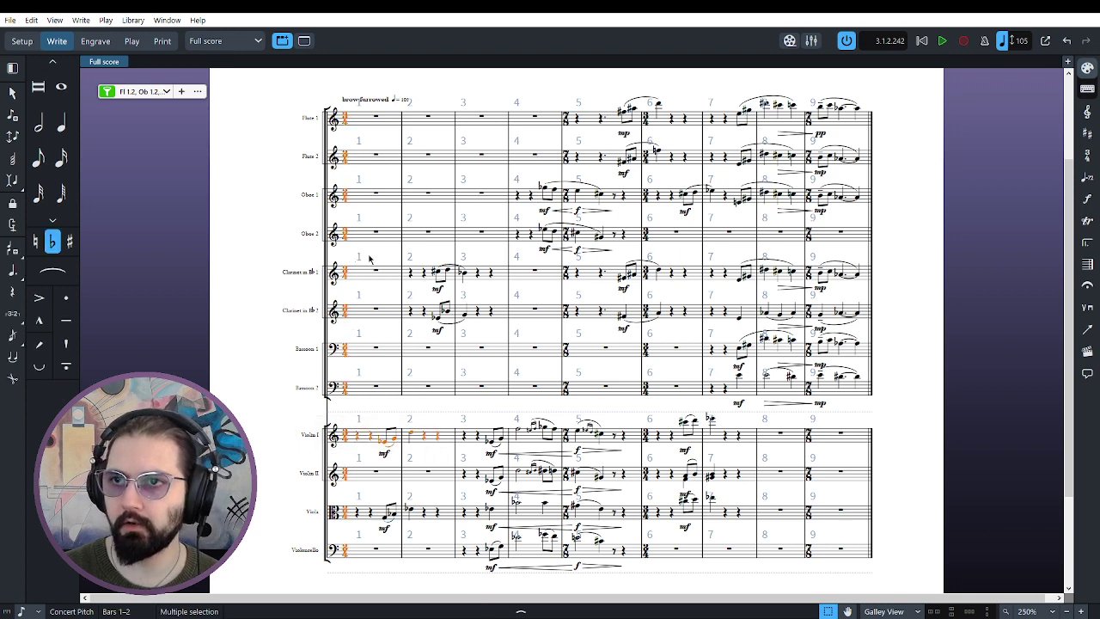
drag(367, 255, 486, 290)
key(p)
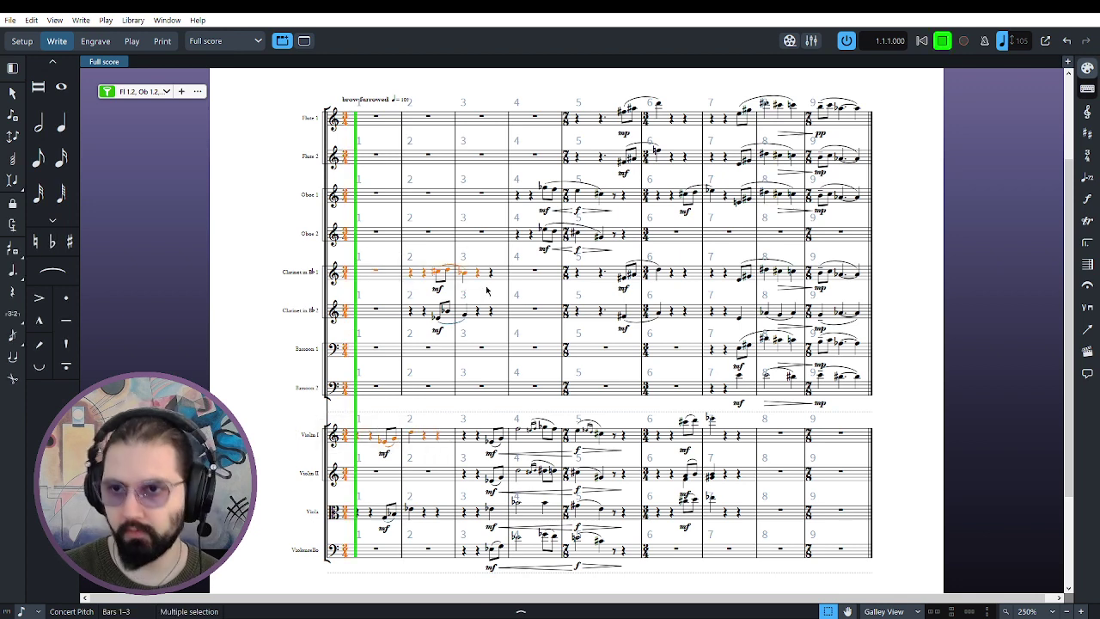
click(943, 41)
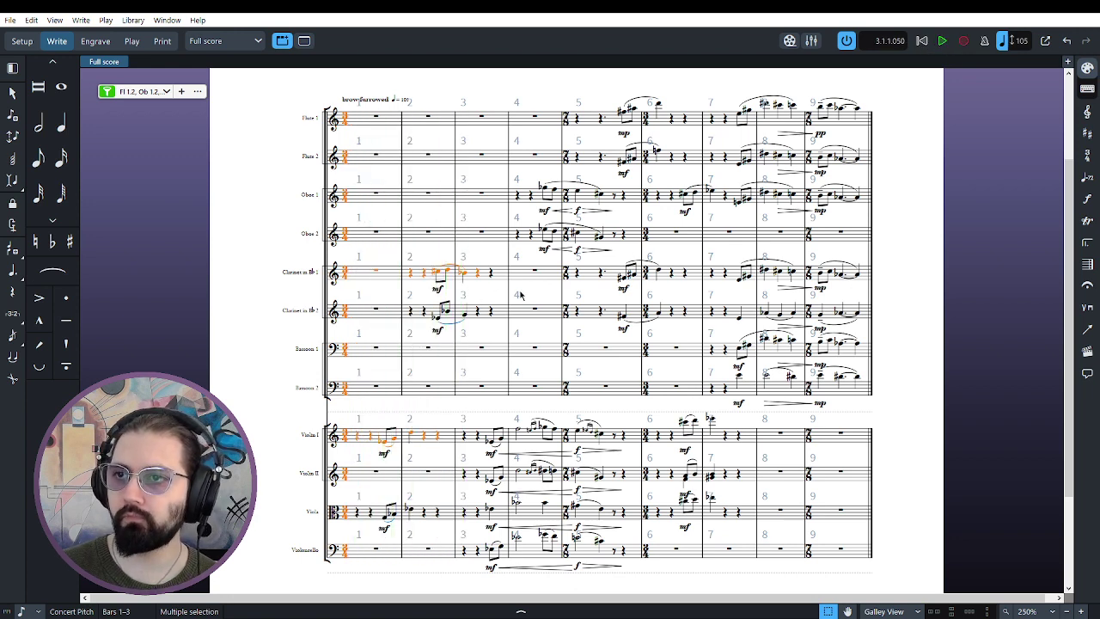
key(Escape)
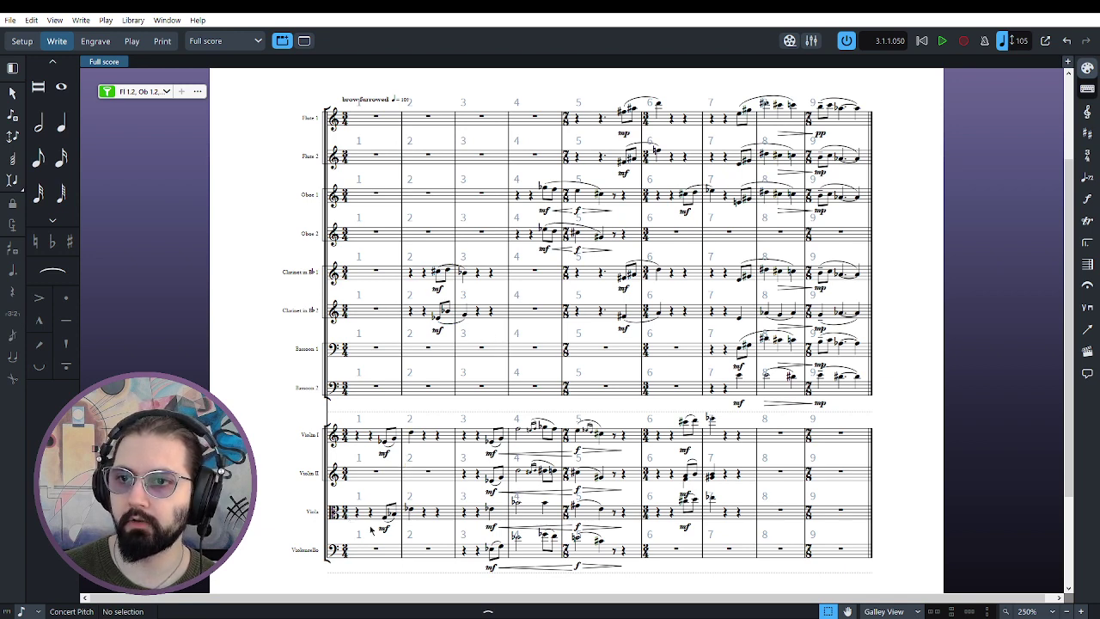
drag(392, 301, 497, 324)
drag(314, 503, 437, 542)
key(space)
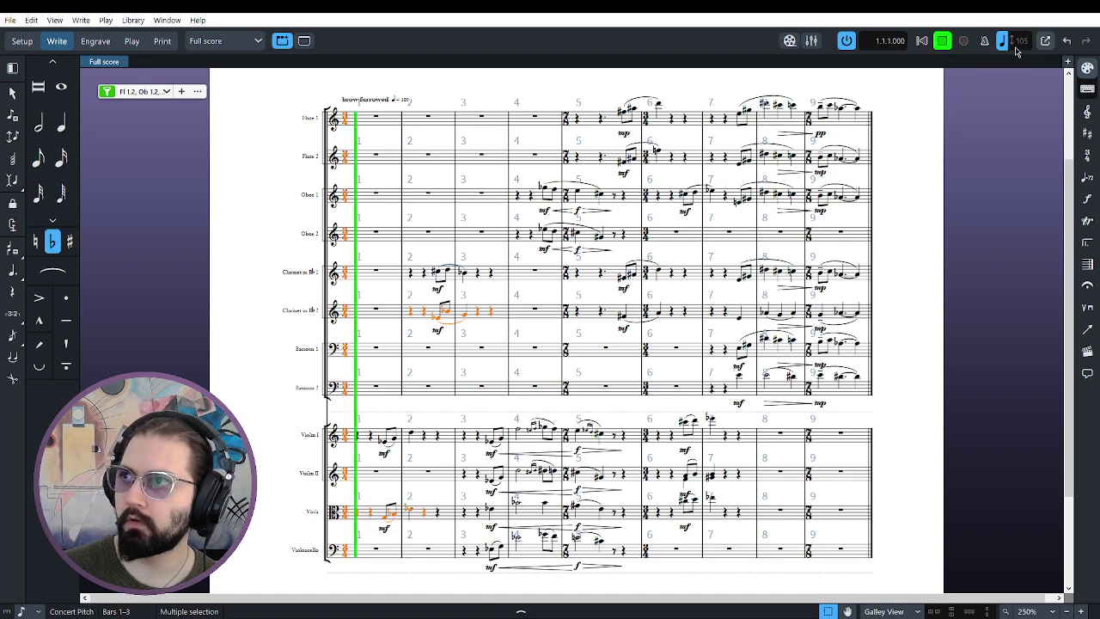
click(945, 44)
key(Escape)
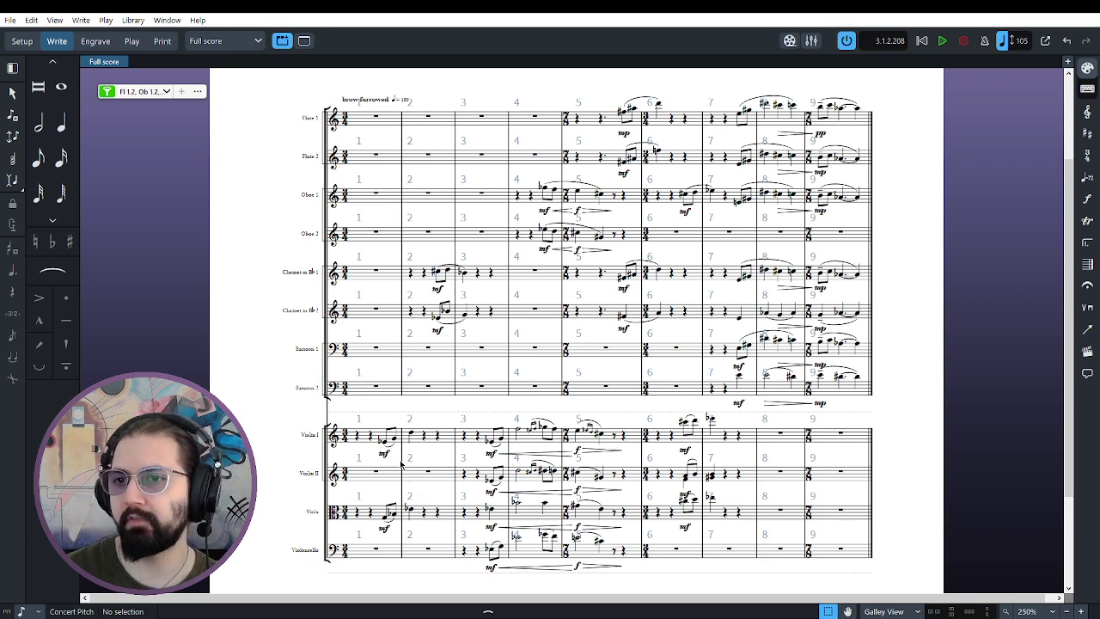
drag(301, 420, 441, 531)
key(space)
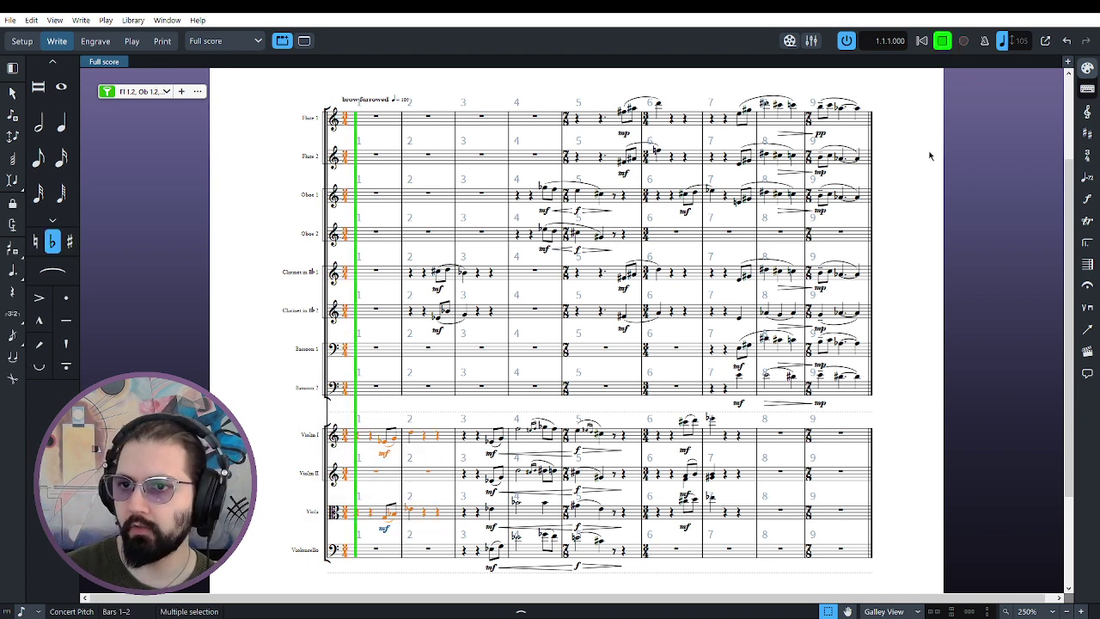
click(944, 42)
click(292, 367)
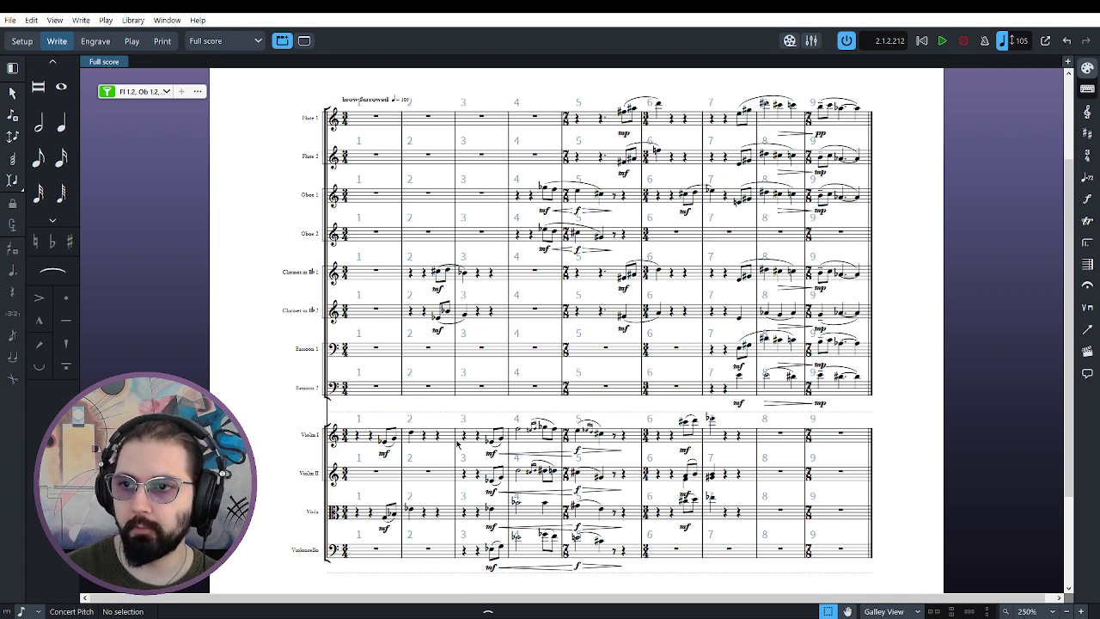
drag(465, 410, 640, 582)
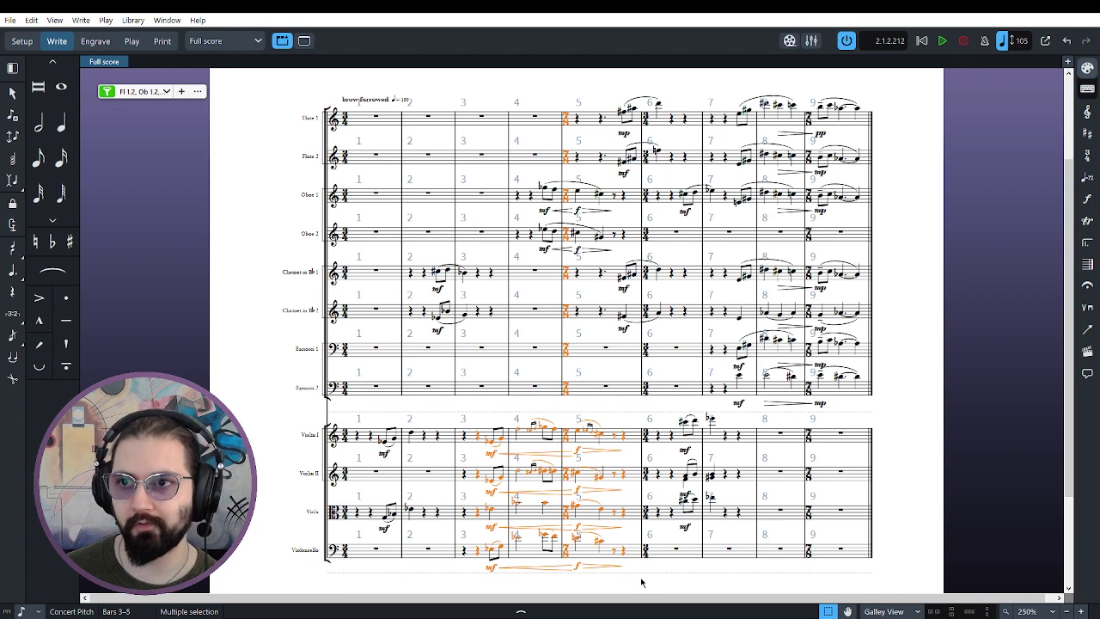
key(space)
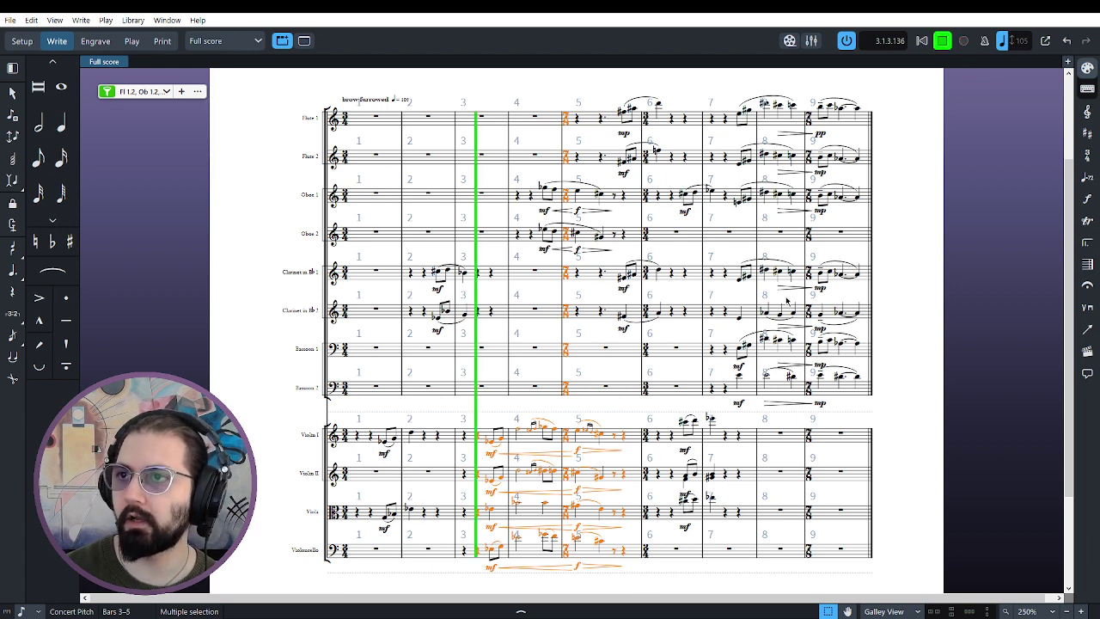
click(942, 43)
click(482, 443)
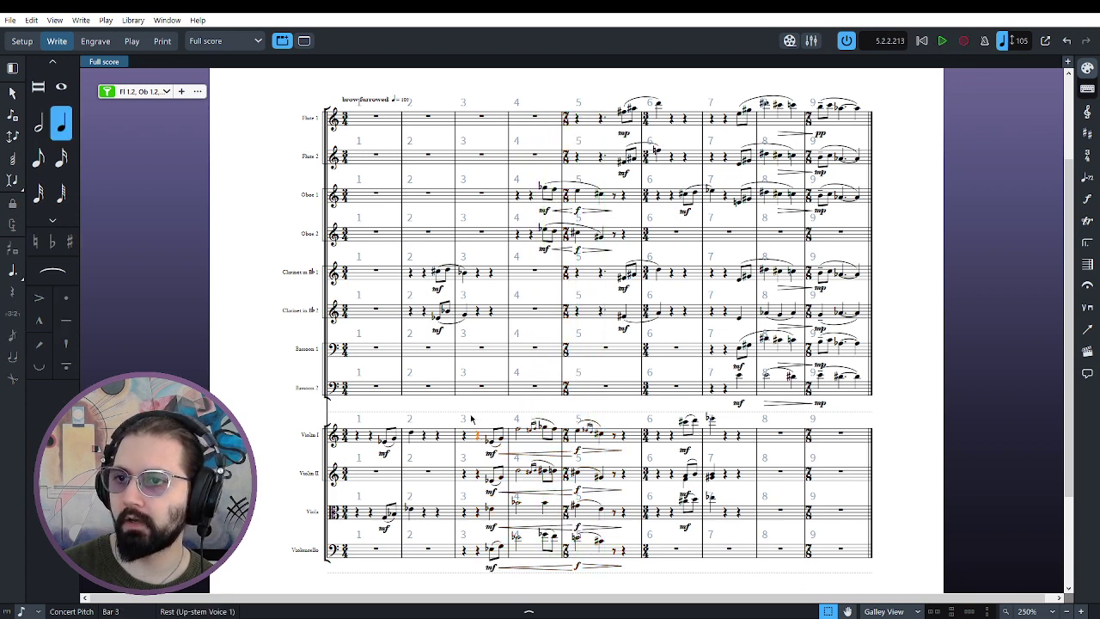
drag(534, 455, 632, 458)
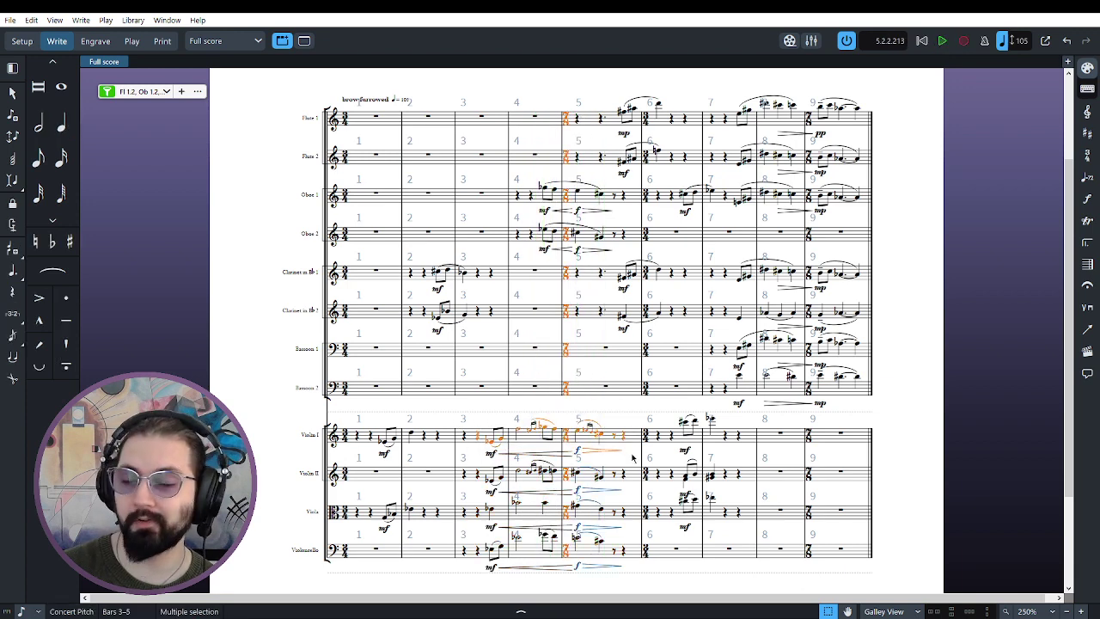
click(943, 41)
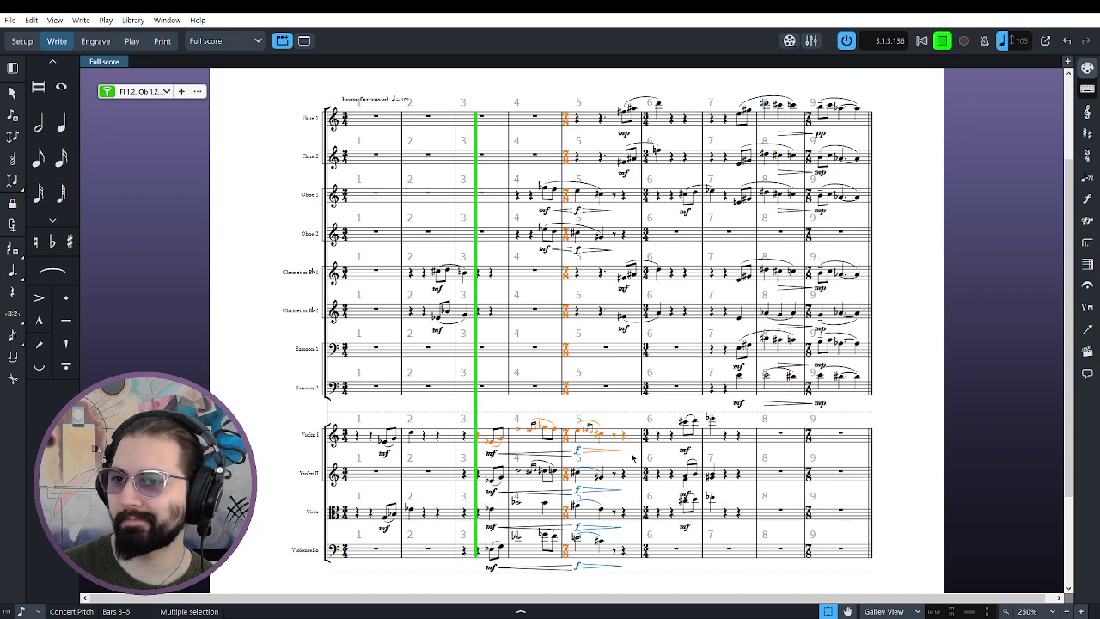
click(942, 42)
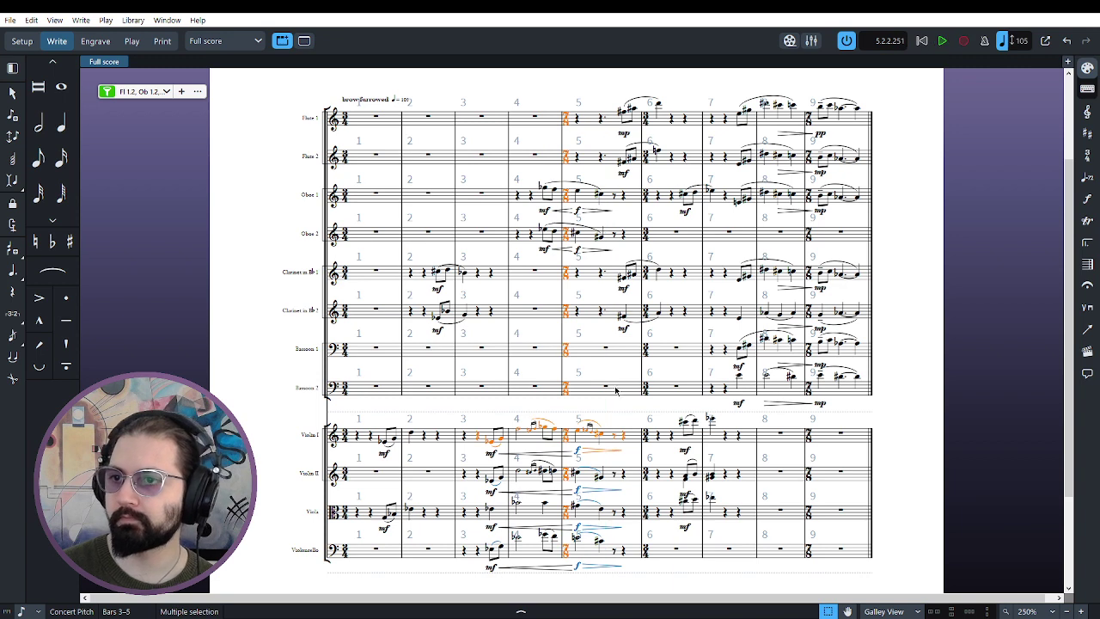
key(Escape)
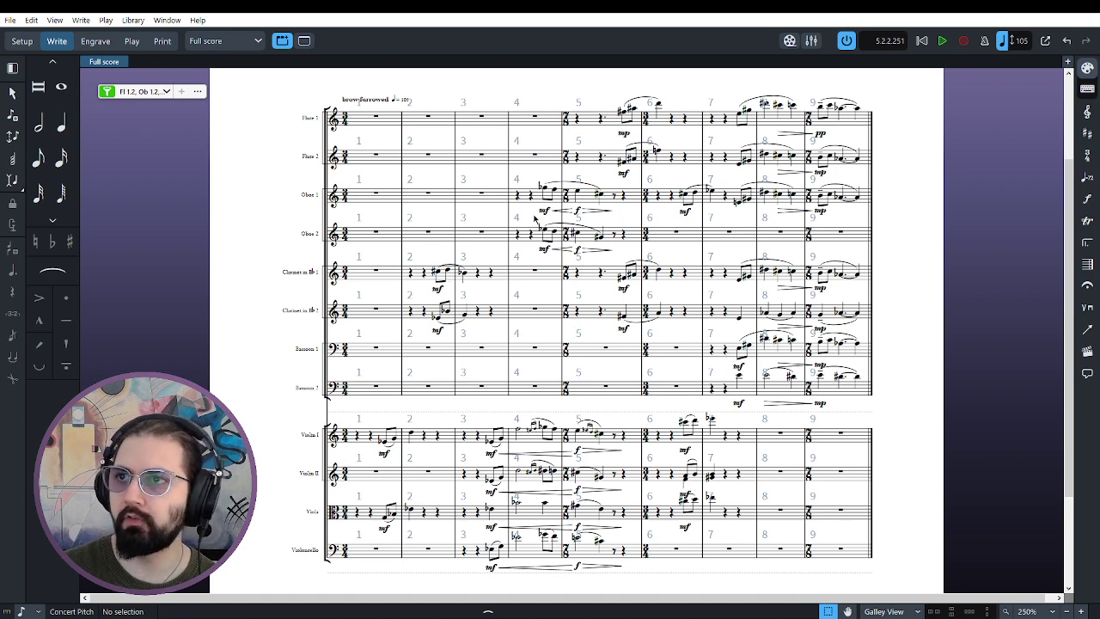
drag(533, 175, 619, 257)
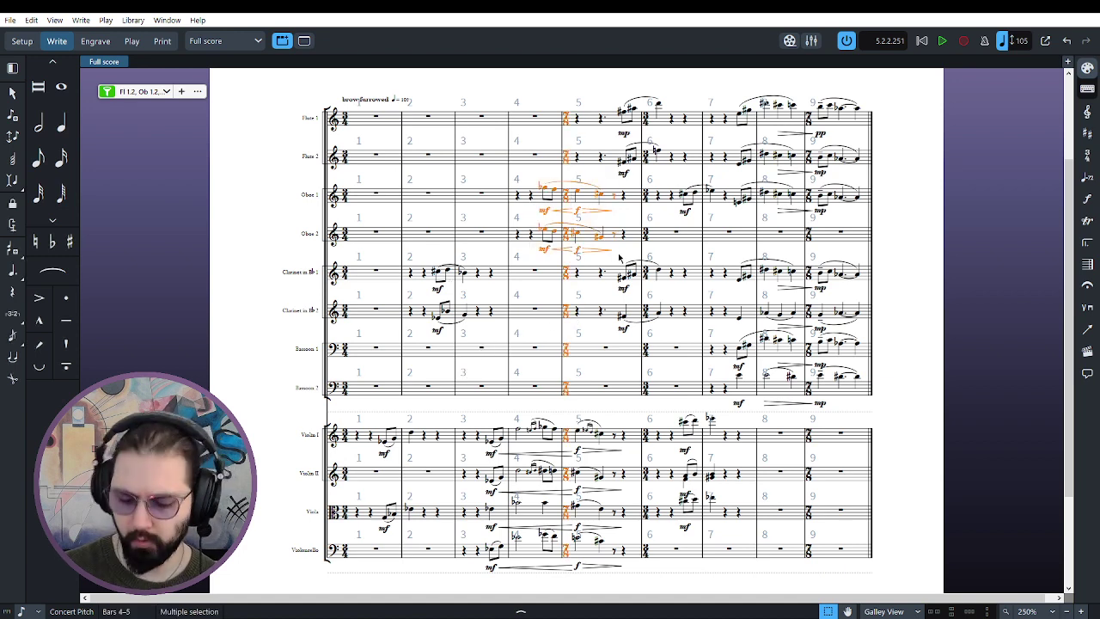
key(space)
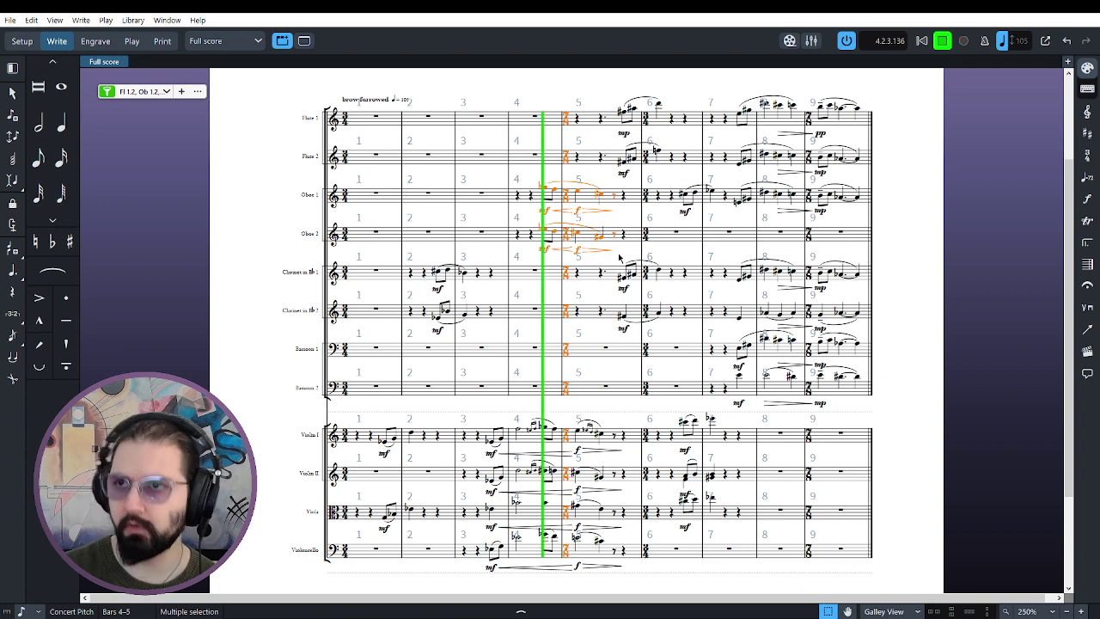
click(943, 43)
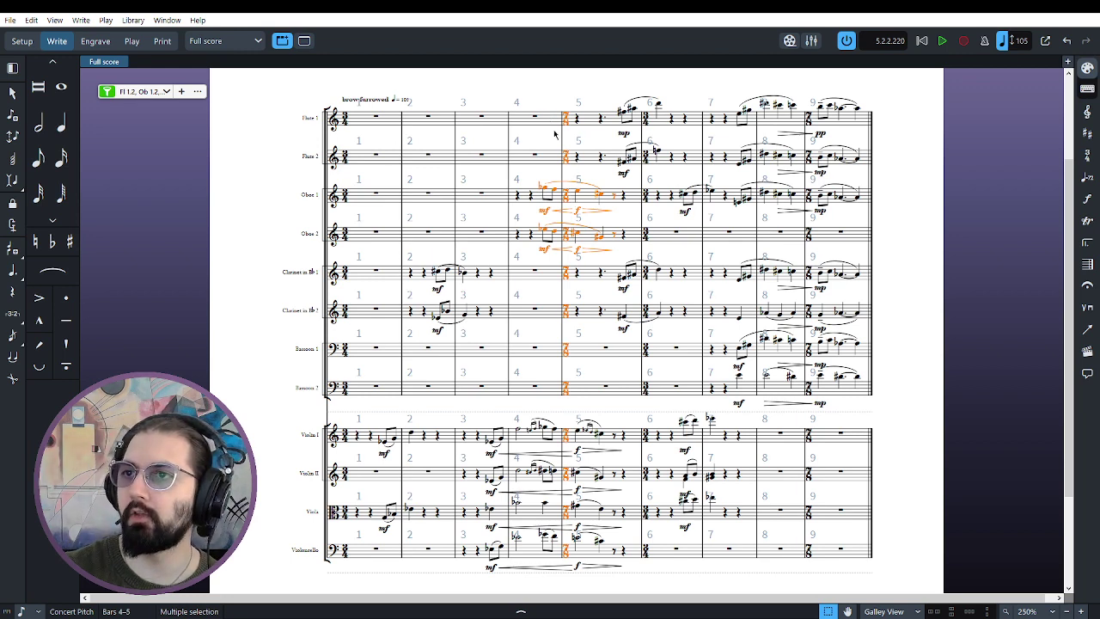
key(Escape)
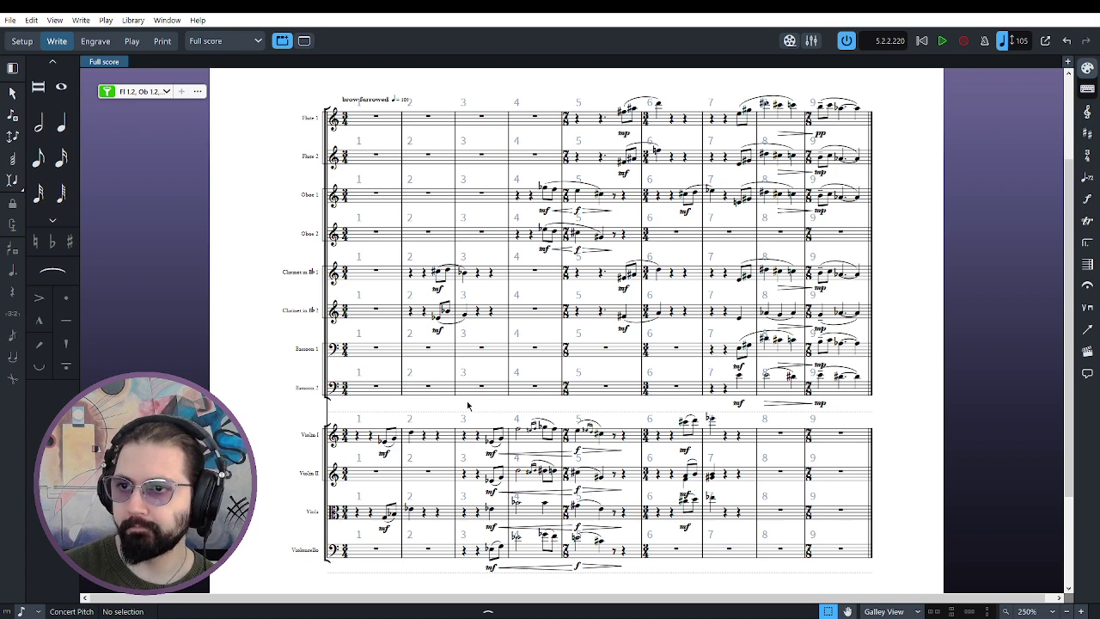
drag(468, 408, 640, 586)
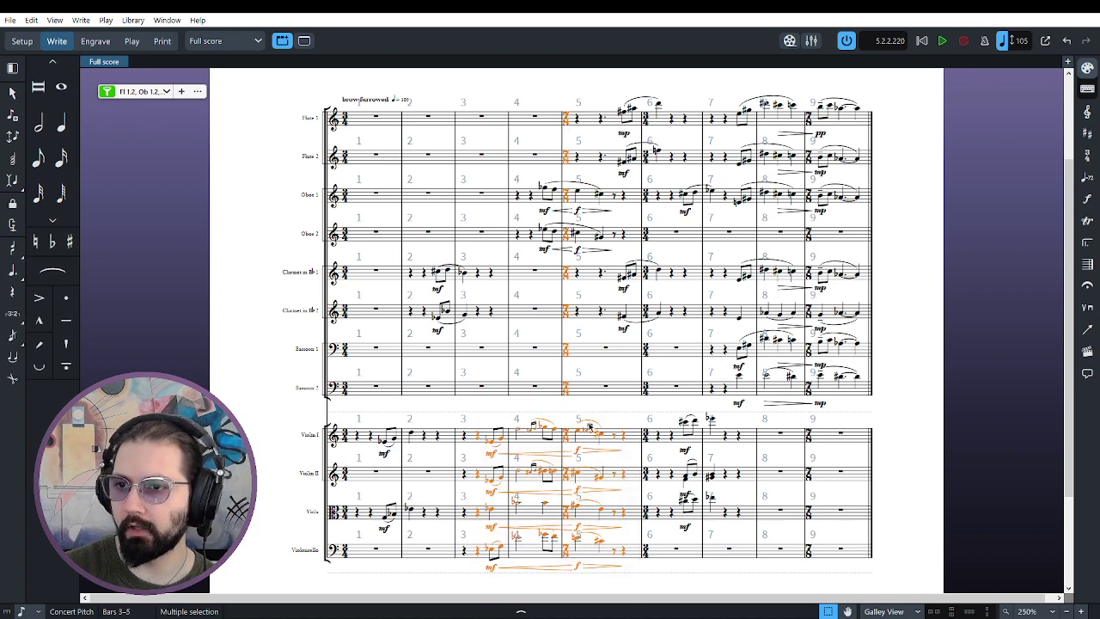
key(space)
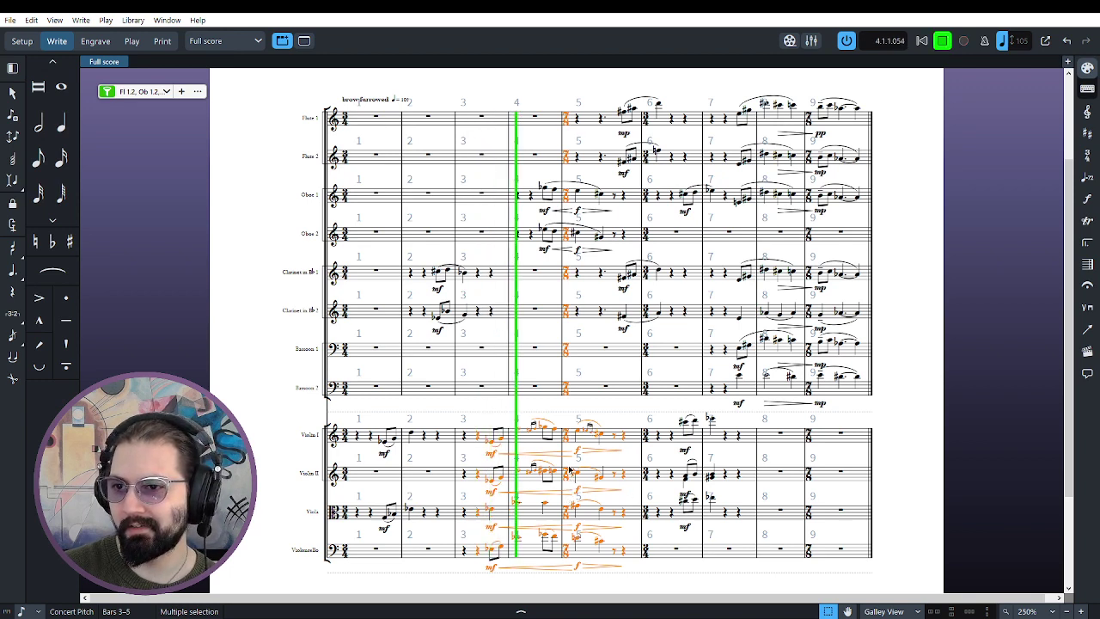
click(943, 41)
click(661, 569)
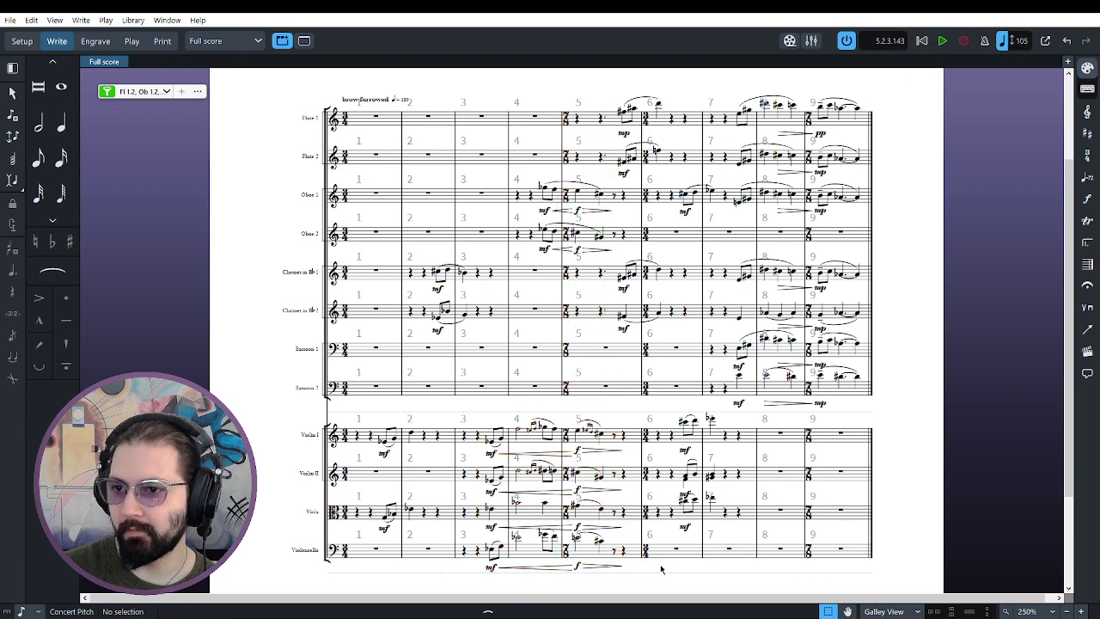
mouse_move(640, 583)
mouse_down()
mouse_move(564, 549)
mouse_move(485, 535)
mouse_up()
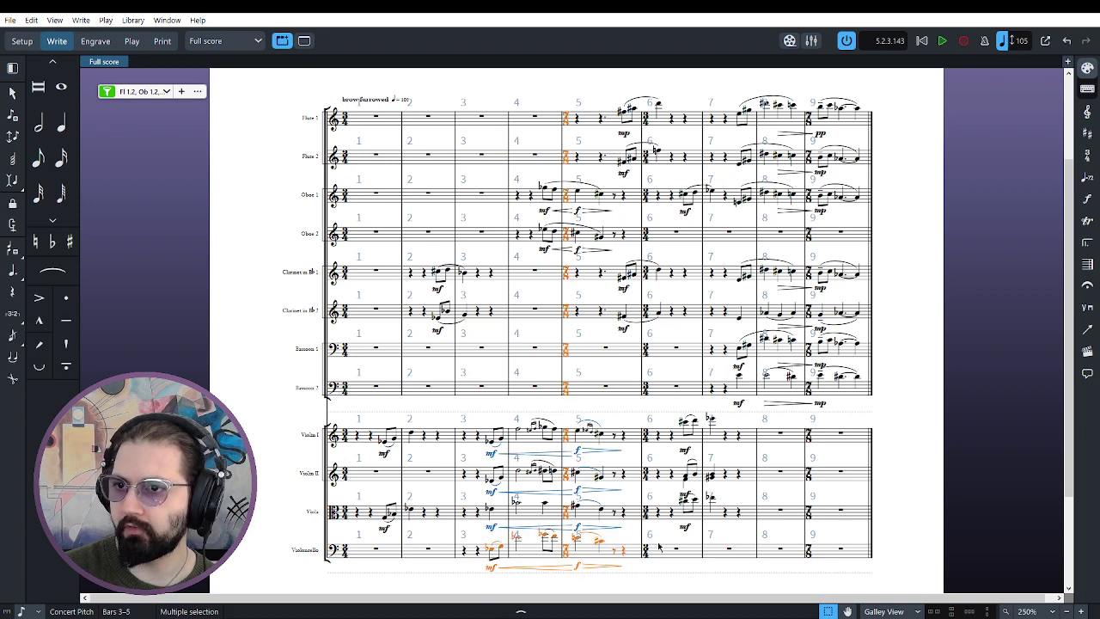
key(space)
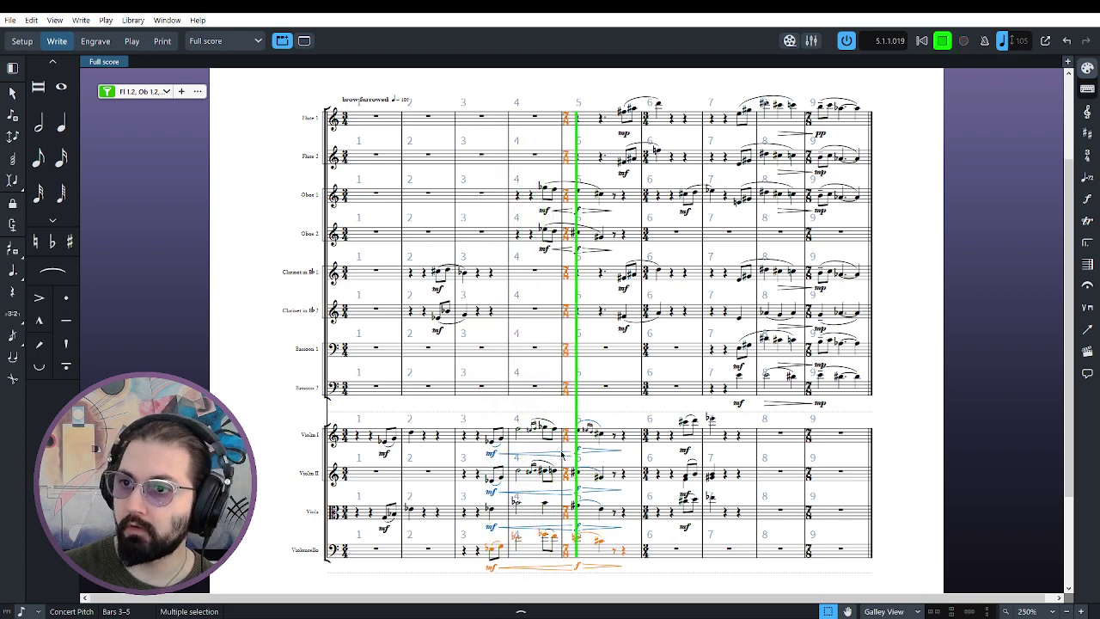
click(941, 38)
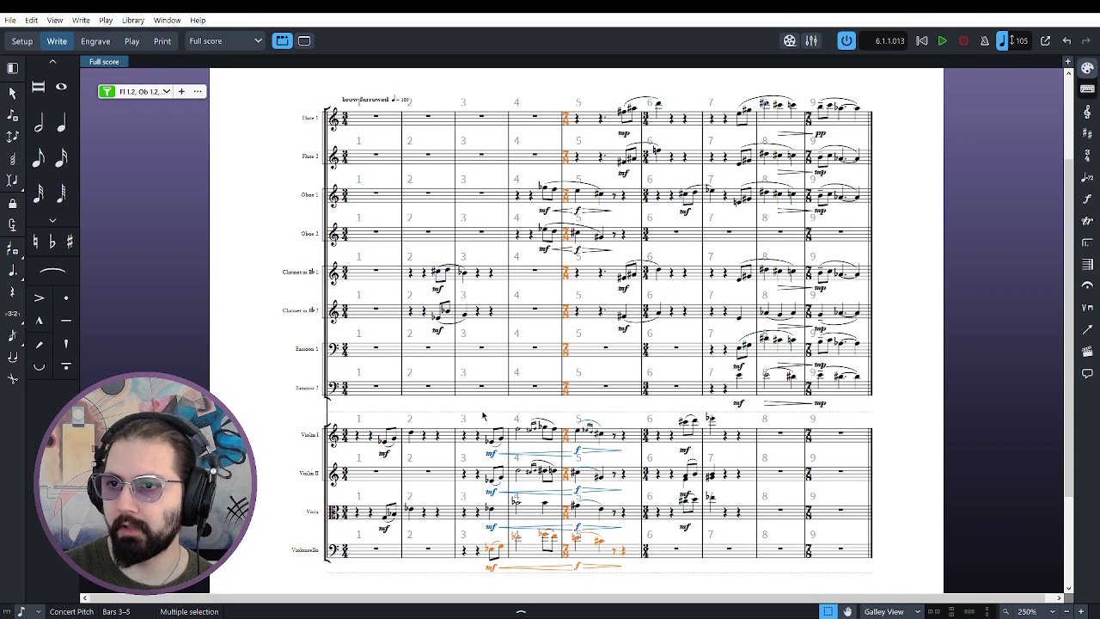
drag(483, 420, 567, 512)
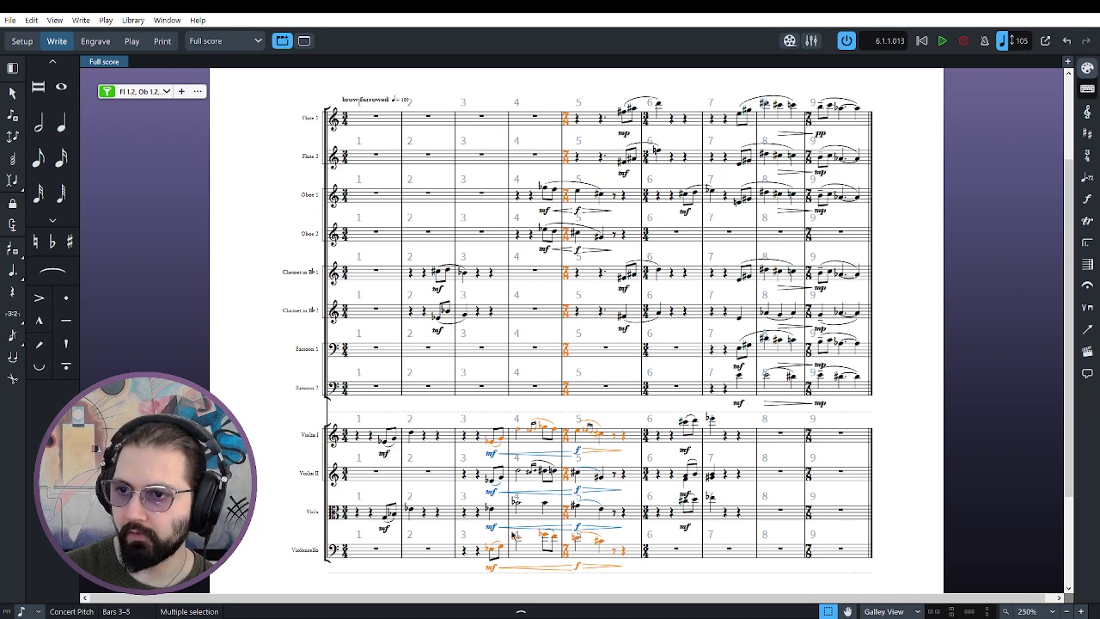
key(p)
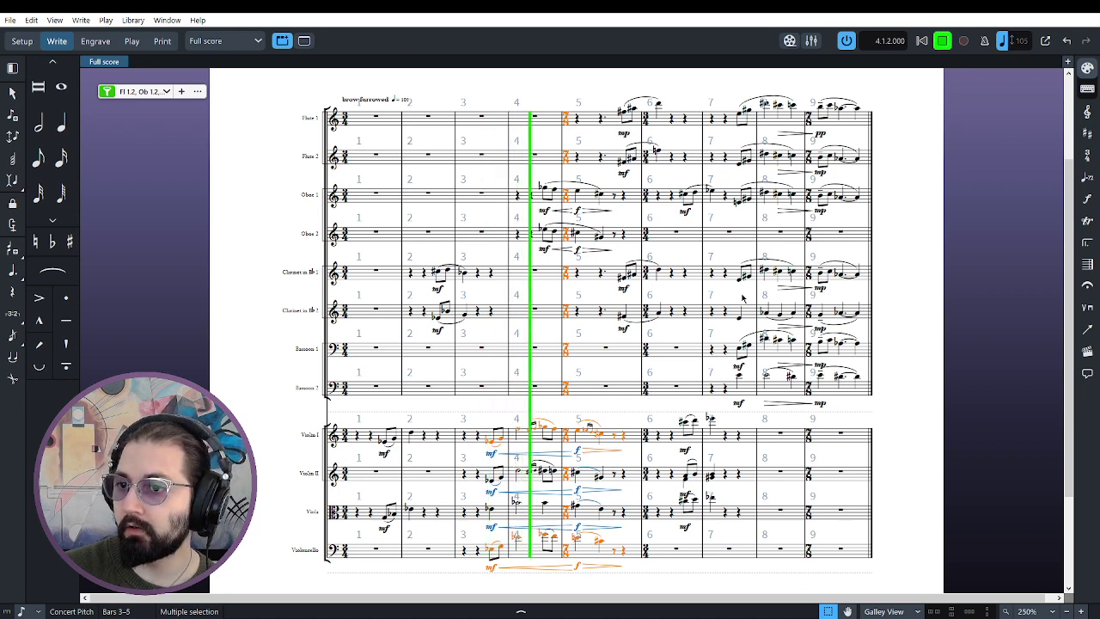
click(942, 43)
key(Escape)
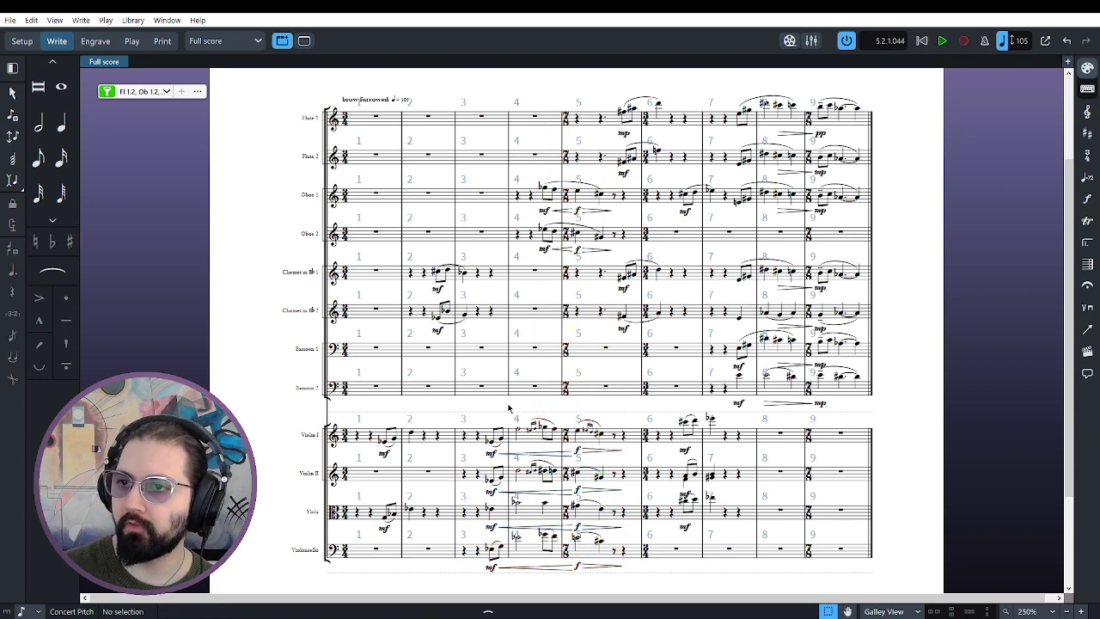
key(ctrl+z)
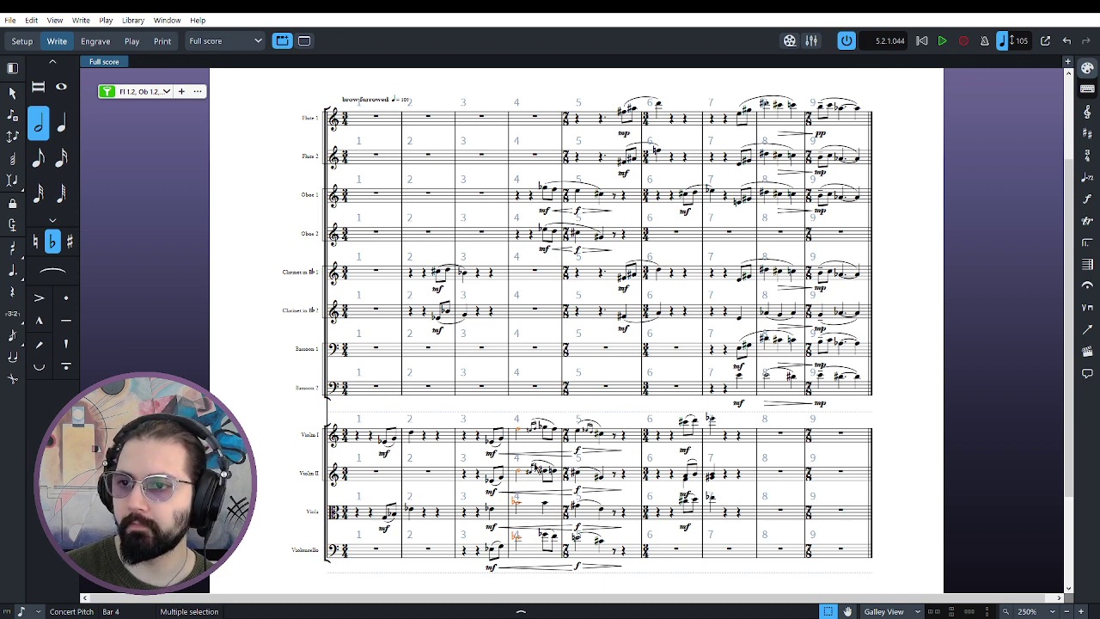
key(p)
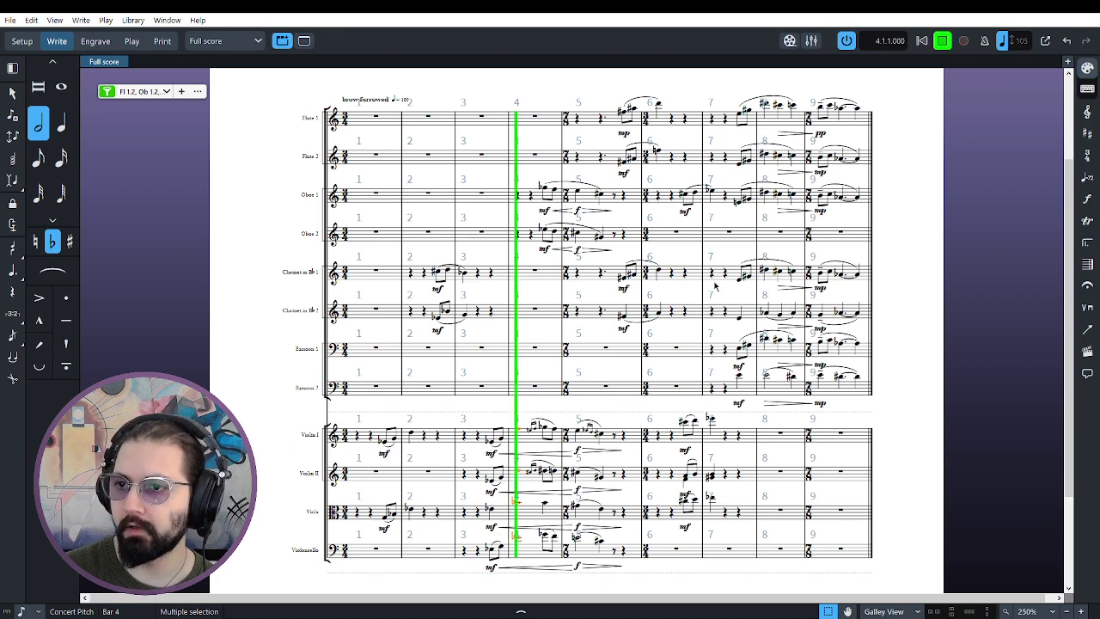
click(943, 42)
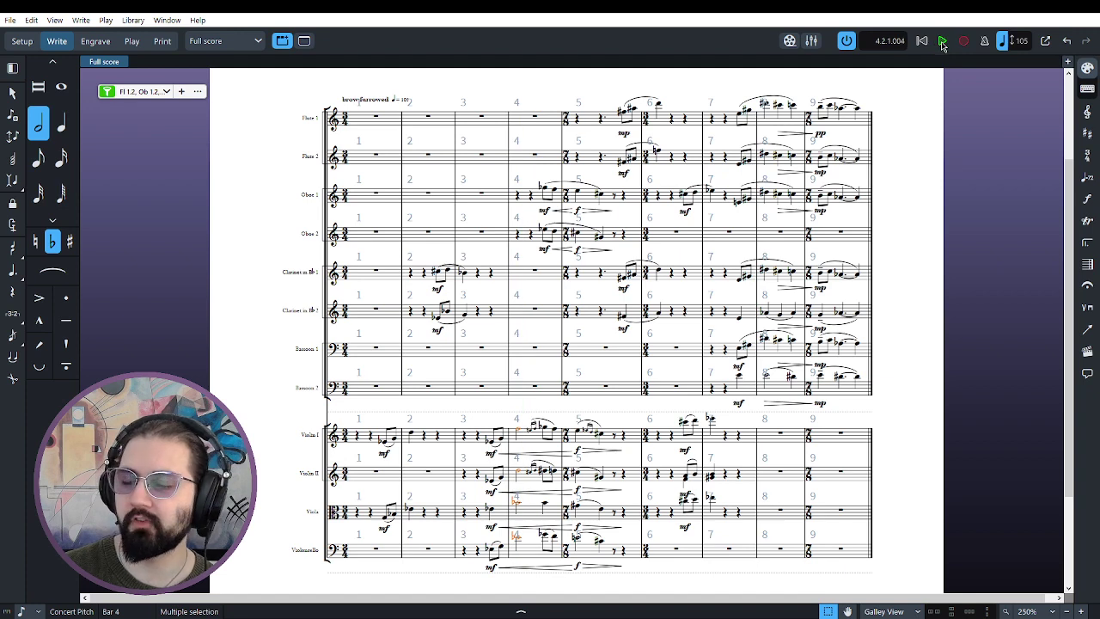
click(621, 415)
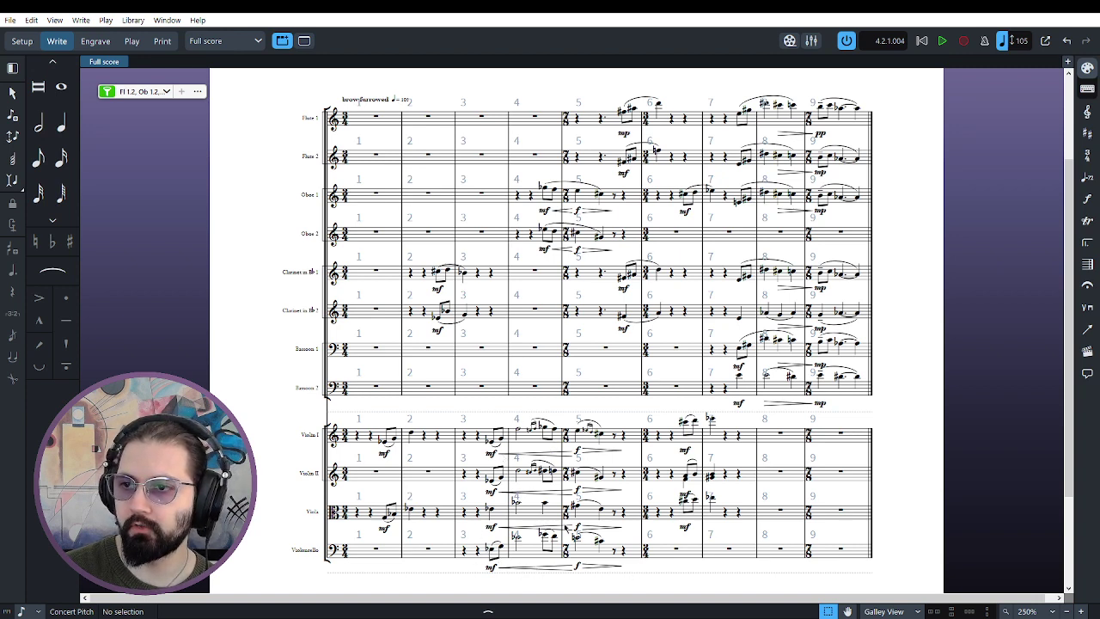
Play back Violin II and Viola together in bars 3–5
drag(477, 473, 641, 524)
key(space)
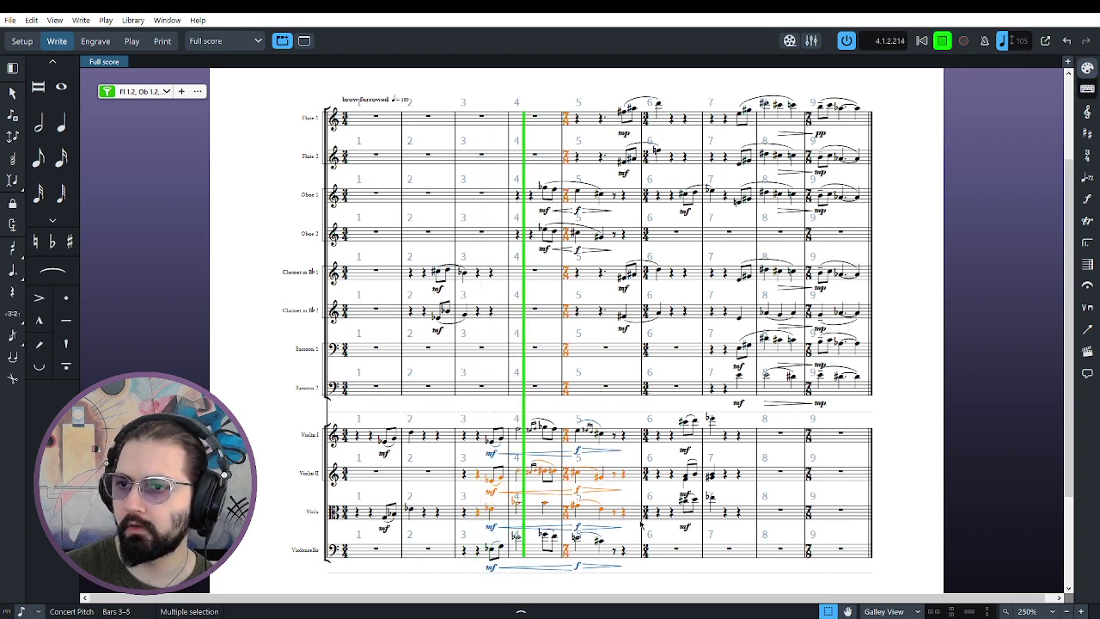
click(942, 40)
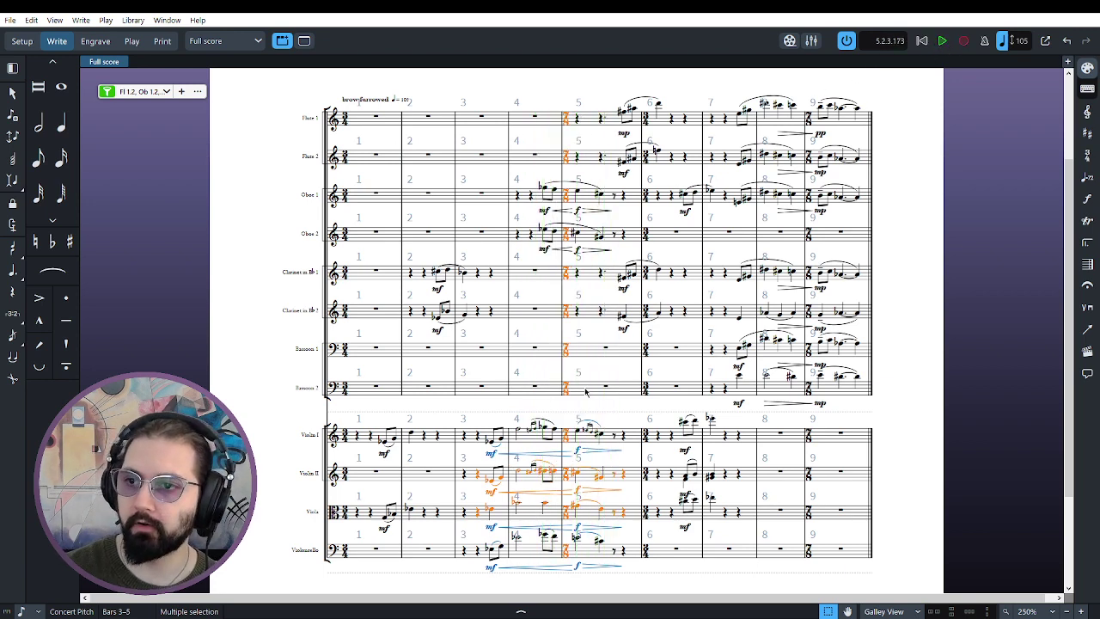
key(Escape)
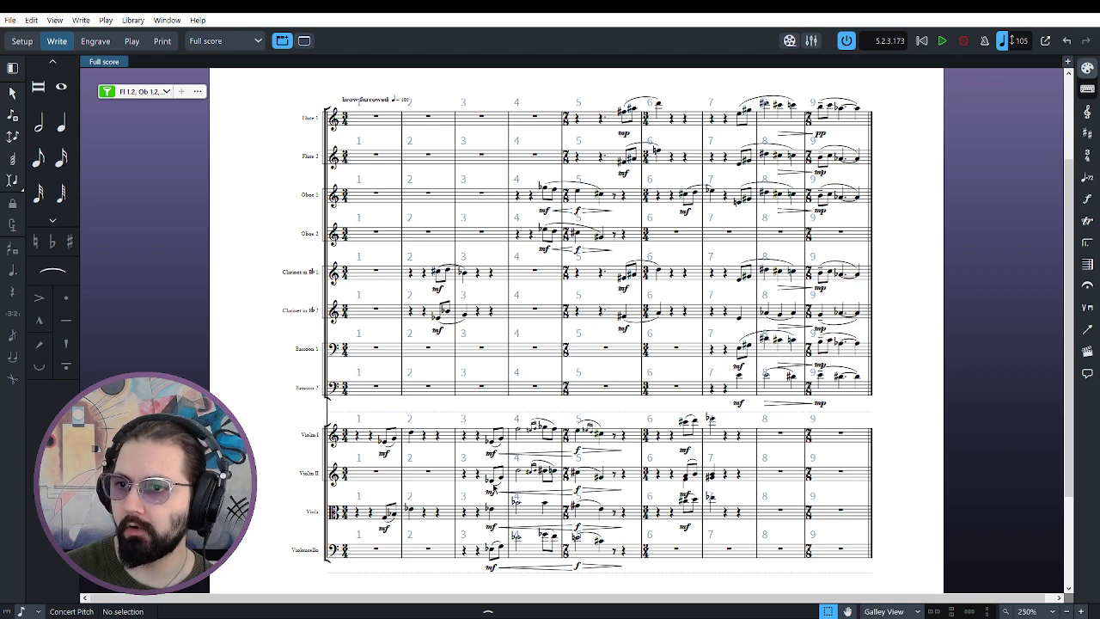
Play the strings in bars 4–5, then the viola alone across bars 3–5
click(628, 487)
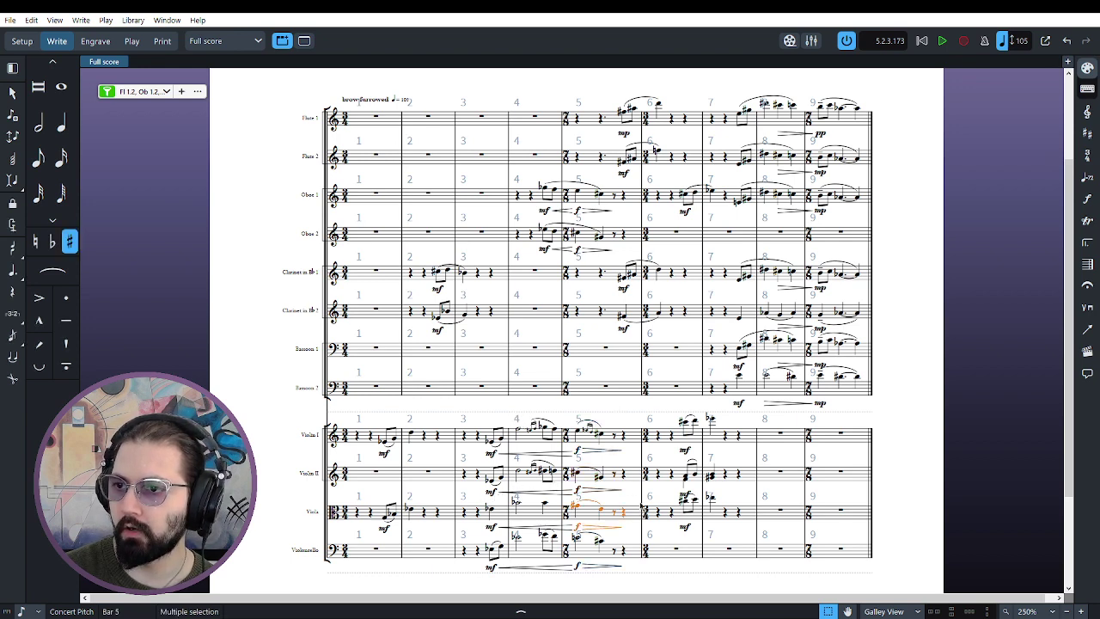
key(shift+Left)
key(shift+Left)
key(space)
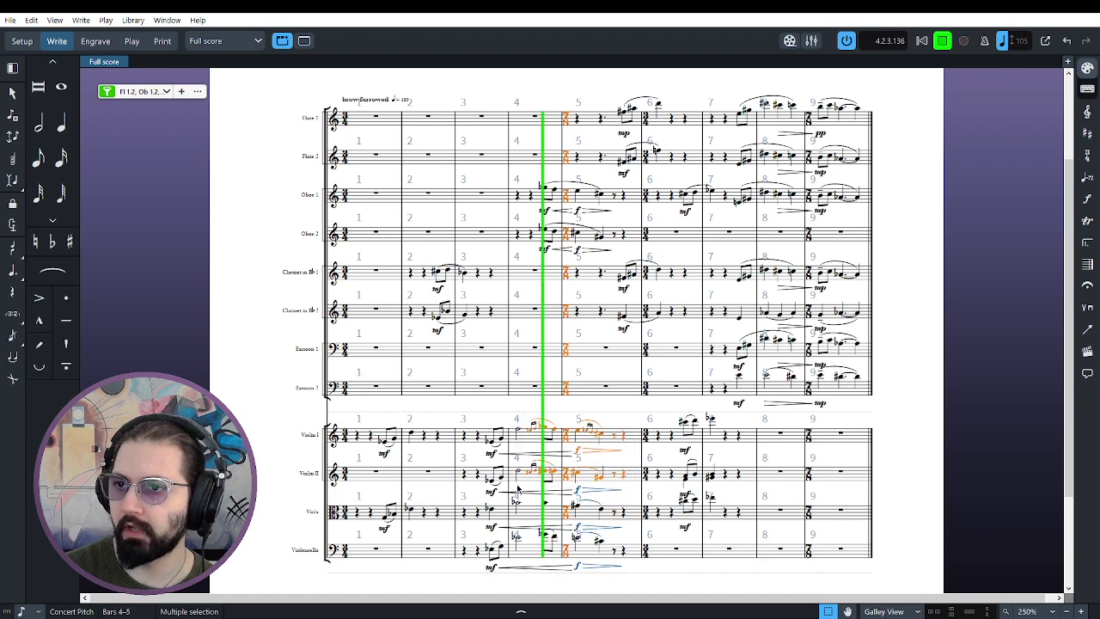
click(943, 42)
key(Escape)
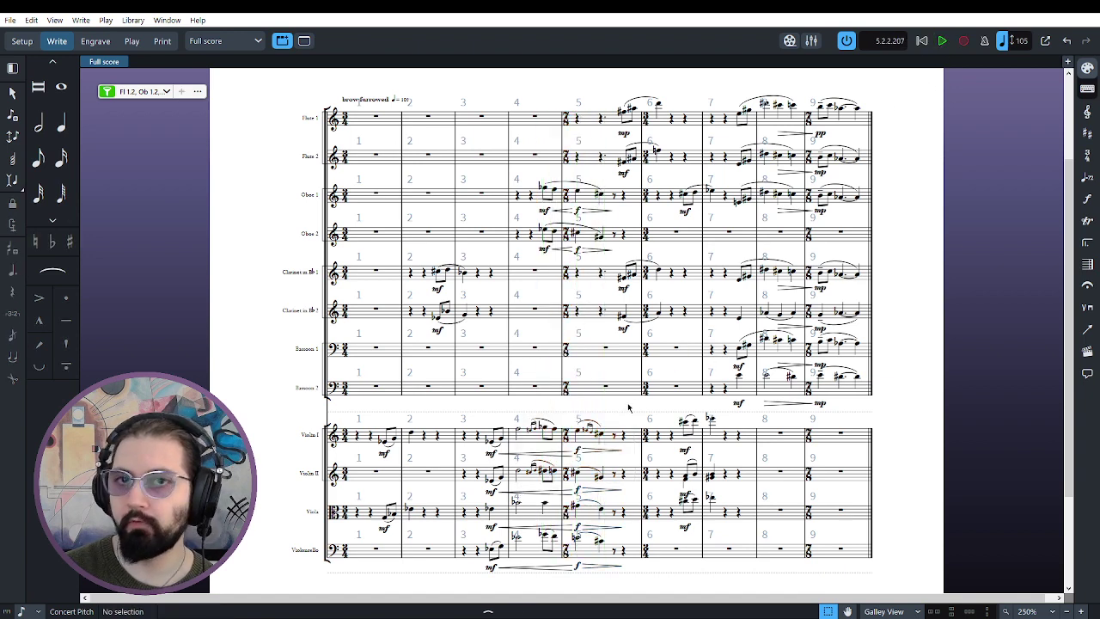
drag(634, 530, 486, 501)
key(space)
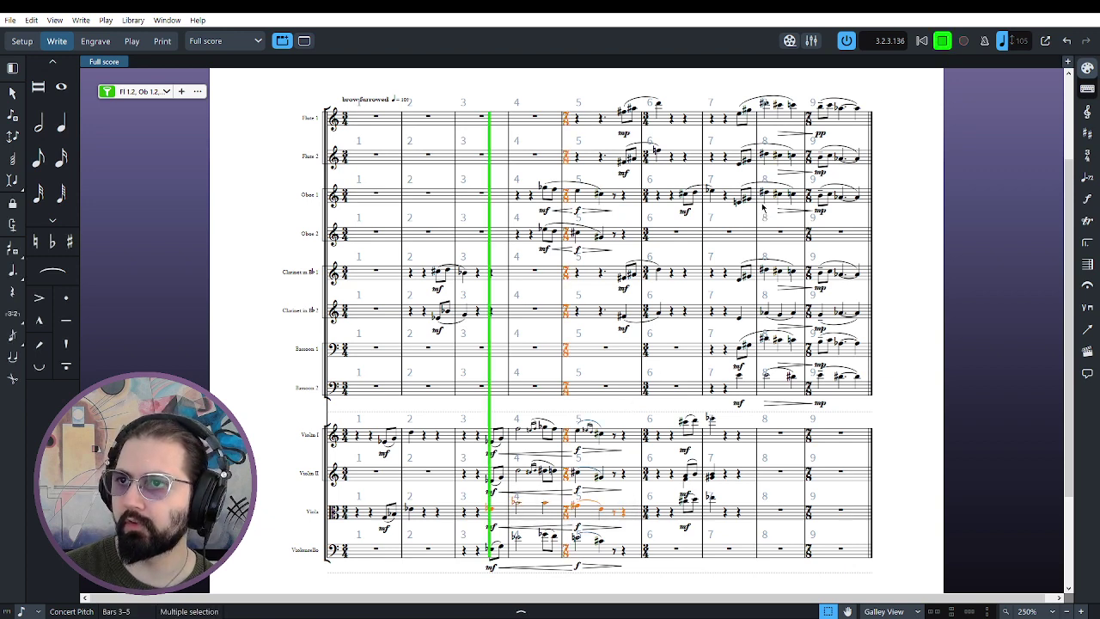
click(942, 43)
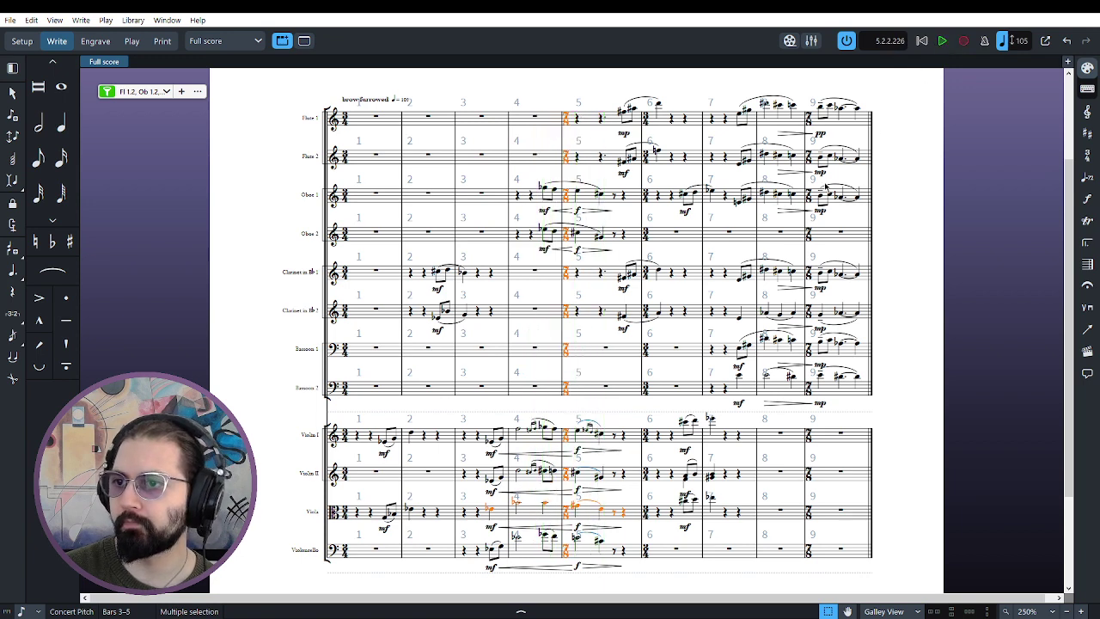
click(637, 406)
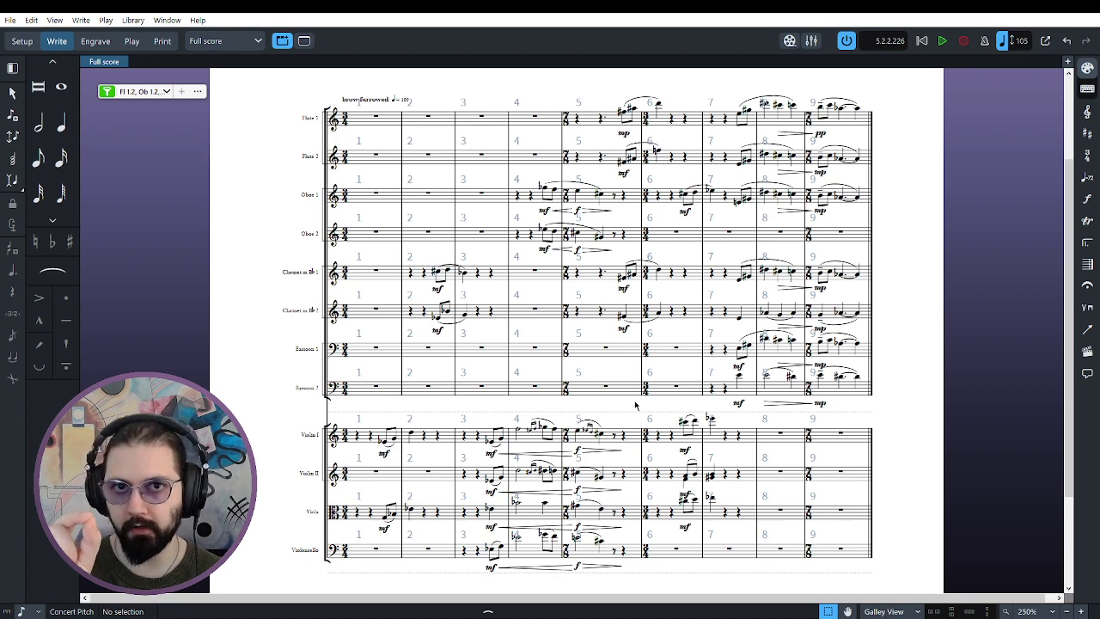
mouse_move(477, 411)
mouse_down()
mouse_move(555, 459)
mouse_move(621, 452)
mouse_up()
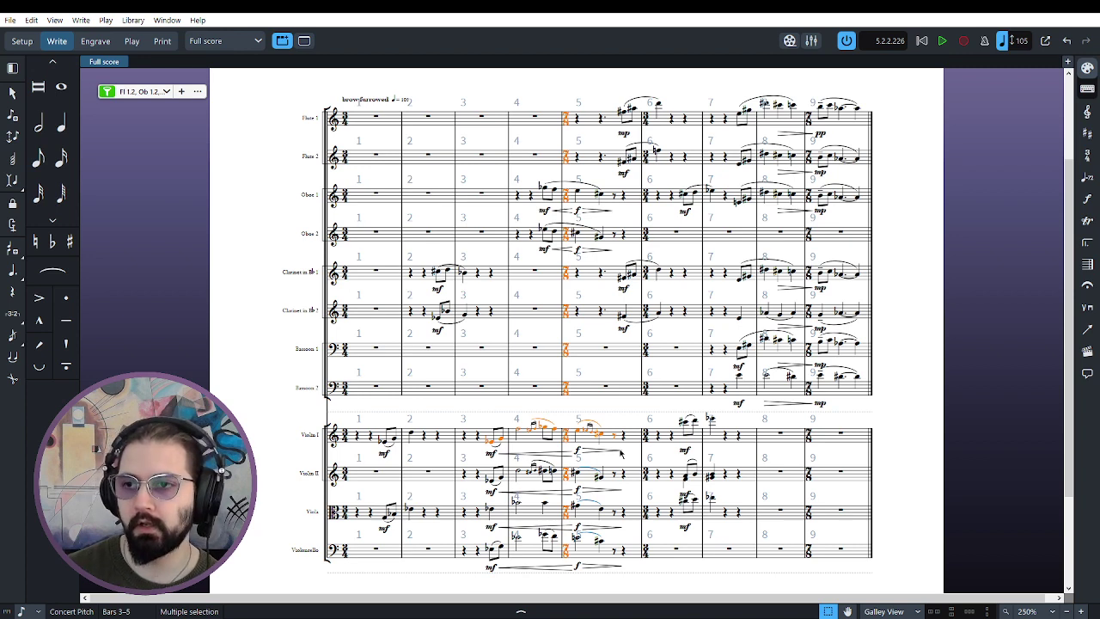
click(639, 577)
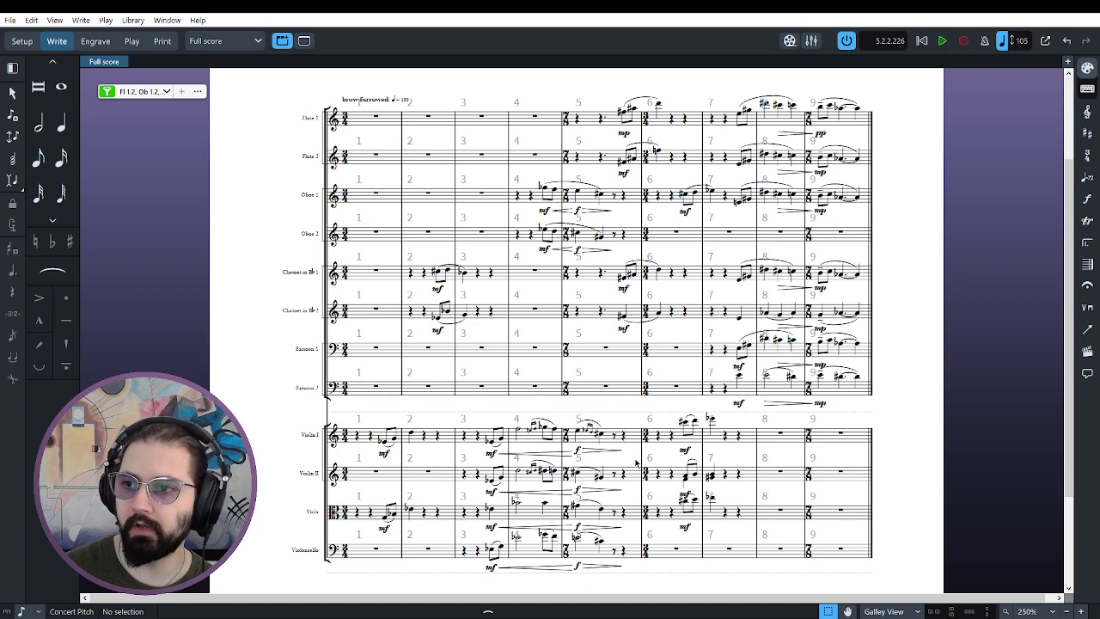
click(469, 415)
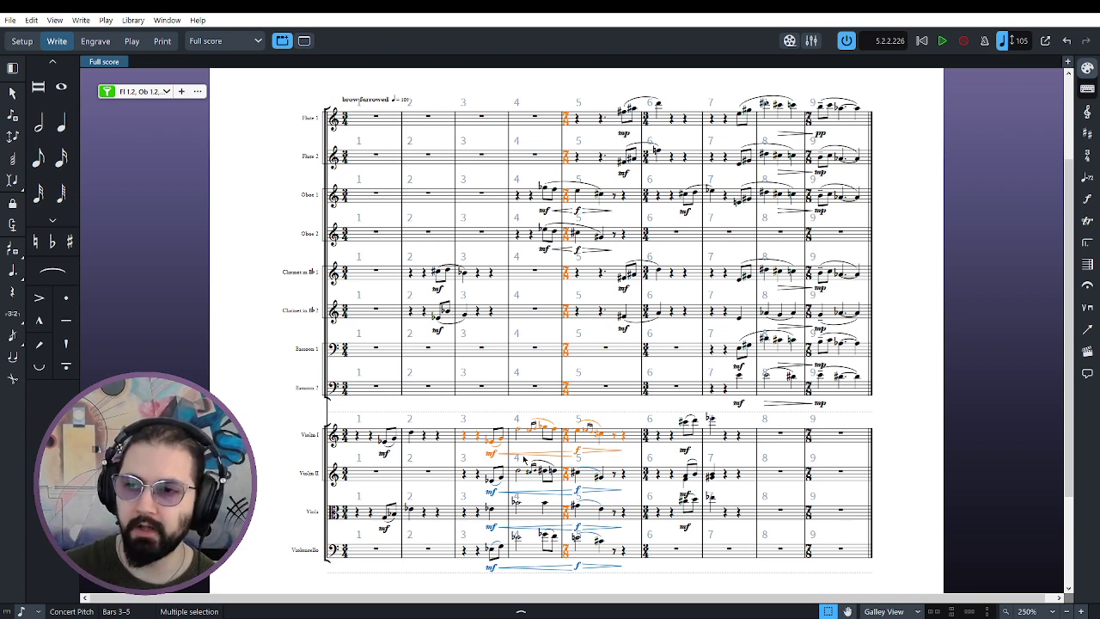
Play viola and cello alone in bars 3–5
key(Escape)
drag(464, 497, 621, 550)
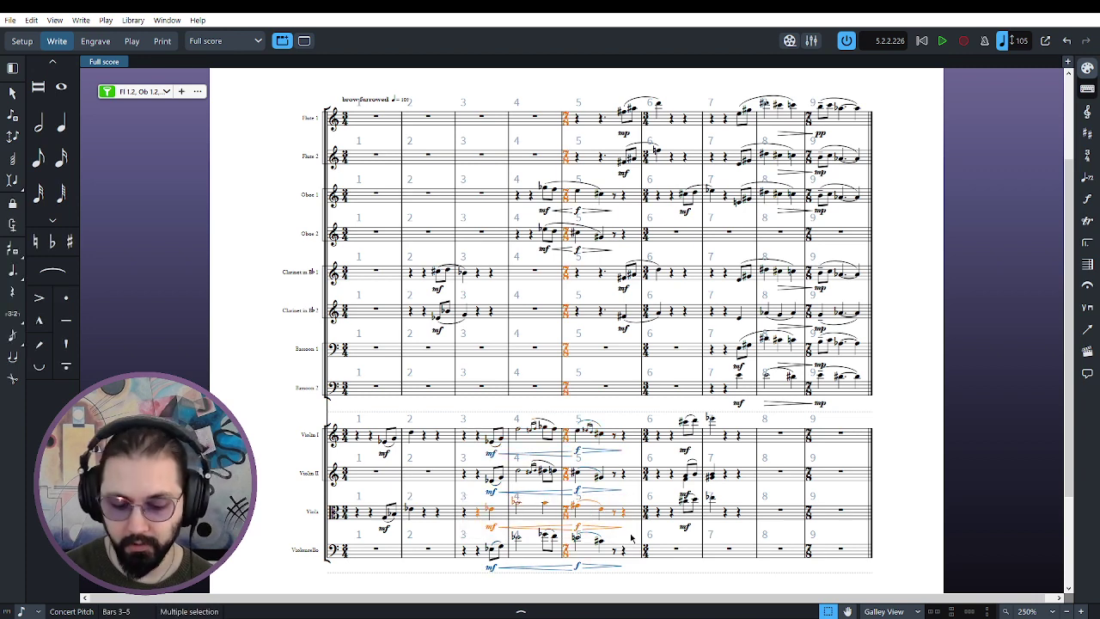
key(space)
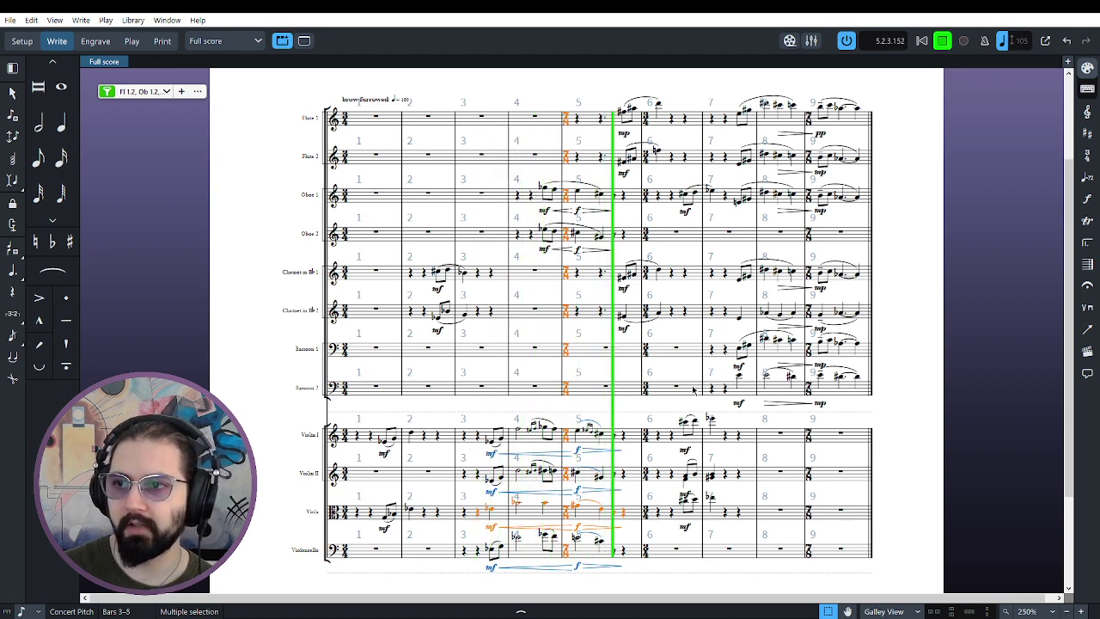
key(space)
Play all four string parts together in bars 3–5, twice
drag(463, 414, 646, 576)
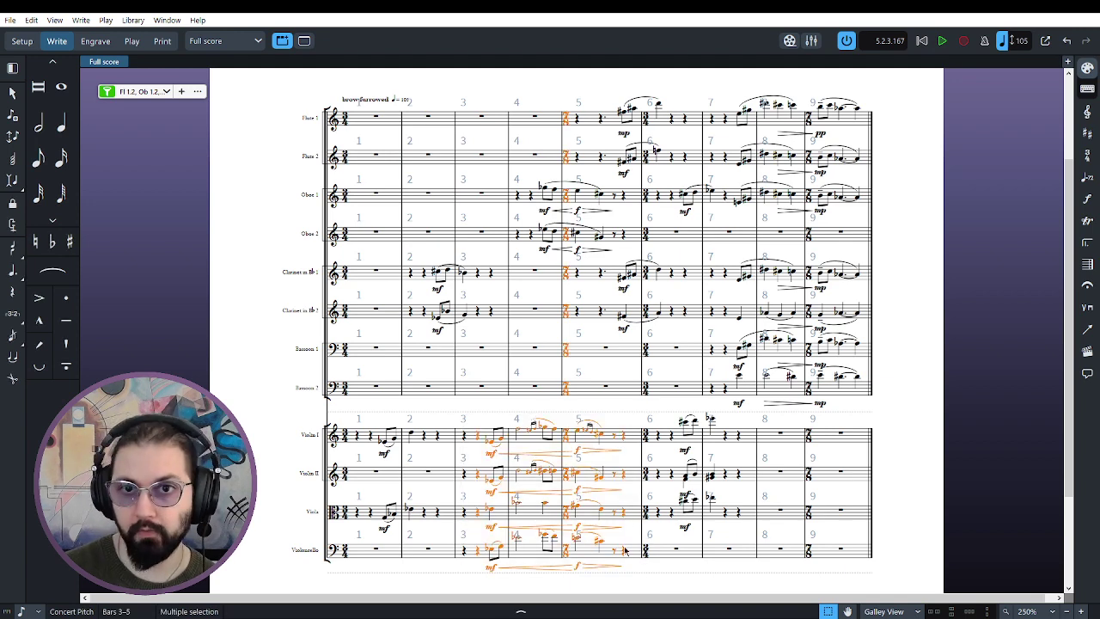
key(space)
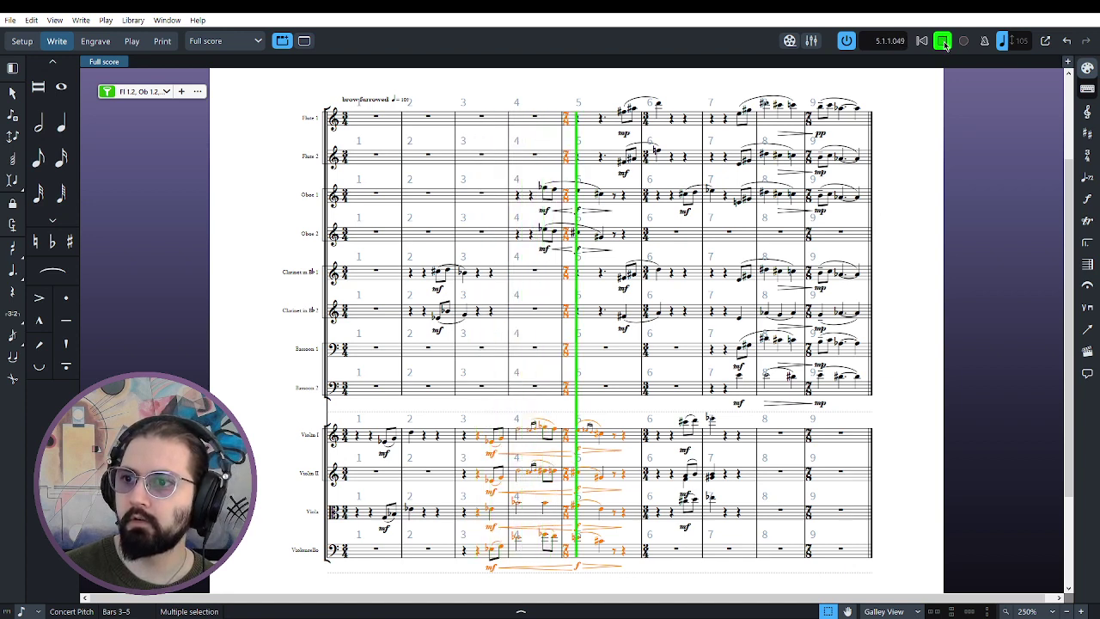
key(space)
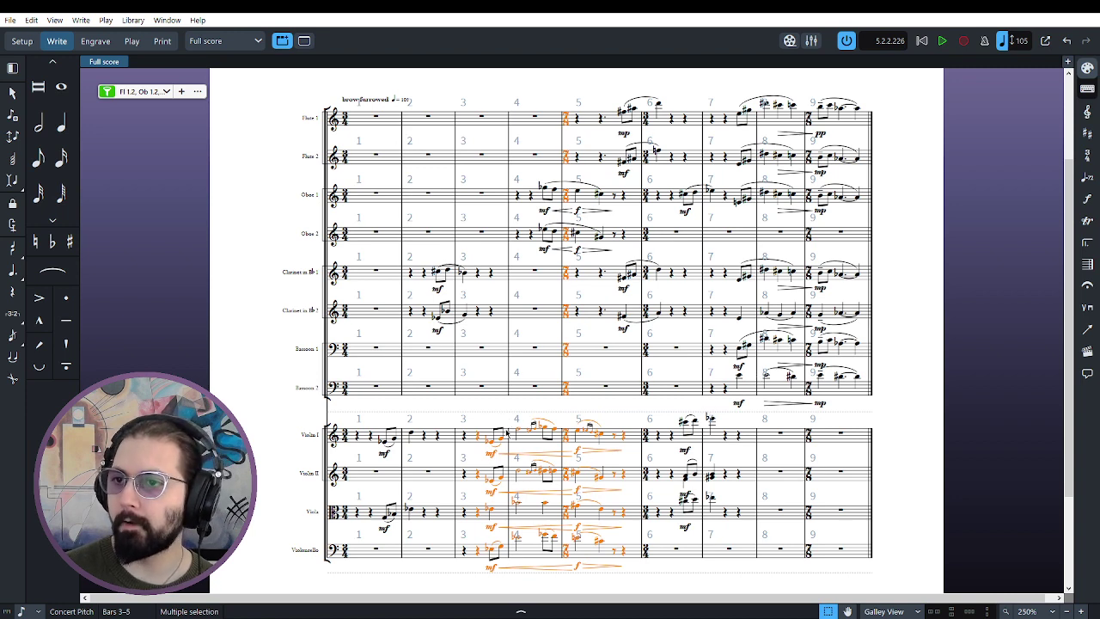
key(Escape)
drag(472, 405, 567, 502)
drag(471, 528, 632, 580)
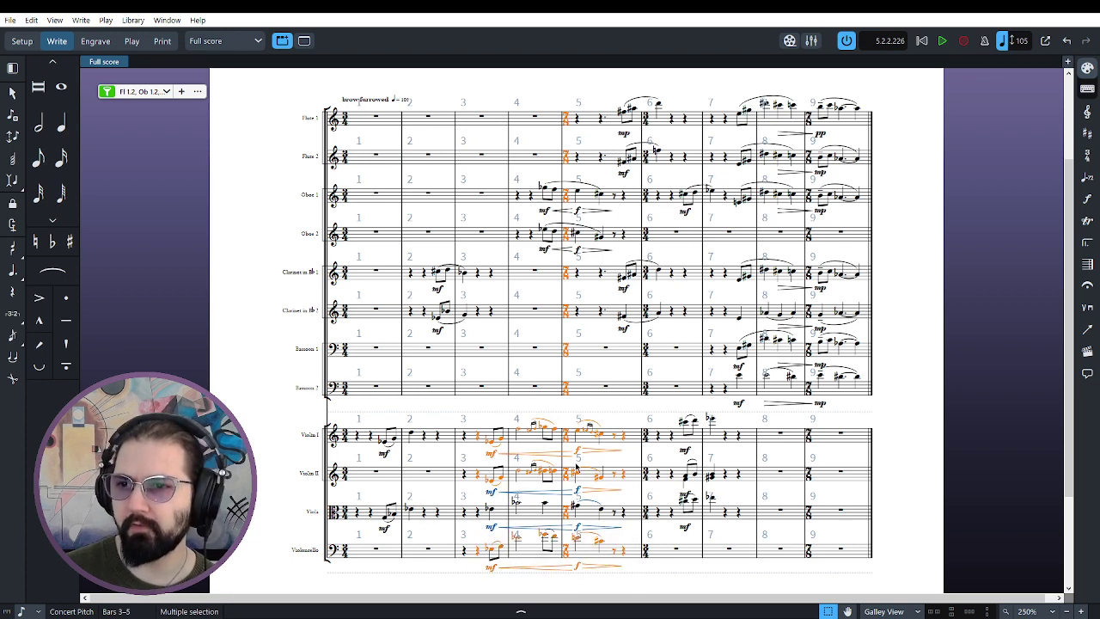
key(space)
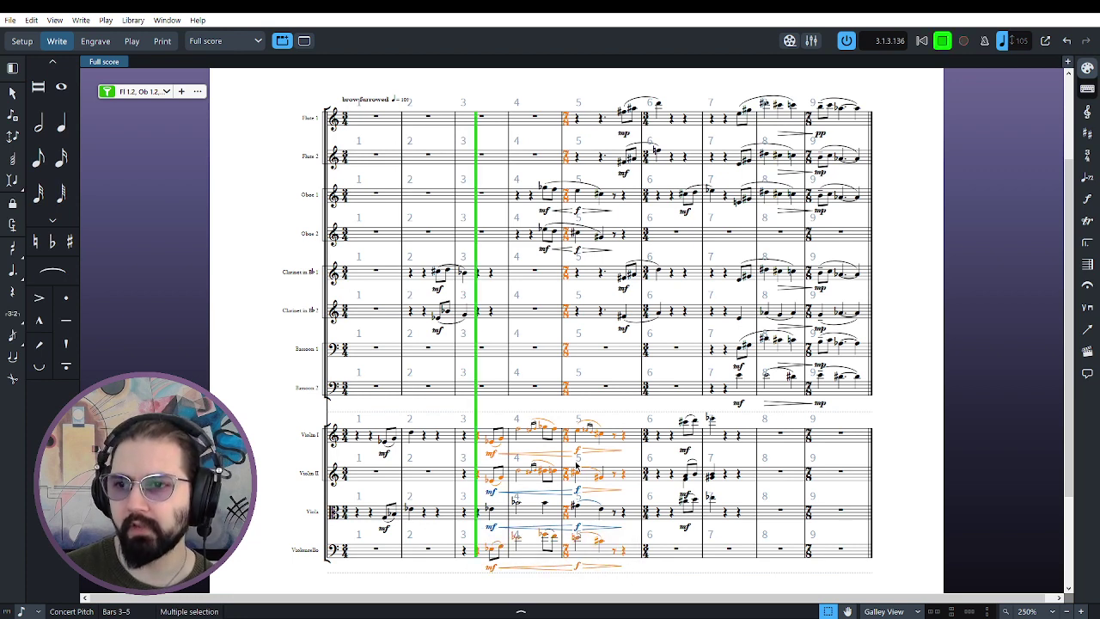
click(943, 41)
key(Escape)
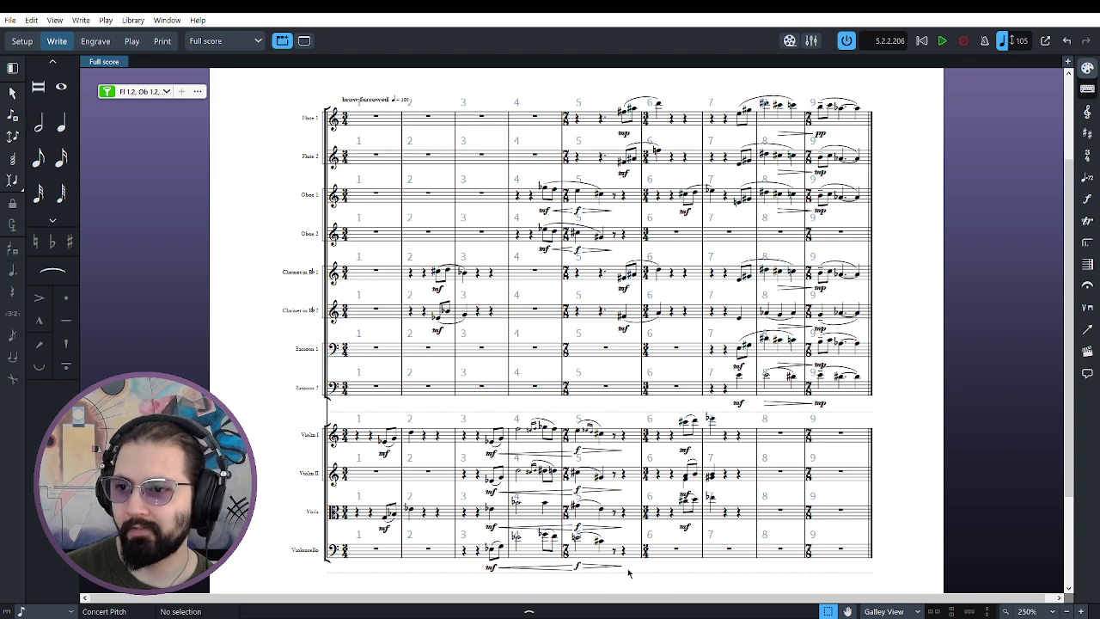
Play all four string parts from bar 3 through bar 6
drag(660, 582, 468, 404)
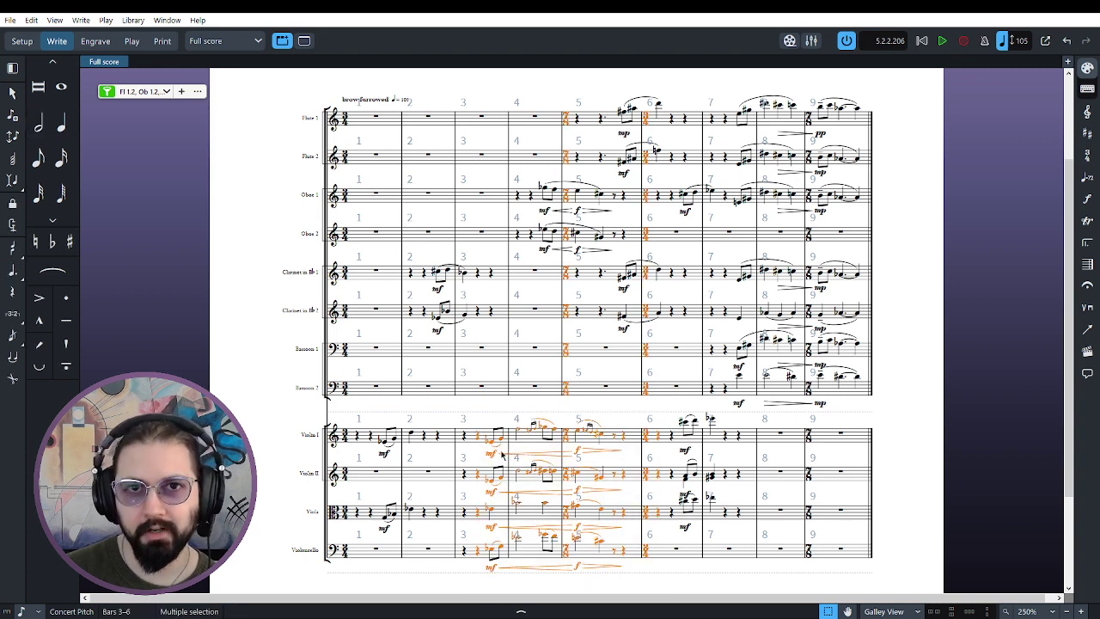
key(p)
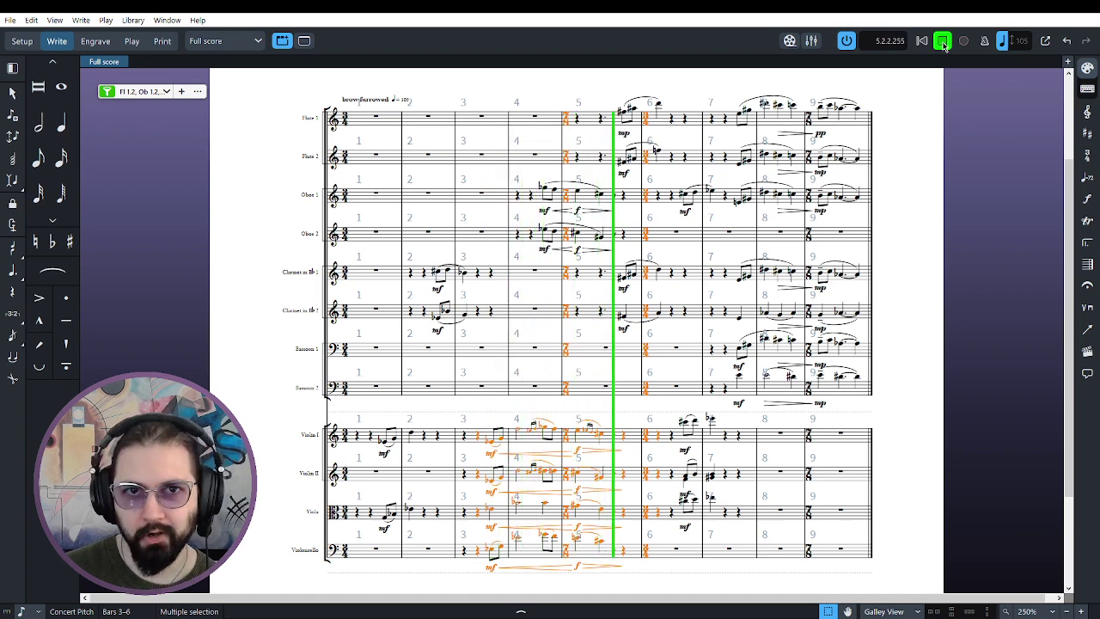
click(943, 42)
key(Escape)
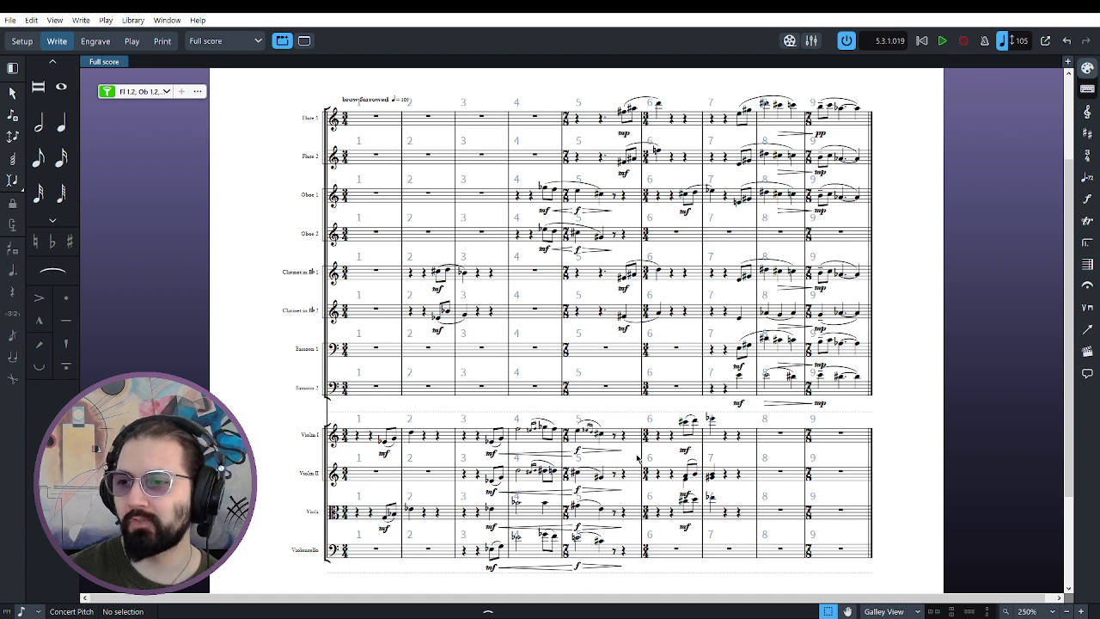
Select parts of the bars 3–5 string phrase: Violin I, all strings, bar 4, then violins in bars 4–5
mouse_move(476, 415)
mouse_down()
mouse_move(616, 442)
mouse_move(628, 463)
mouse_up()
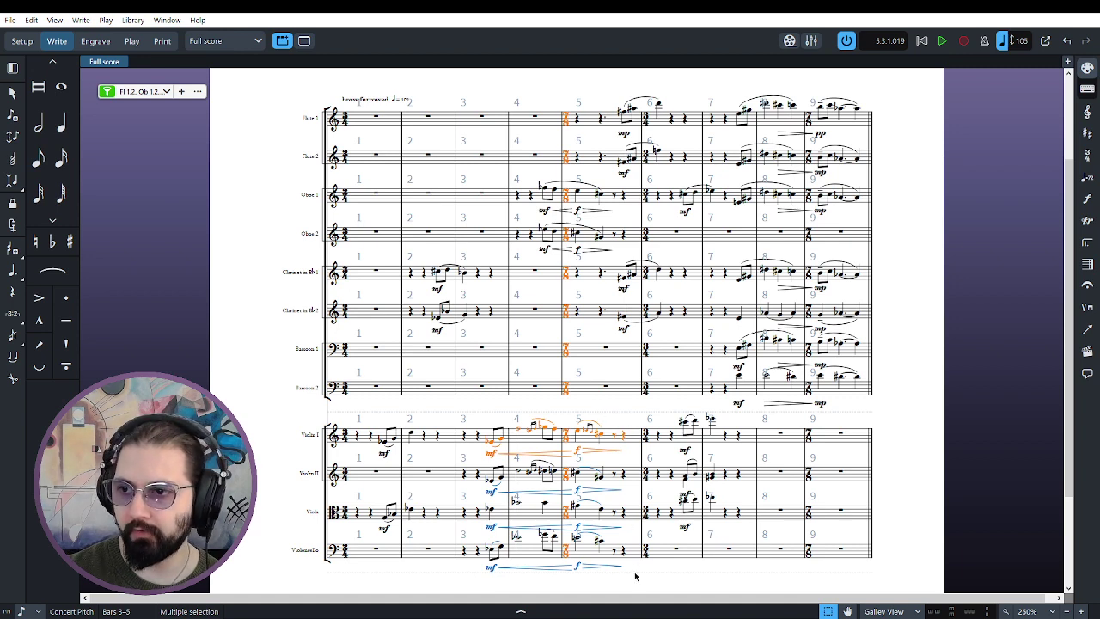
drag(638, 577, 461, 471)
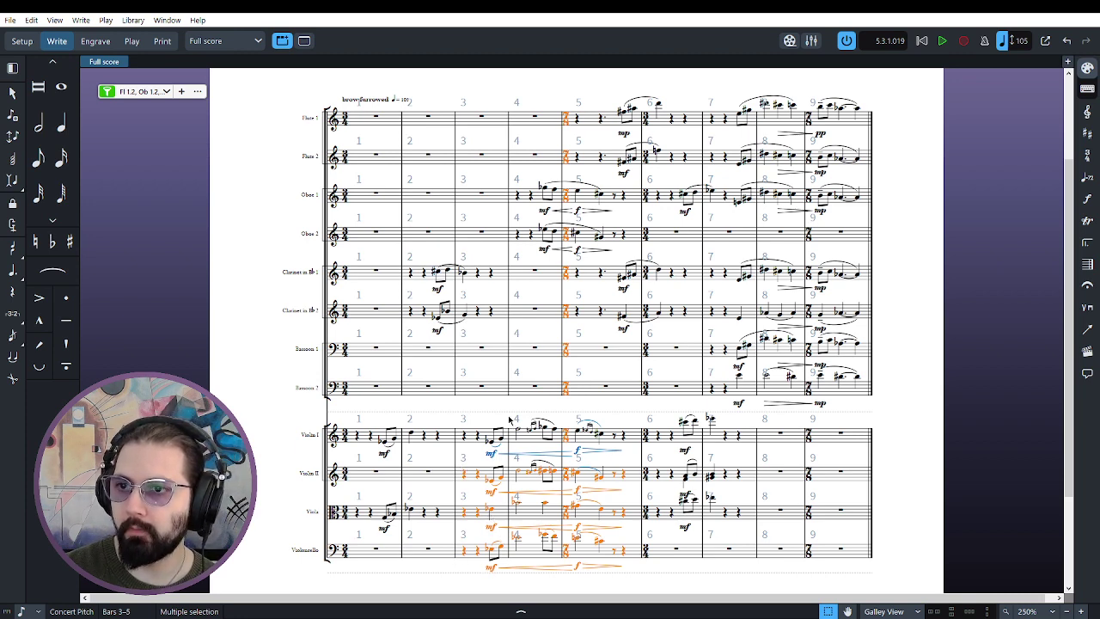
drag(510, 419, 543, 569)
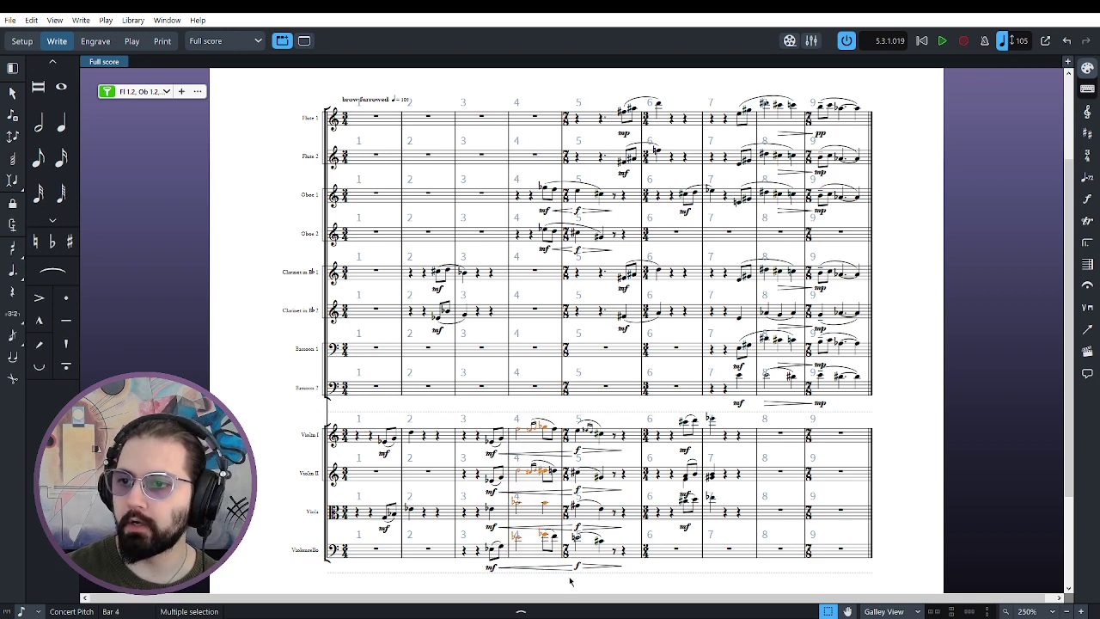
drag(518, 404, 623, 490)
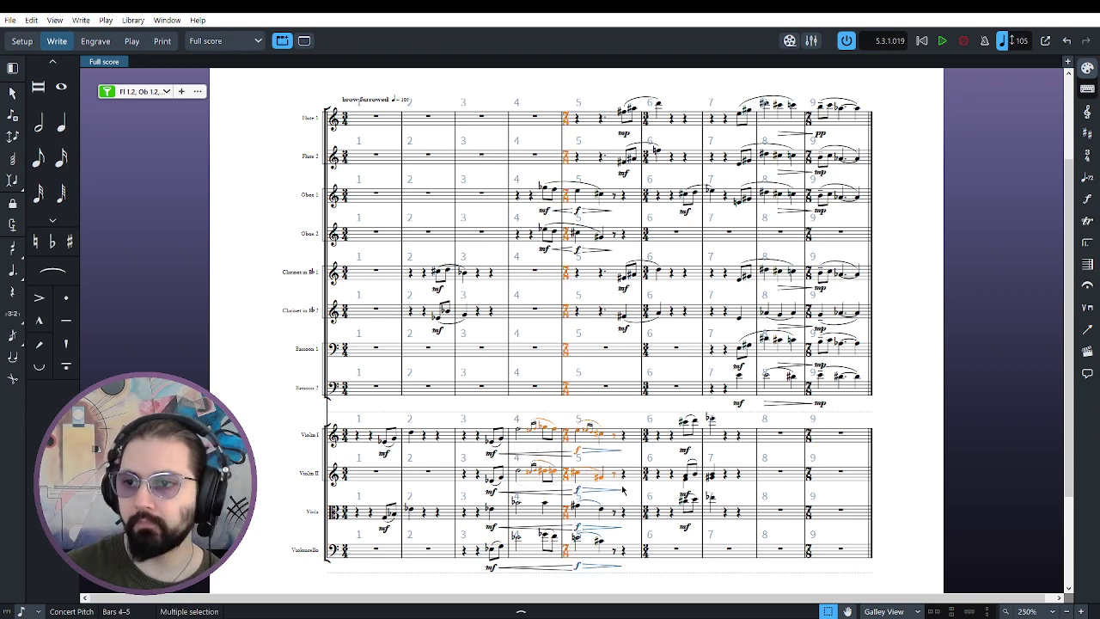
key(Escape)
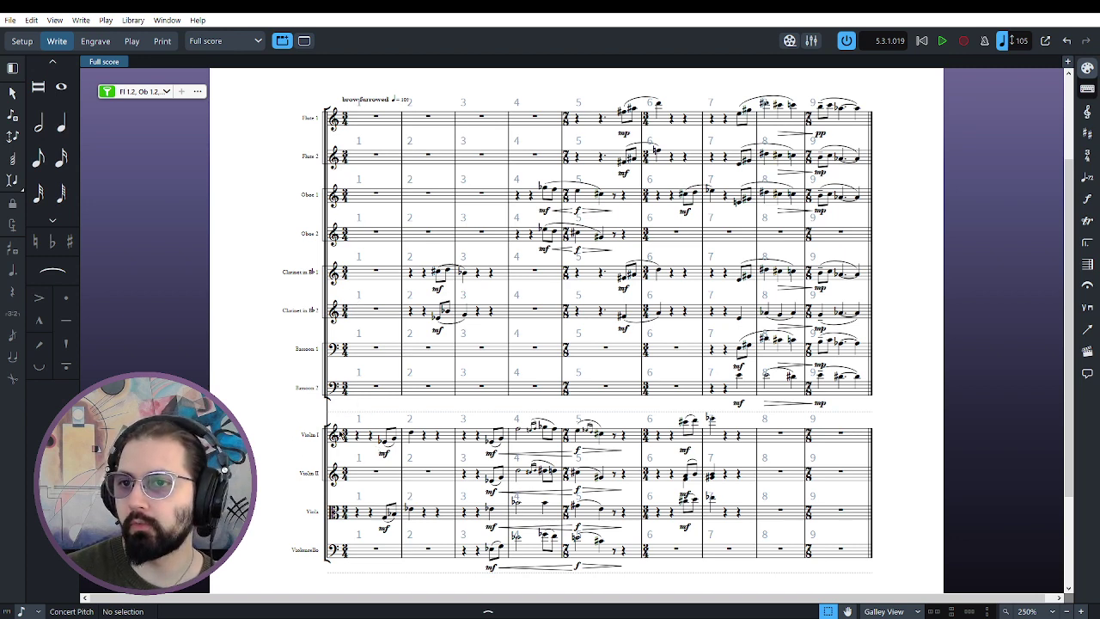
click(371, 449)
drag(407, 256, 502, 354)
click(544, 336)
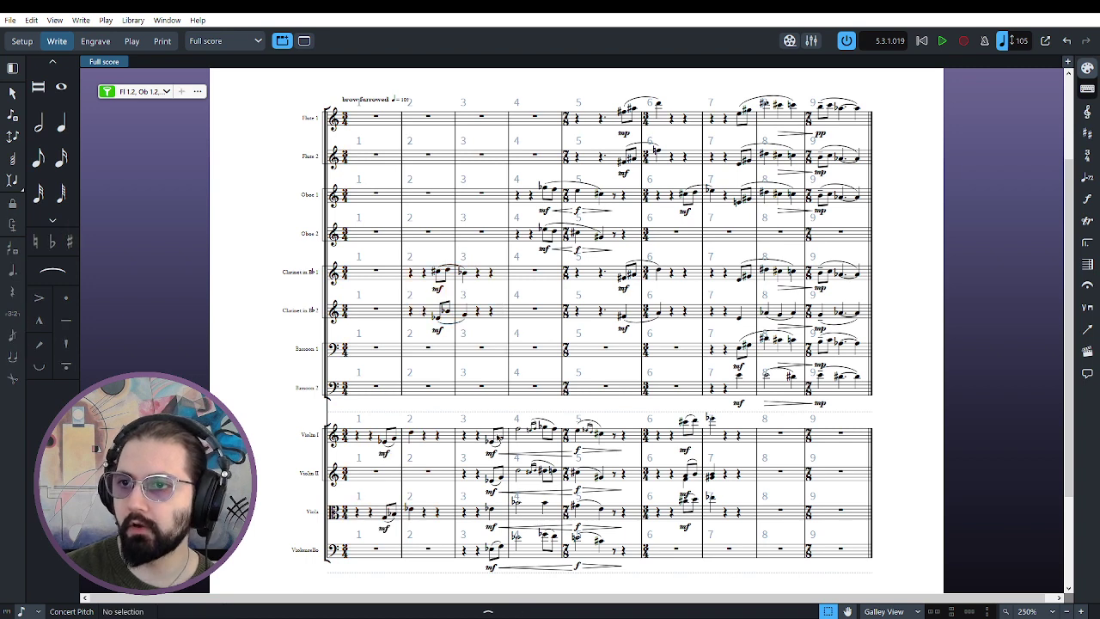
click(482, 389)
drag(633, 572, 464, 419)
click(579, 210)
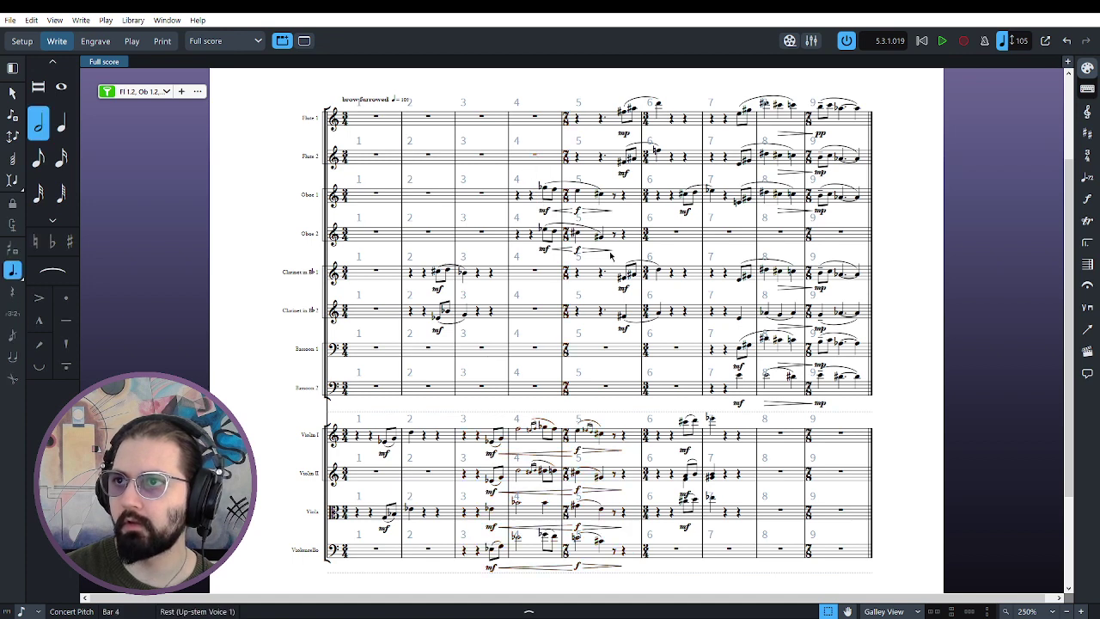
click(519, 175)
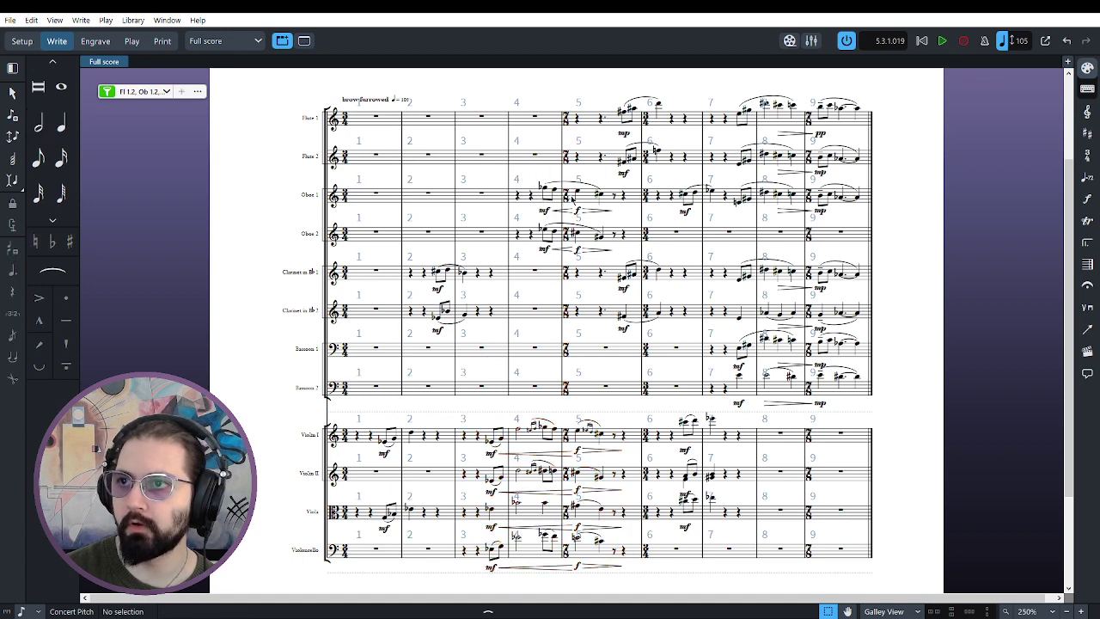
drag(604, 91, 676, 341)
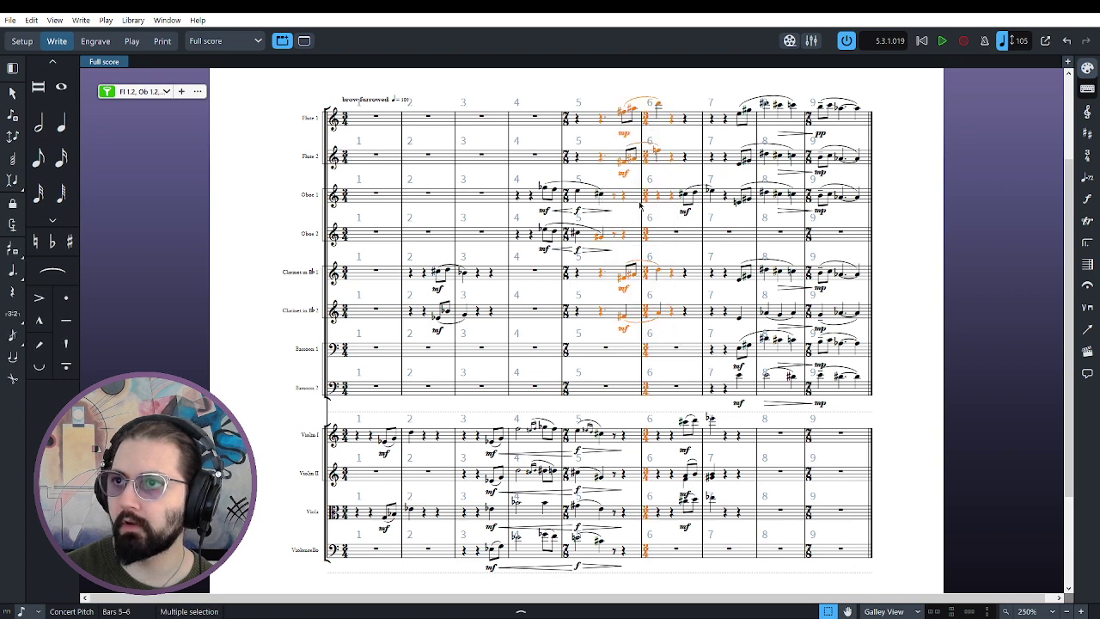
drag(606, 88, 673, 342)
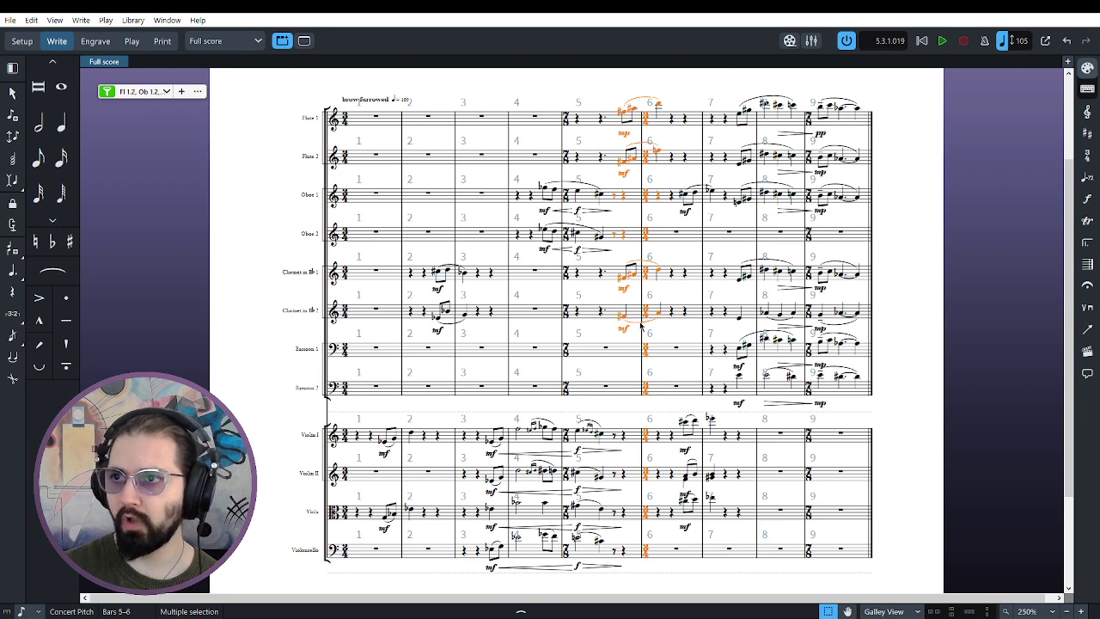
key(space)
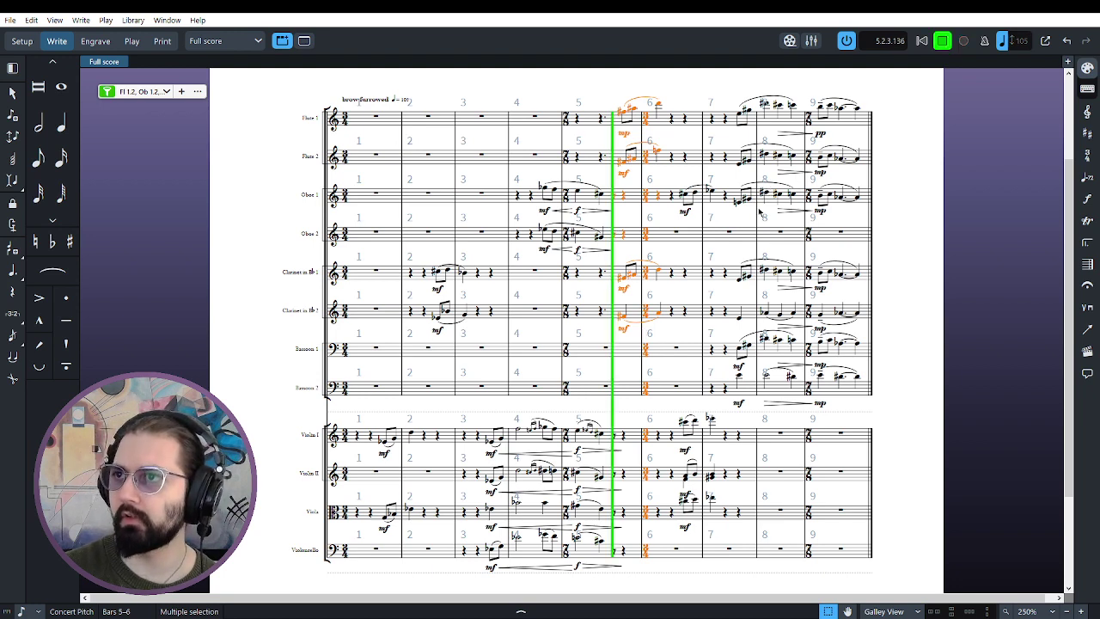
key(space)
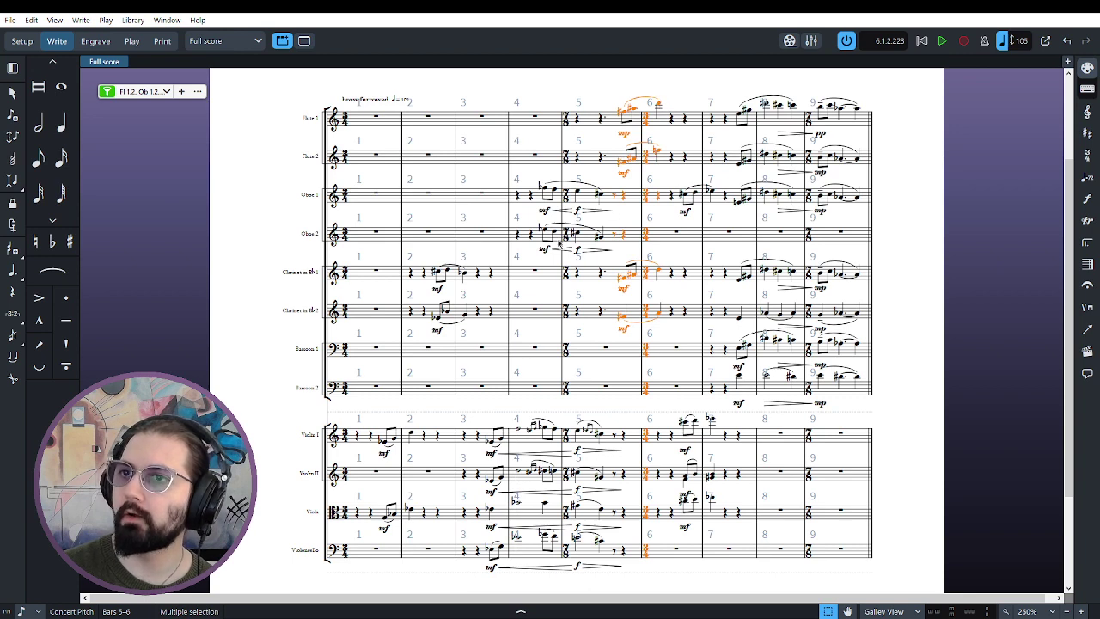
click(660, 315)
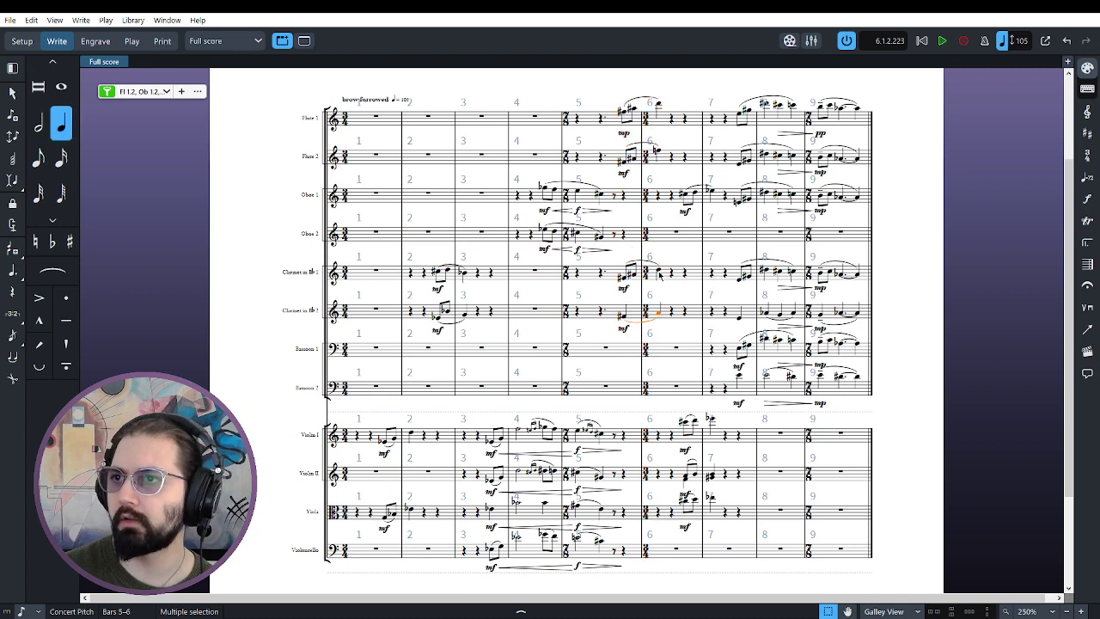
click(660, 274)
ctrl+click(655, 151)
click(659, 106)
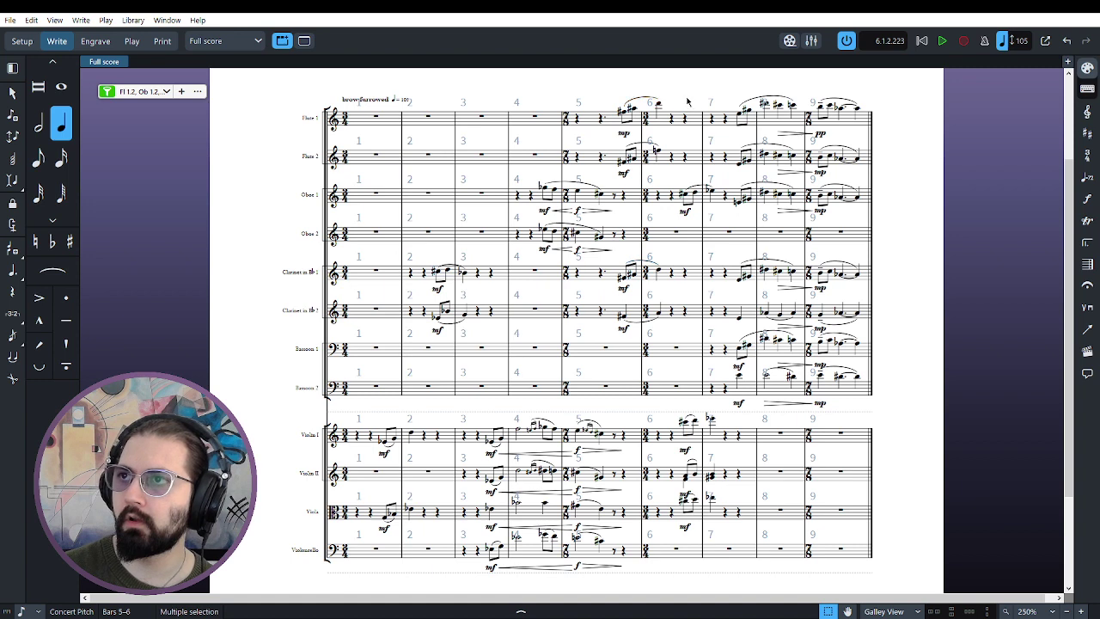
key(Escape)
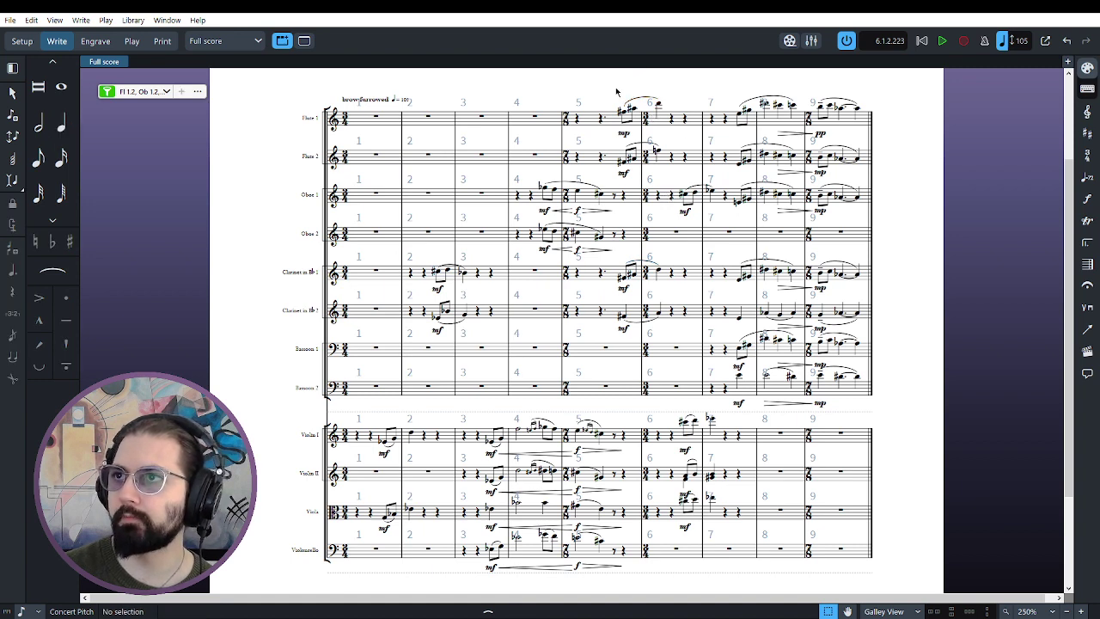
drag(612, 96, 679, 313)
key(space)
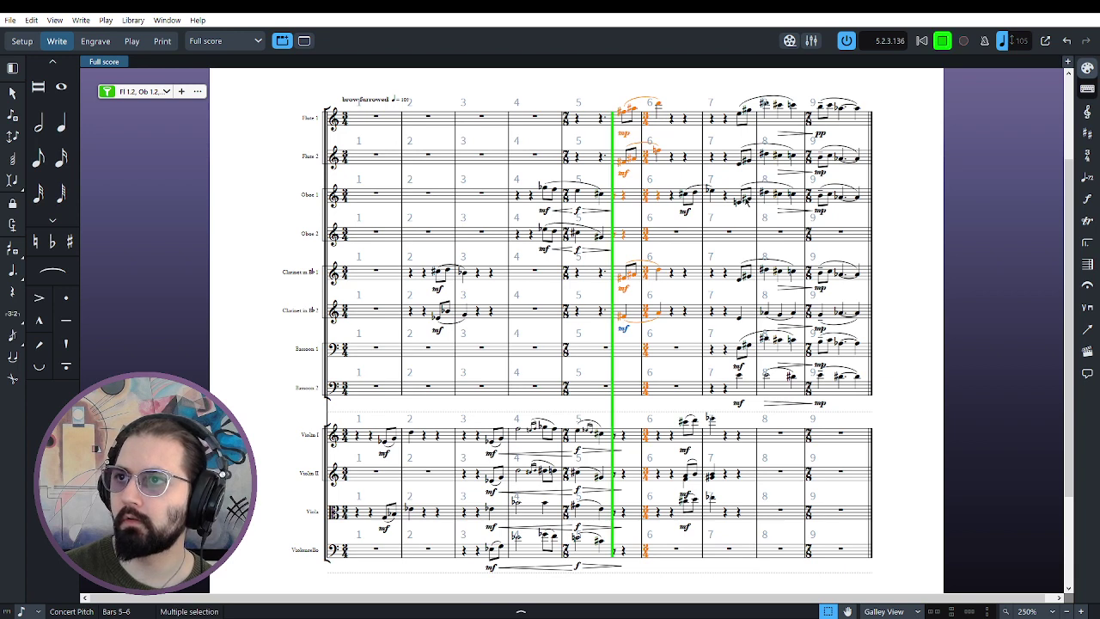
key(space)
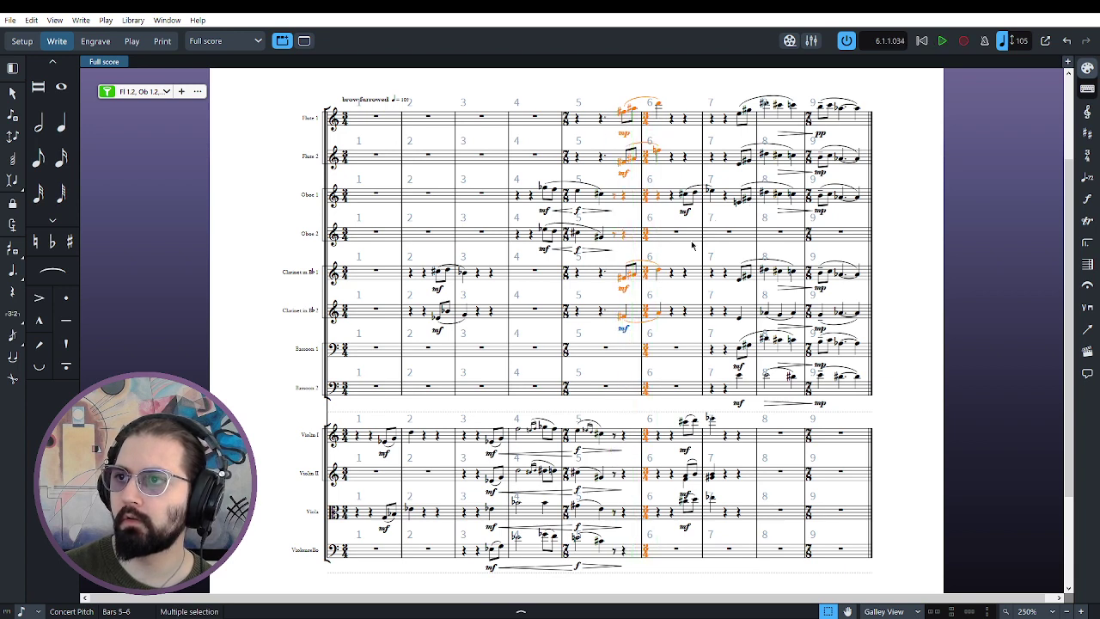
key(Escape)
drag(419, 247, 481, 319)
key(space)
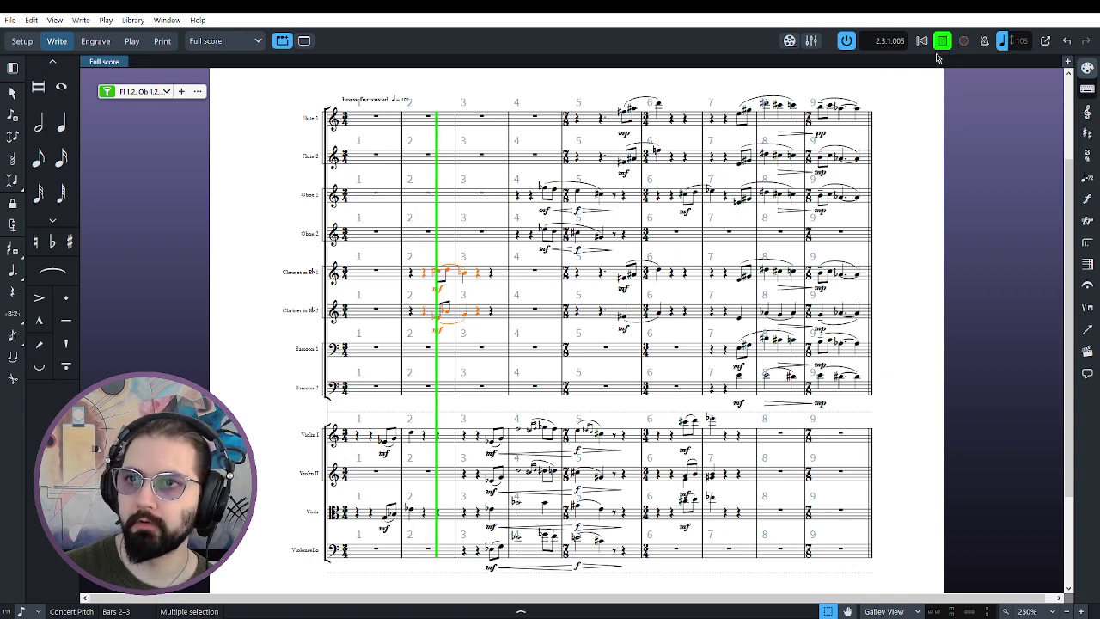
key(space)
key(Escape)
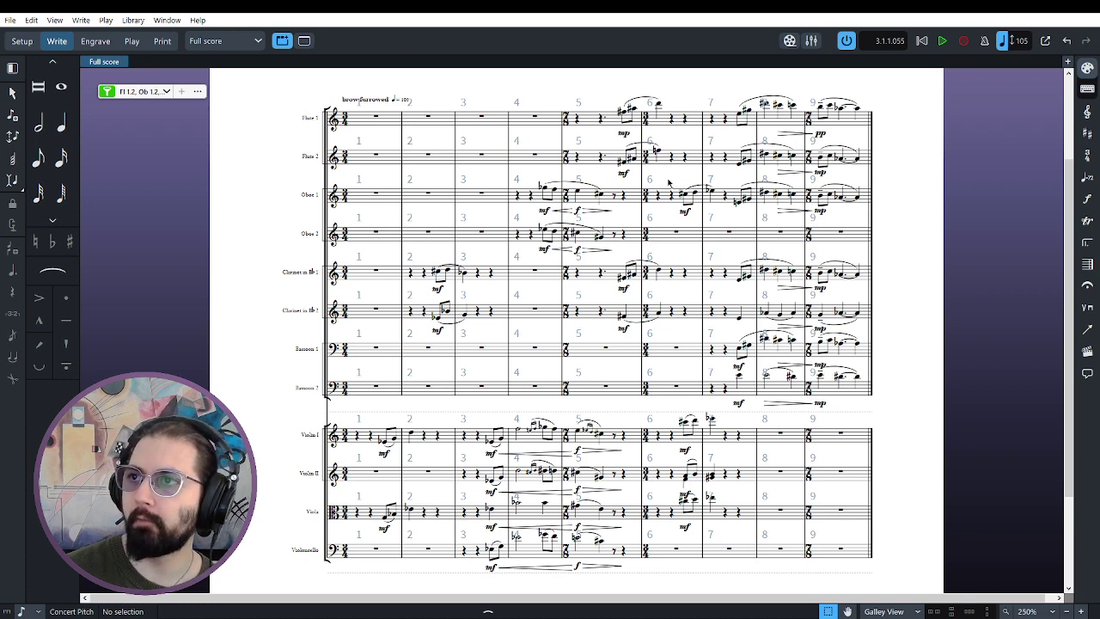
drag(666, 181, 735, 513)
key(space)
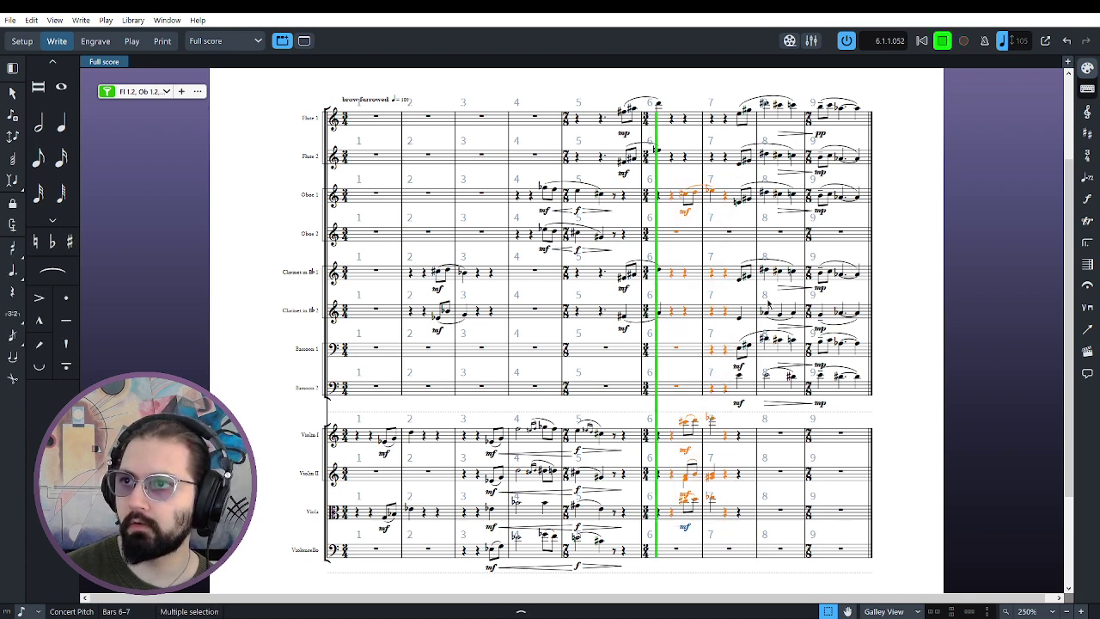
key(space)
click(906, 428)
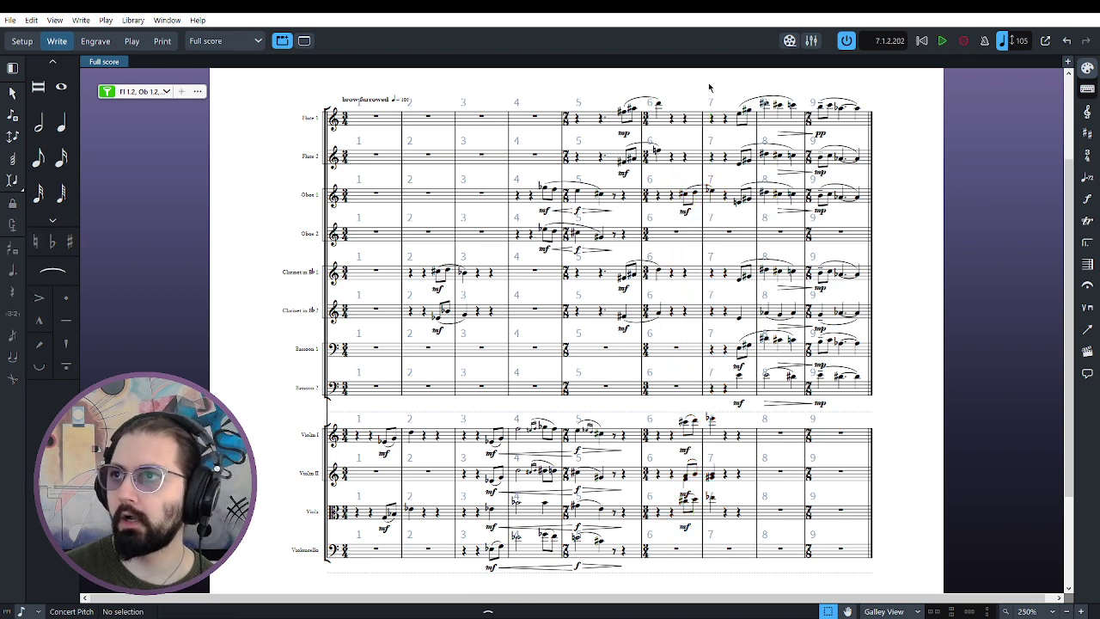
drag(719, 91, 895, 418)
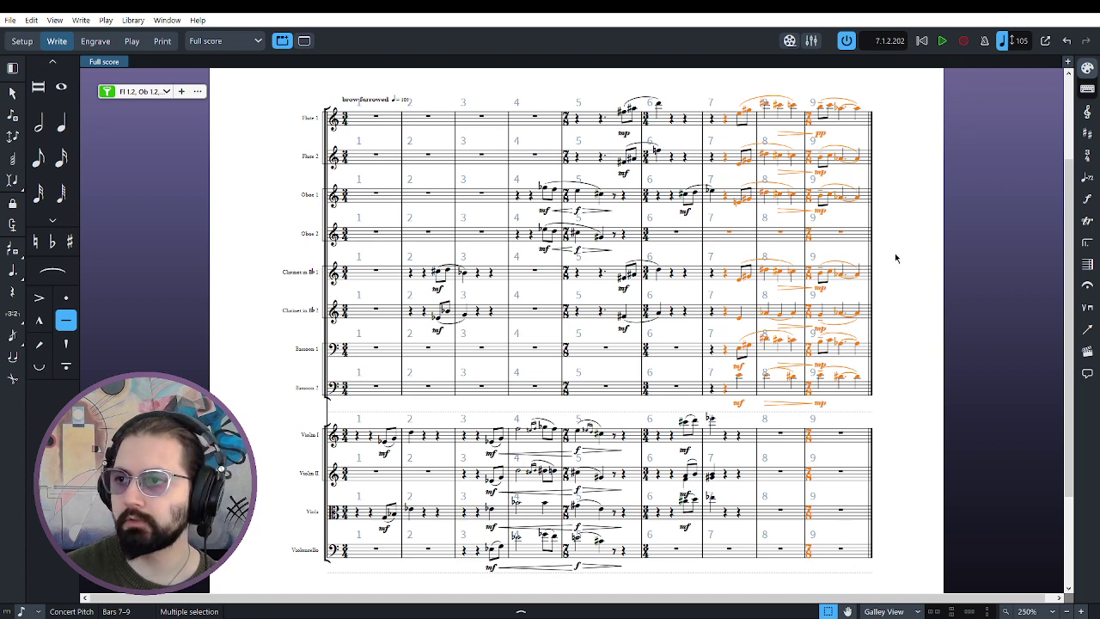
key(space)
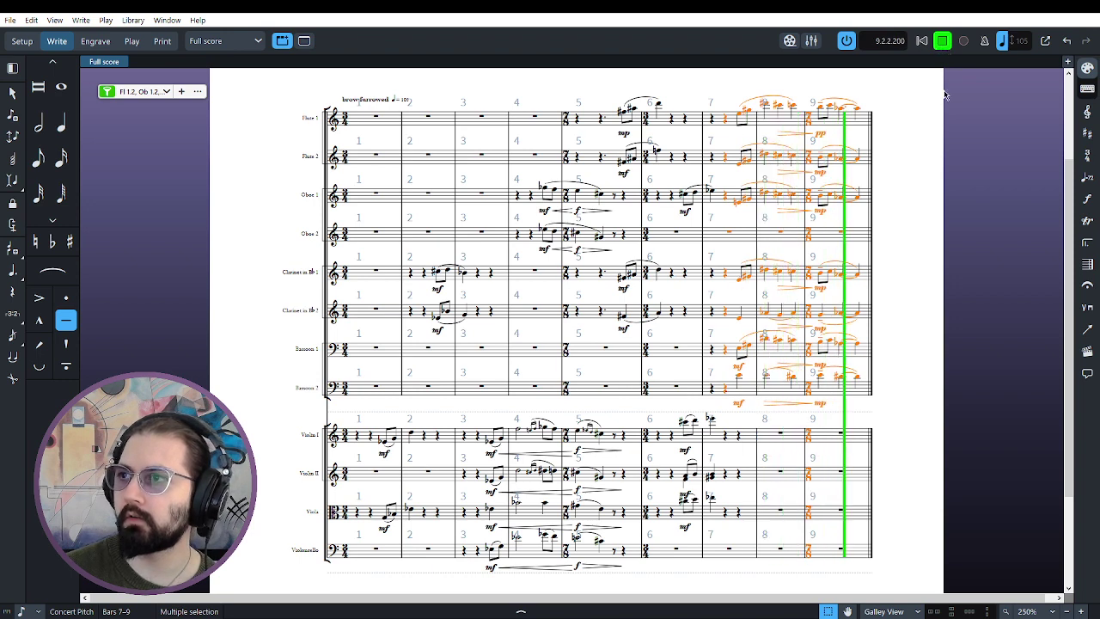
click(942, 41)
click(907, 215)
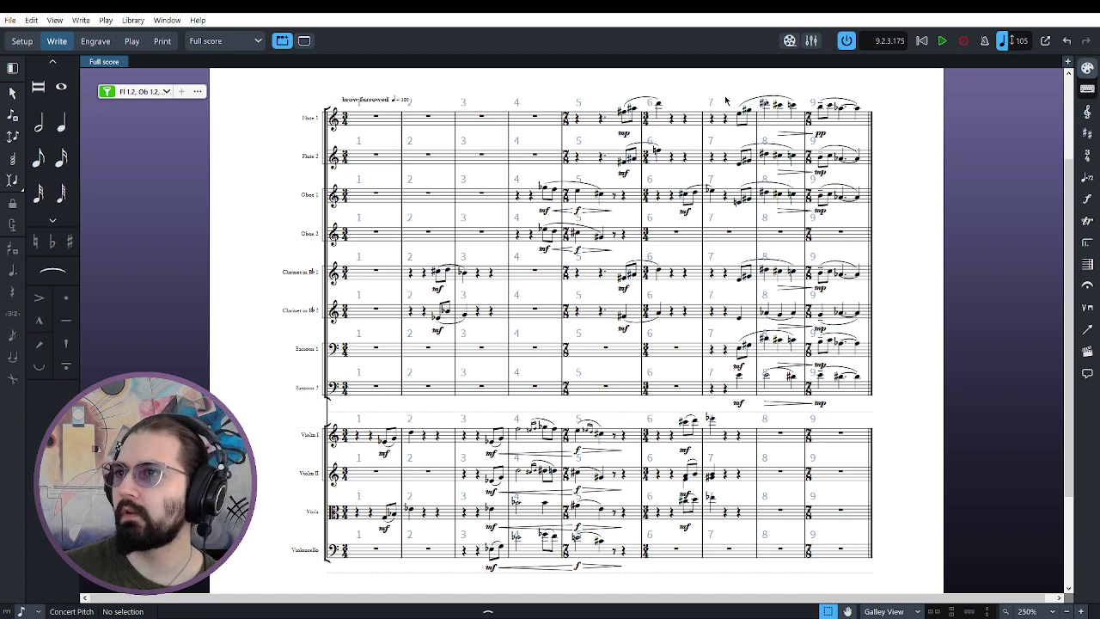
drag(727, 101, 887, 177)
key(p)
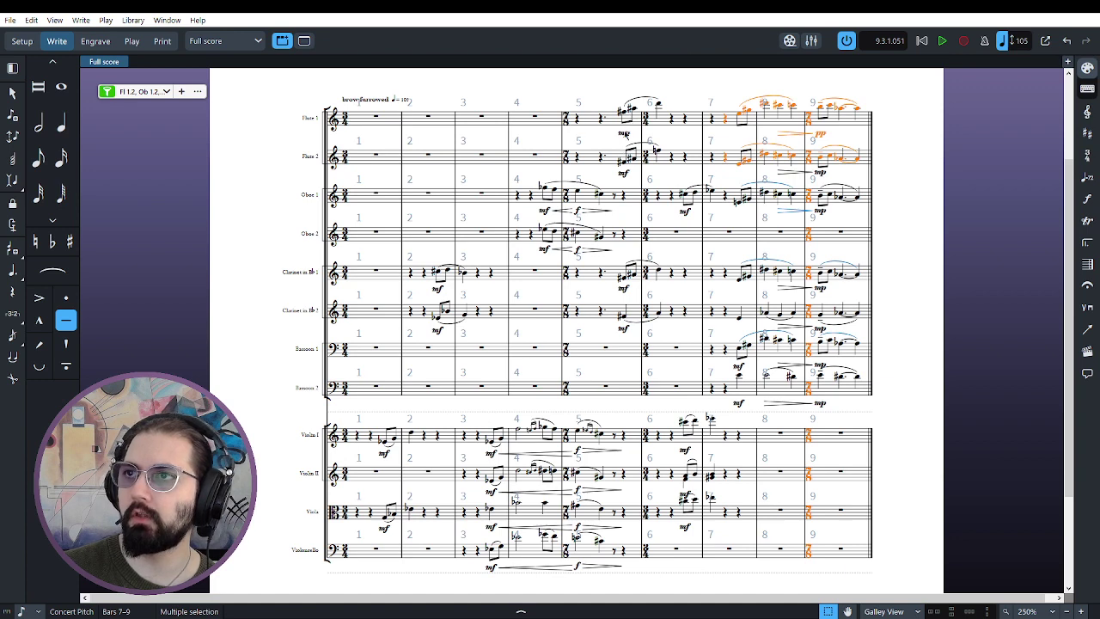
click(624, 134)
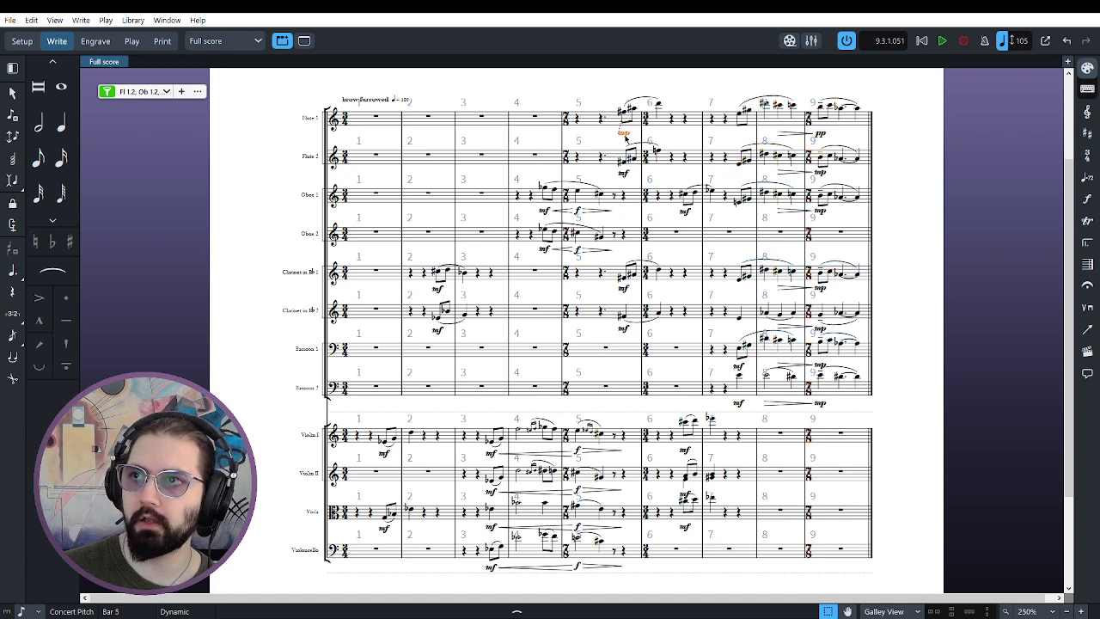
click(624, 173)
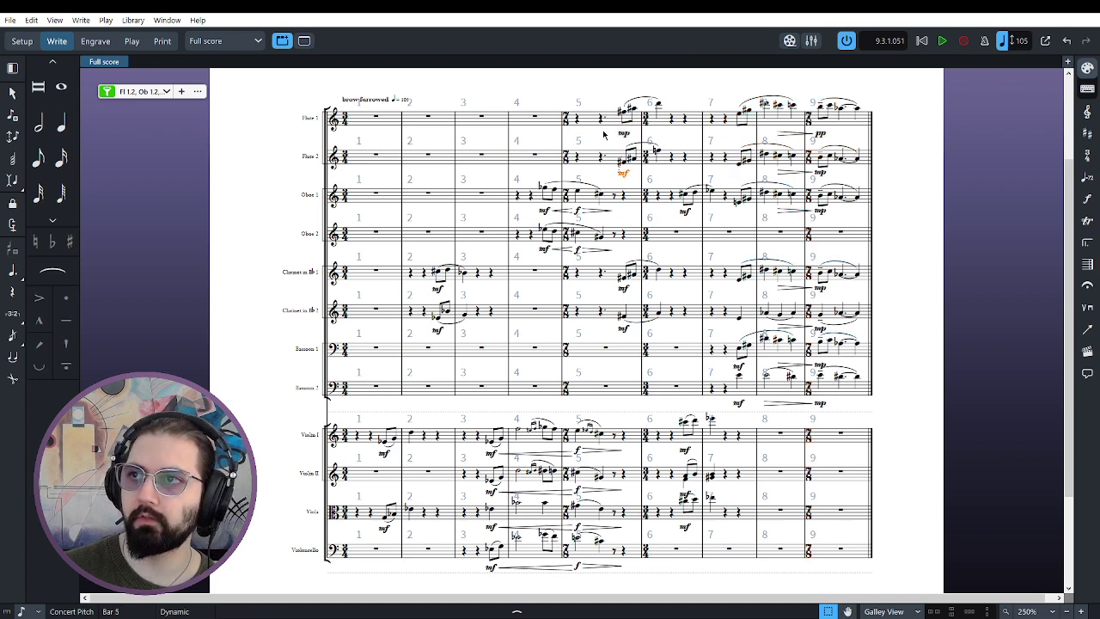
key(Escape)
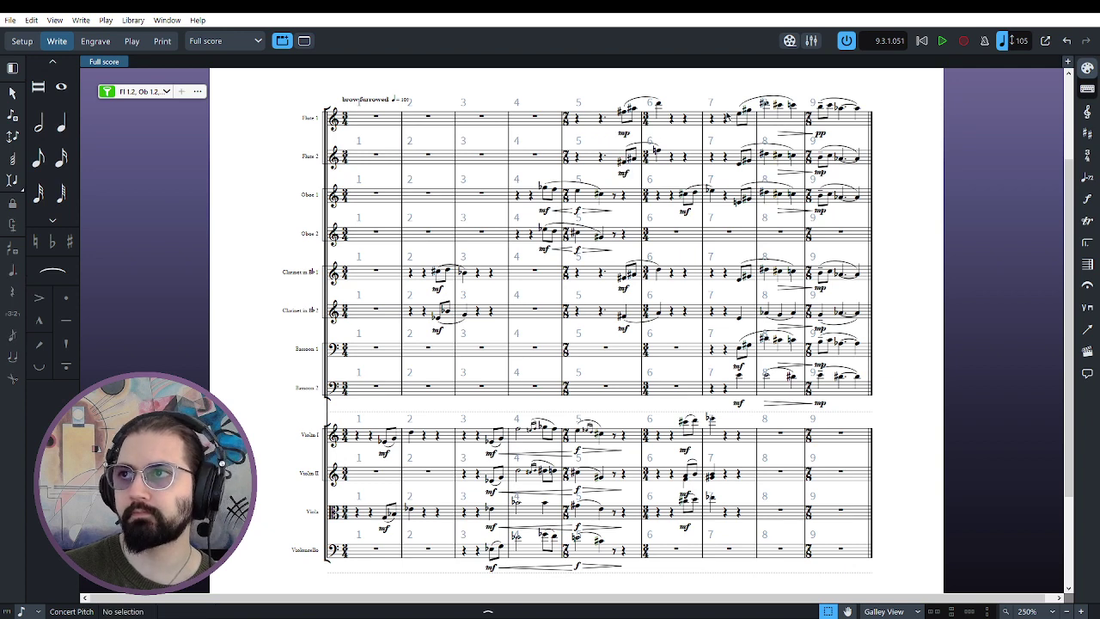
drag(728, 95, 904, 145)
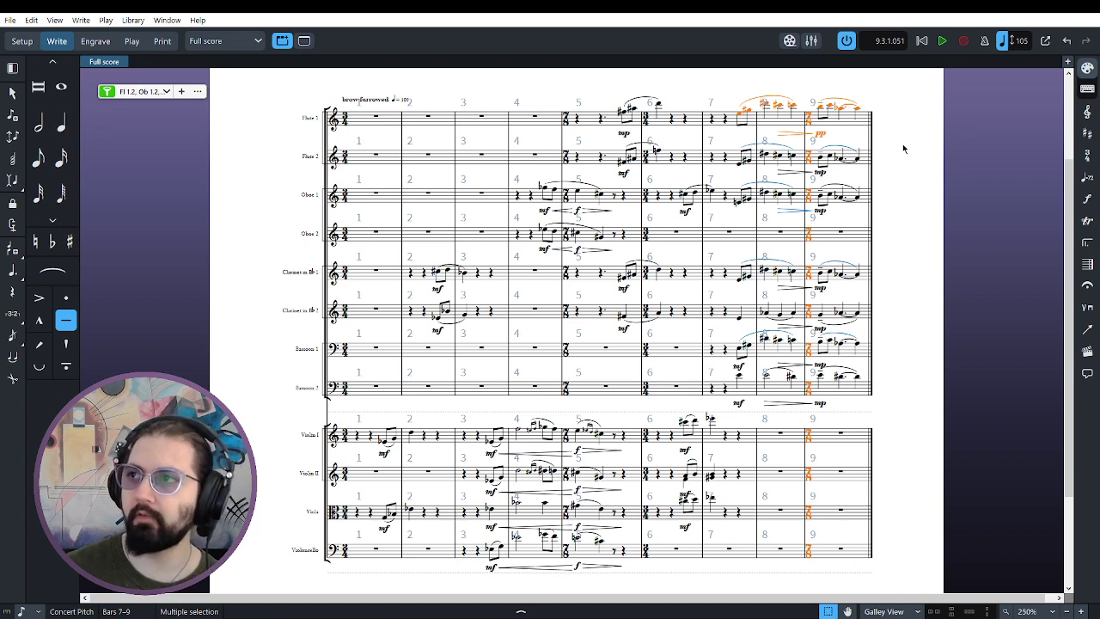
click(824, 140)
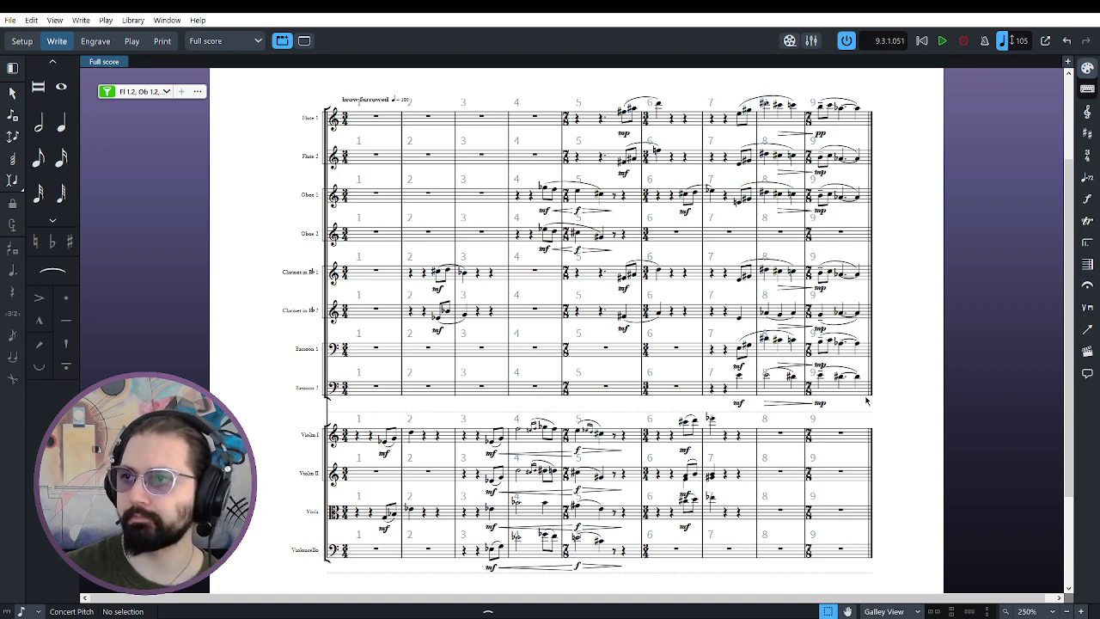
drag(894, 413, 713, 121)
key(space)
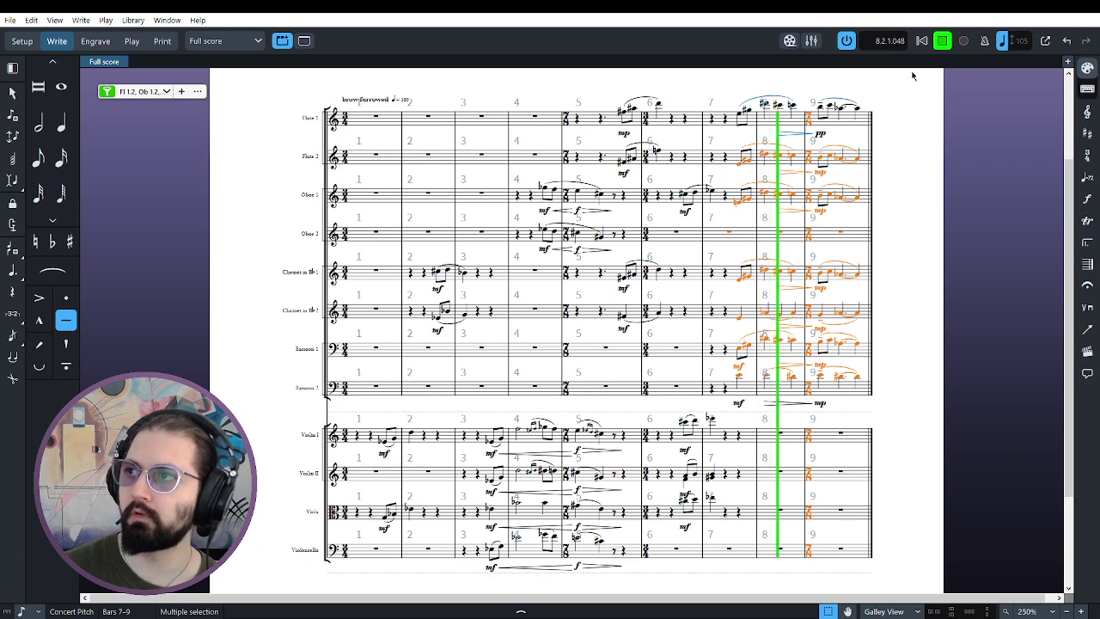
click(943, 41)
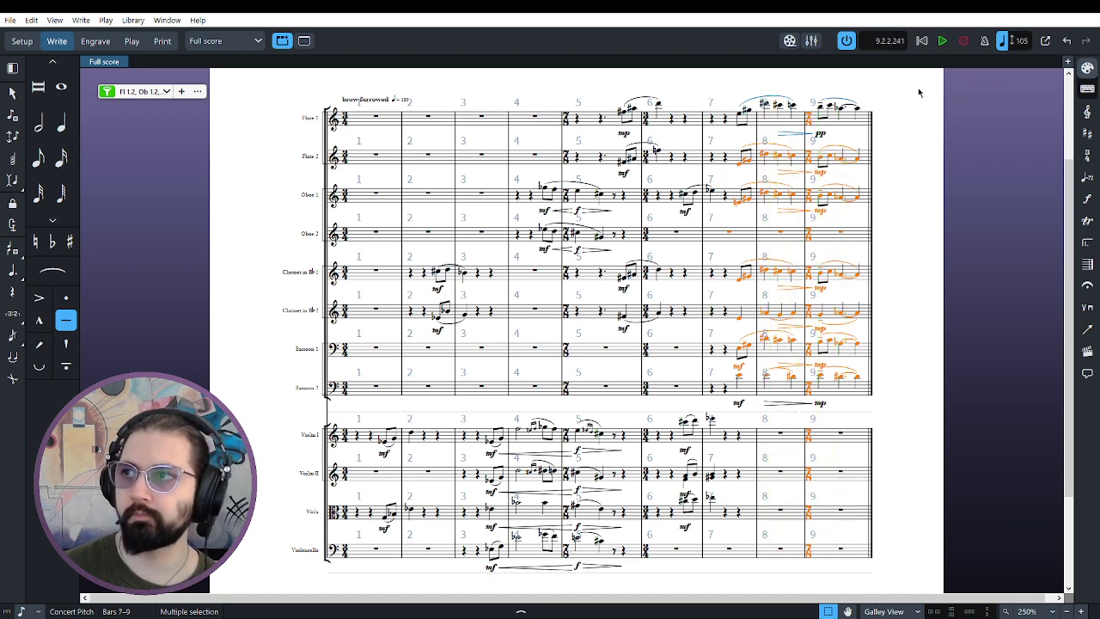
click(765, 89)
drag(728, 104, 881, 405)
key(space)
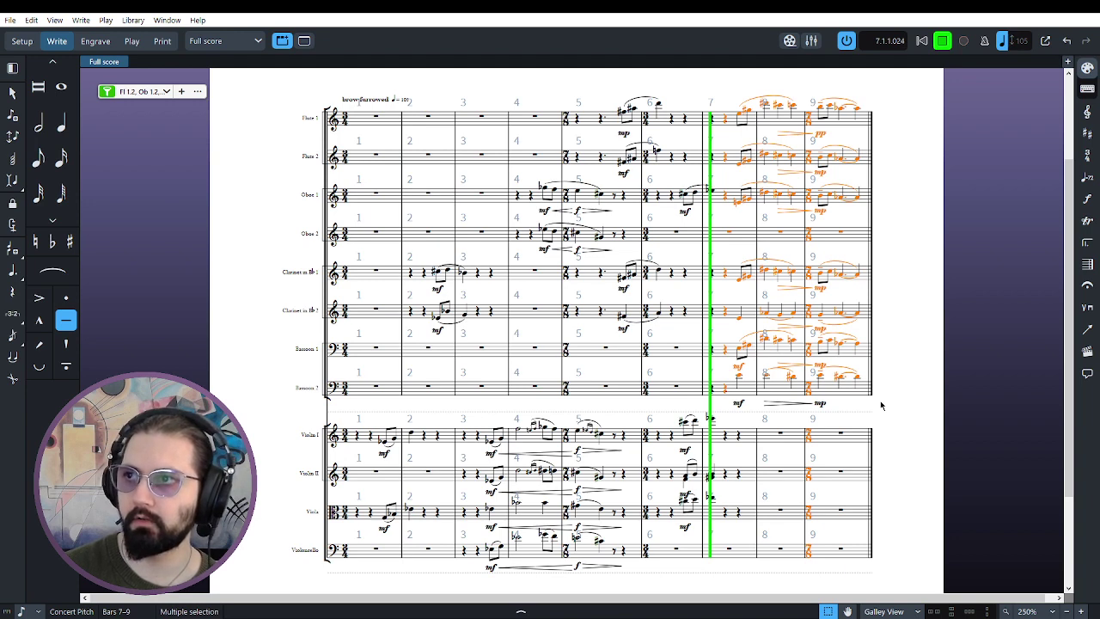
click(942, 41)
click(879, 175)
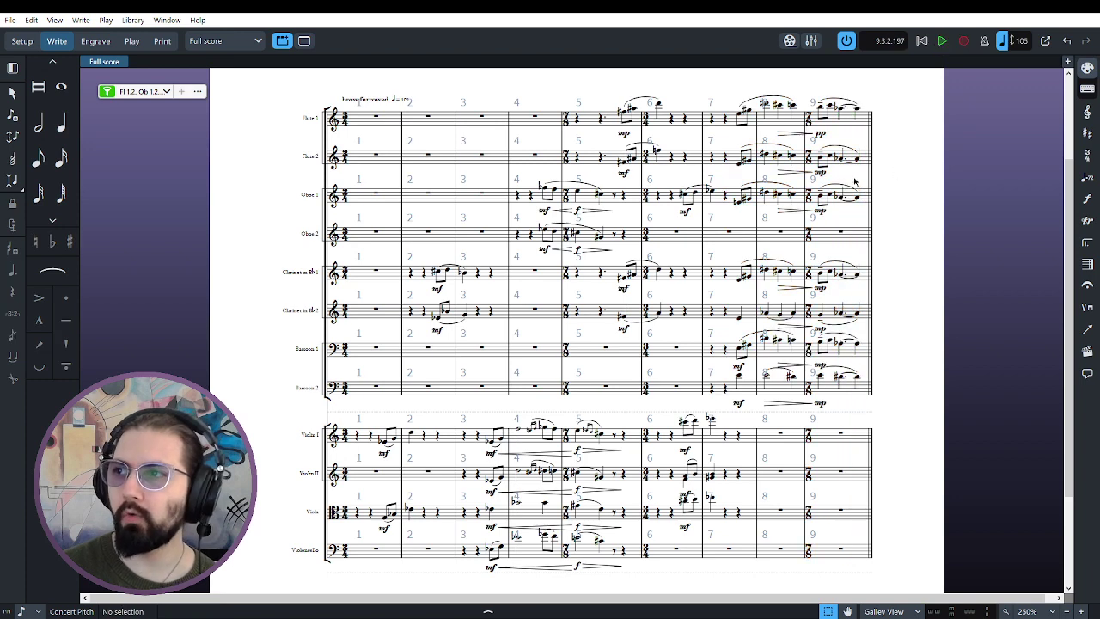
drag(894, 171, 732, 138)
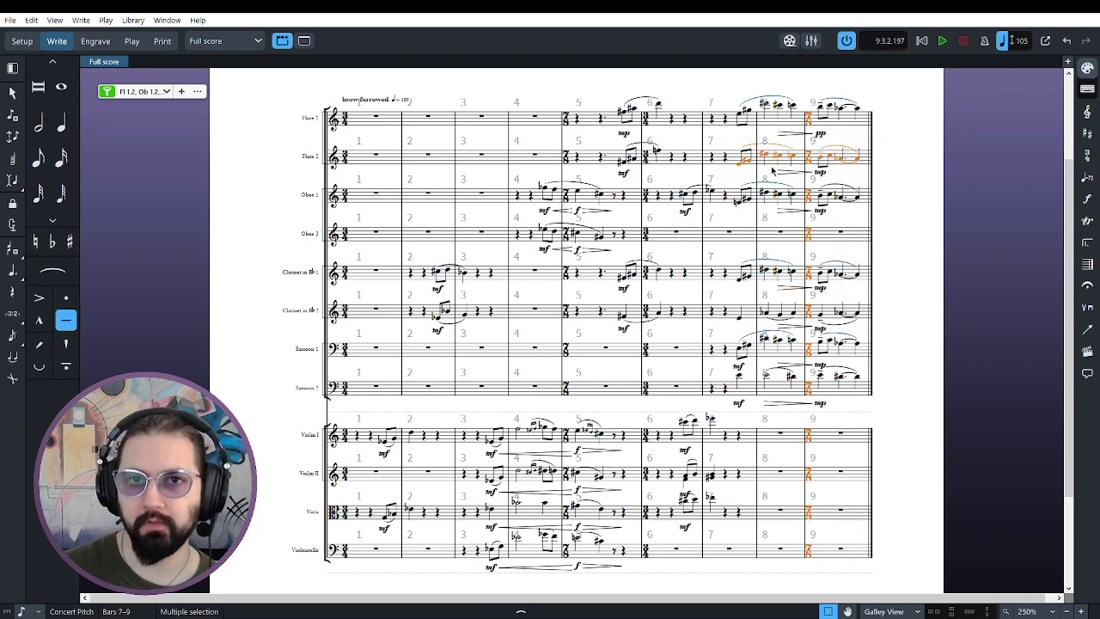
key(Escape)
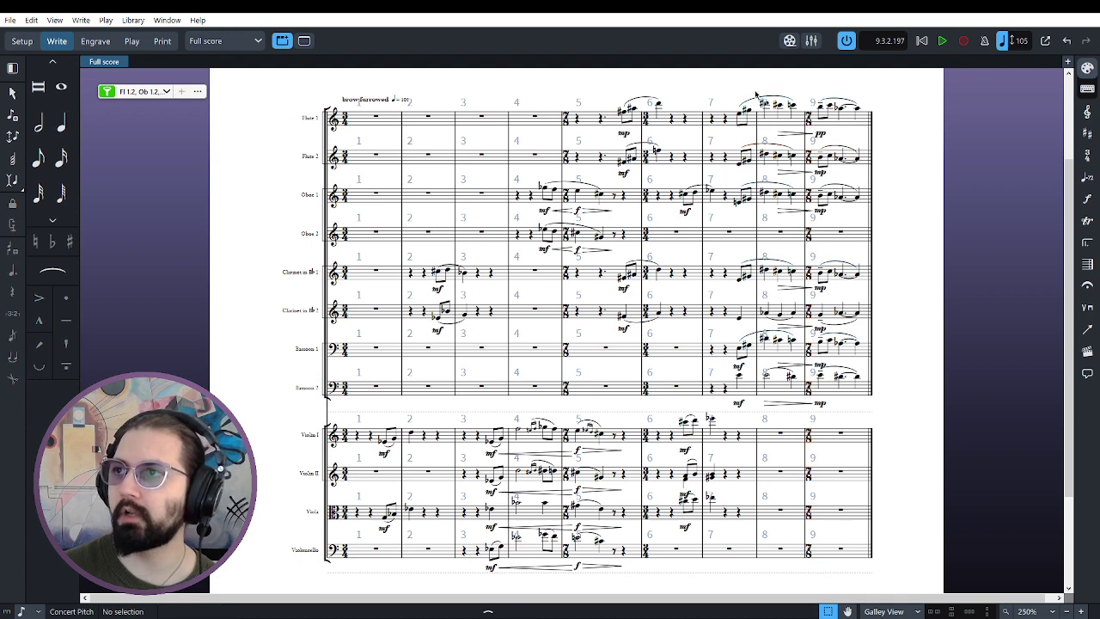
drag(731, 92, 869, 138)
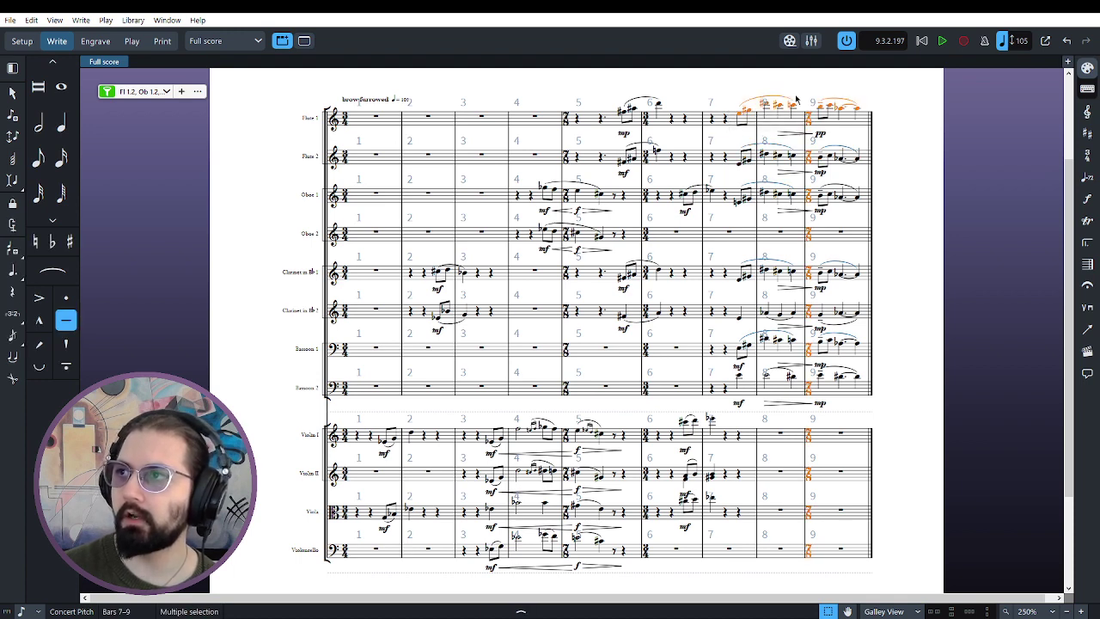
click(894, 222)
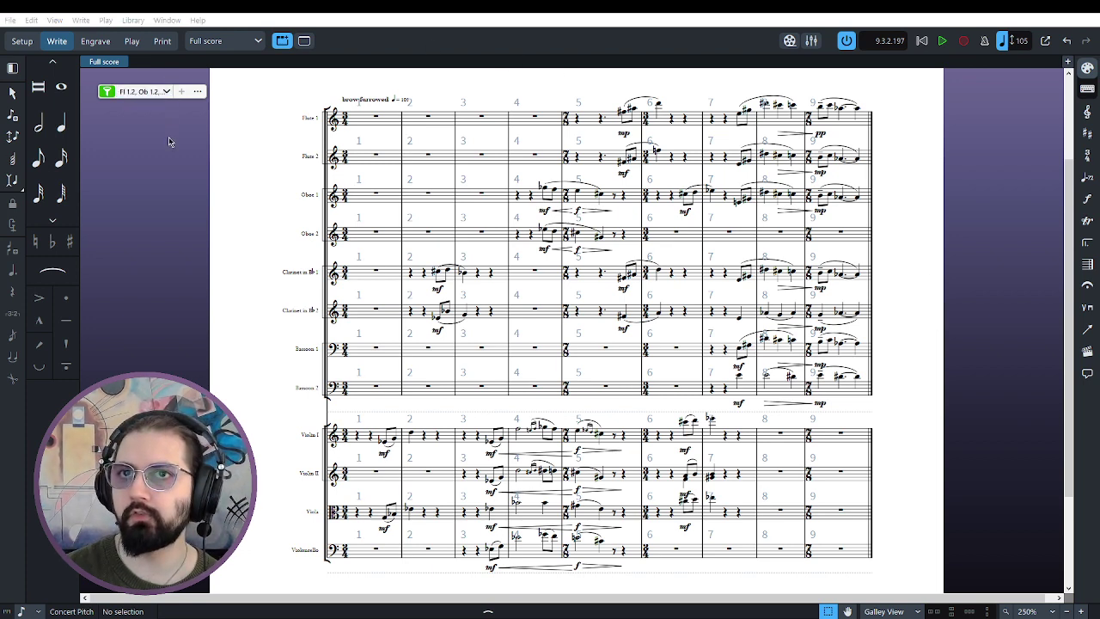
Filter to horns, trumpet, glockenspiel and double bass, then play from bar 1 through bar 9
key(alt+Right)
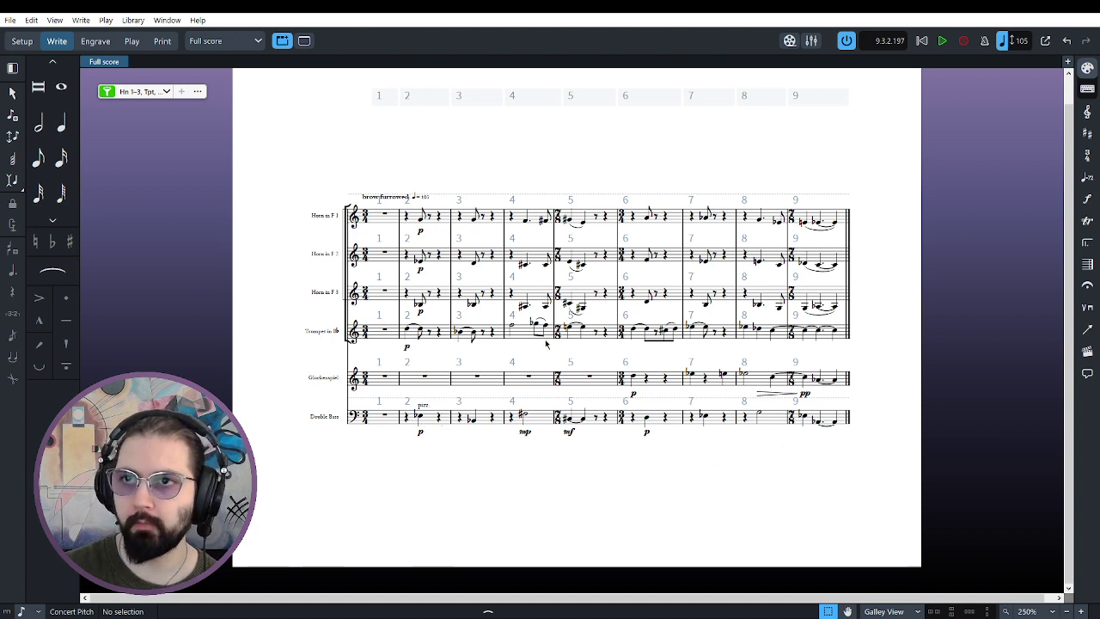
drag(340, 178, 455, 465)
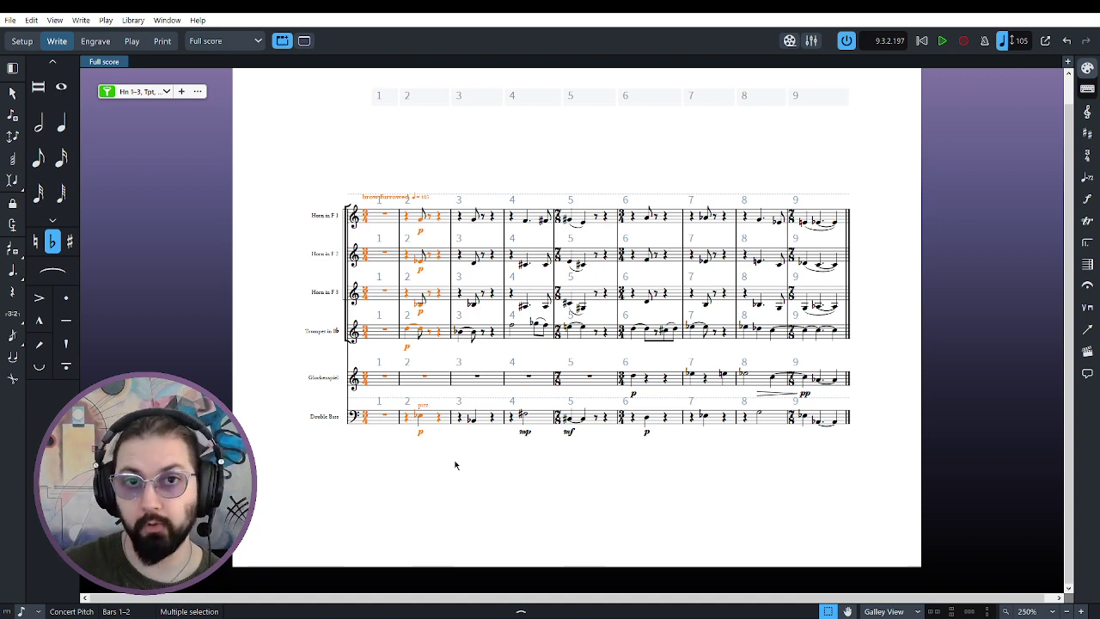
key(p)
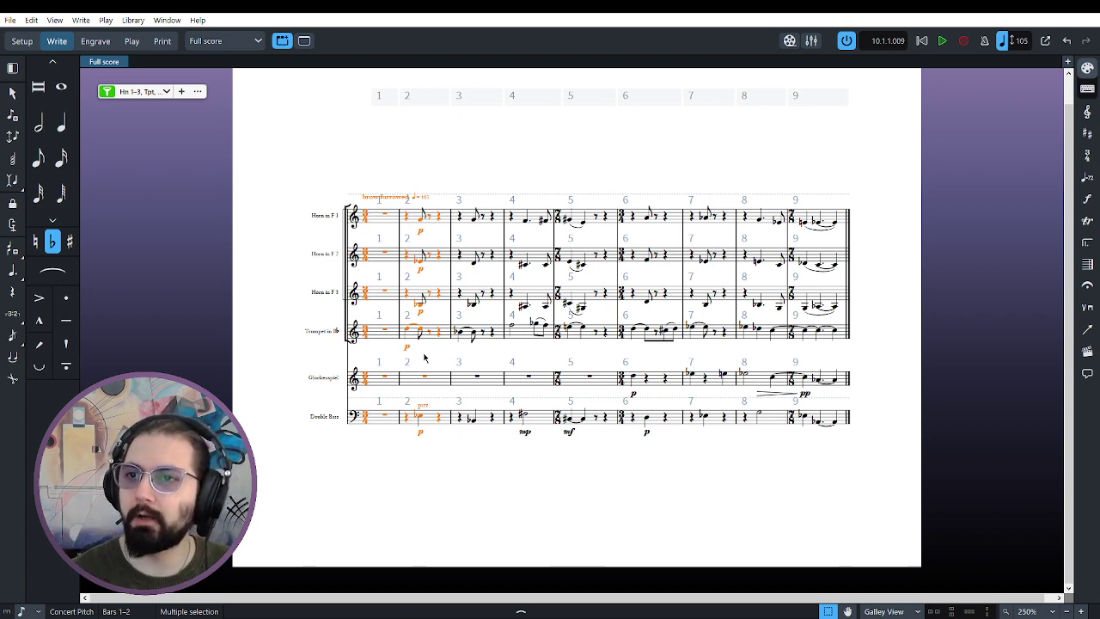
Deselect and turn off the instrument filter so flutes through strings all show again
click(481, 439)
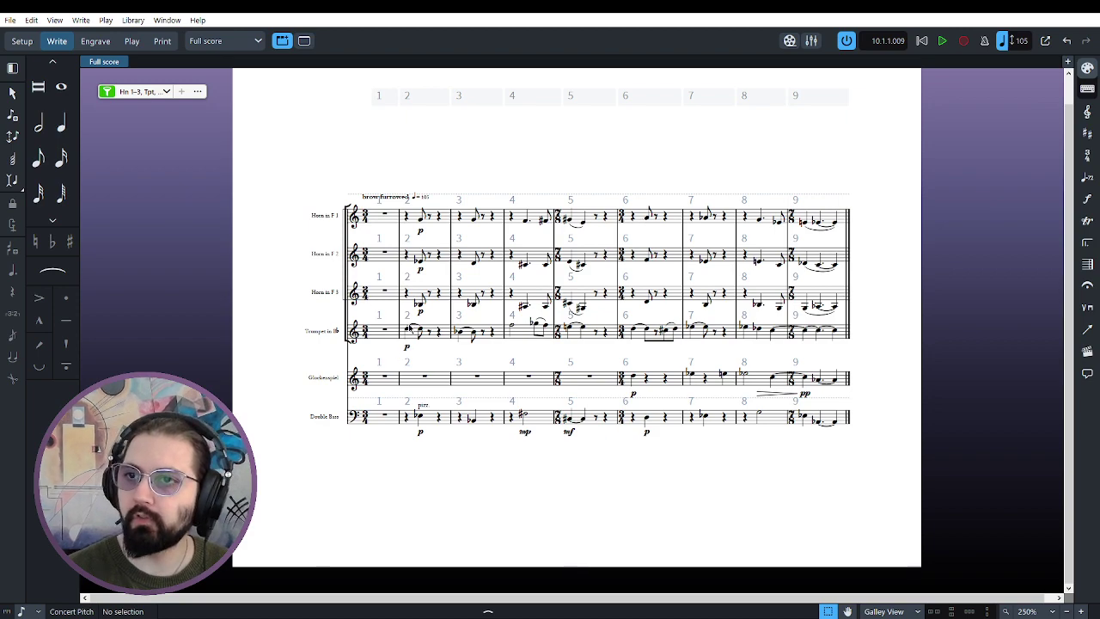
click(110, 97)
Scroll to the brass and strings and inspect the bar 2 Violin I, horn and trumpet notes
scroll(1054, 365, down, 5)
scroll(1054, 365, up, 3)
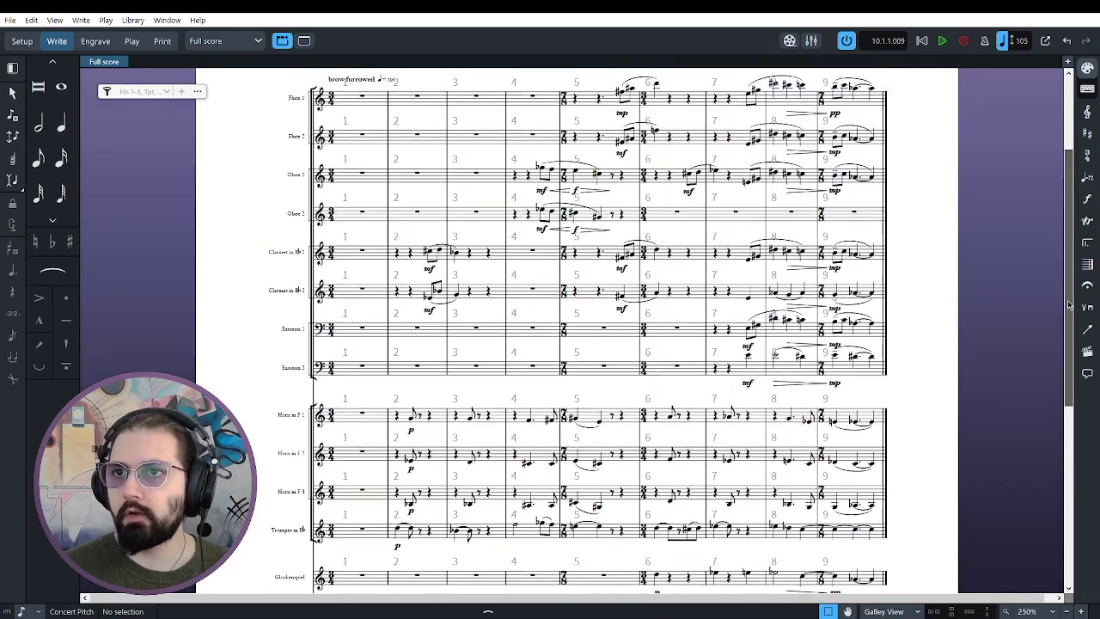
scroll(1059, 398, down, 7)
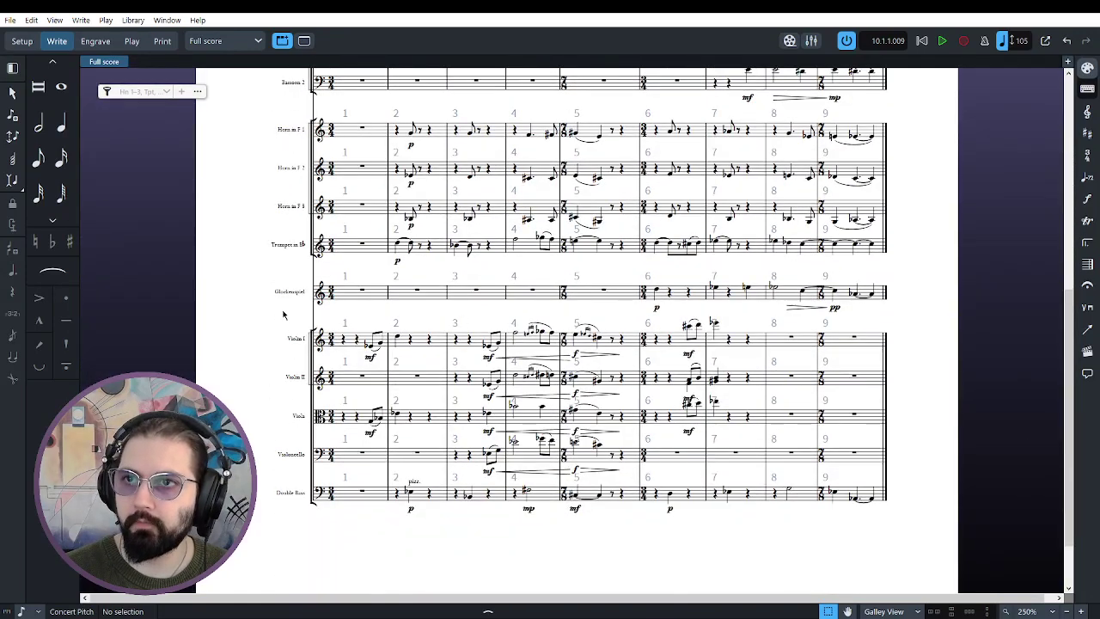
click(398, 340)
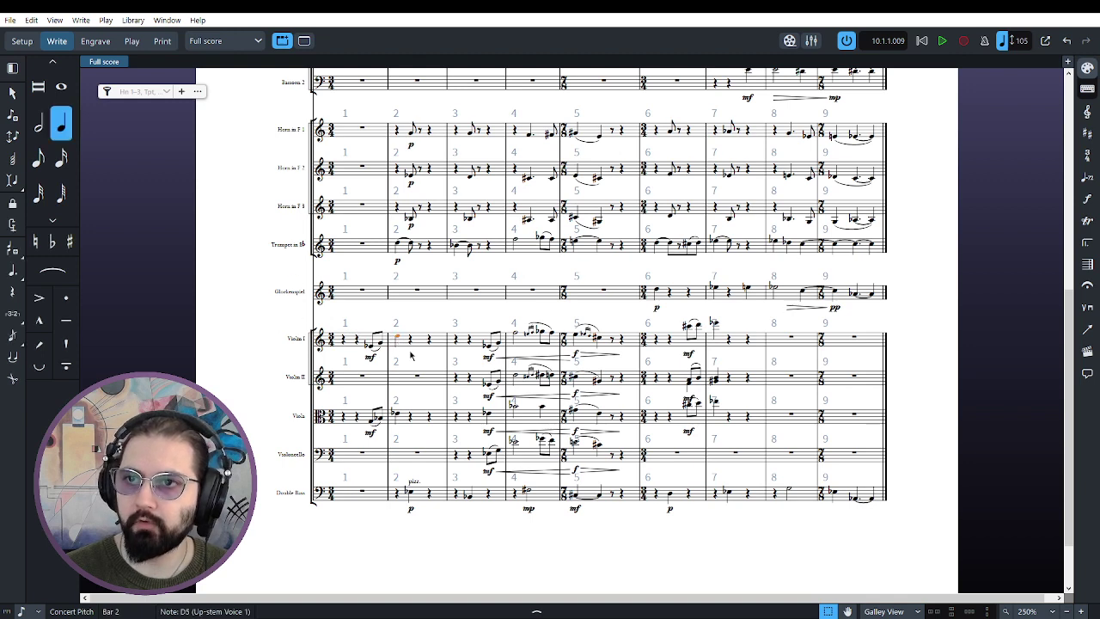
key(Escape)
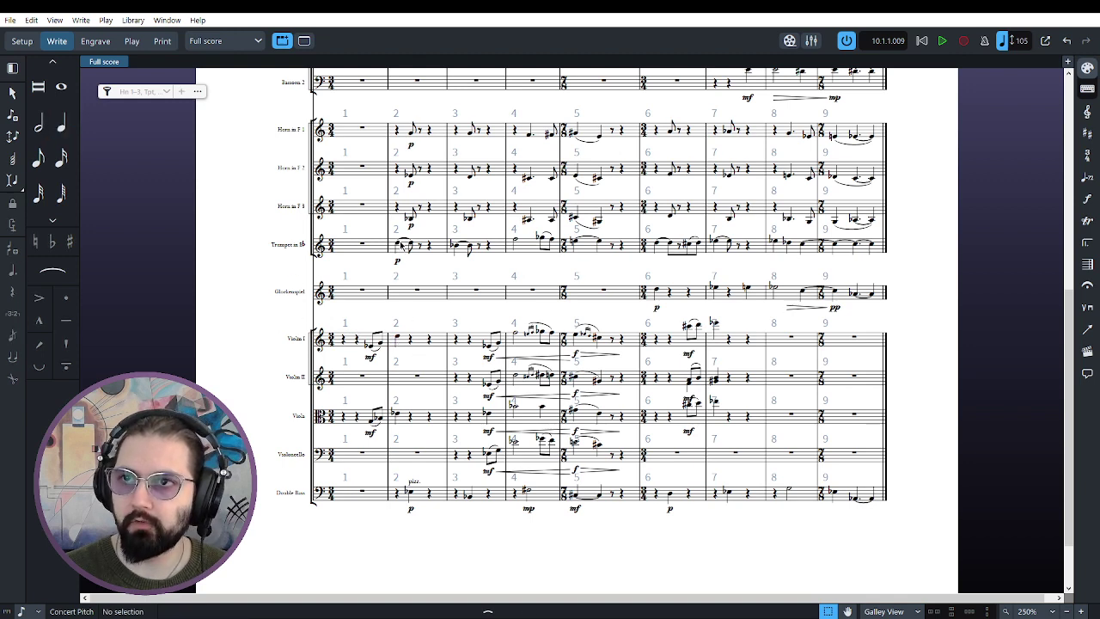
click(398, 246)
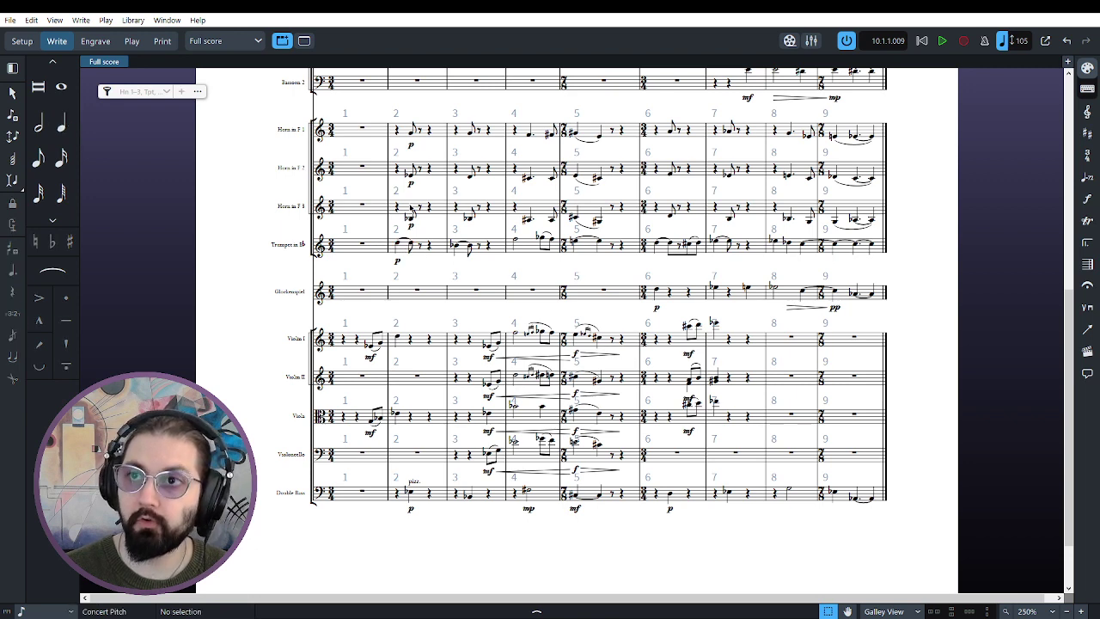
drag(402, 120, 423, 255)
key(Escape)
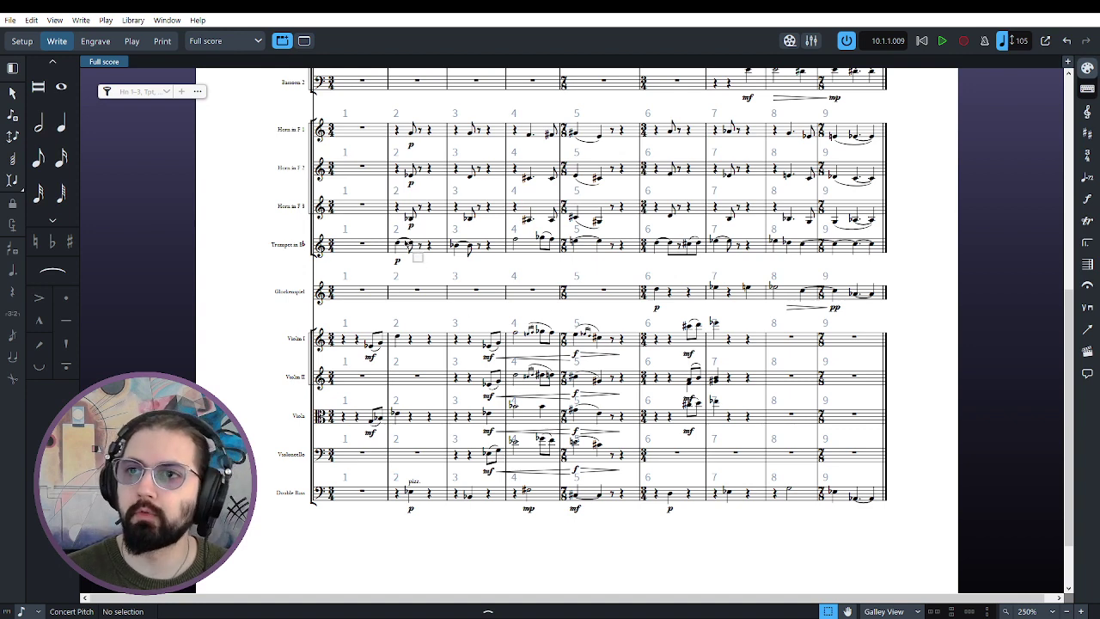
Select bars 1–2 from Trumpet down to Viola and play them back
click(400, 245)
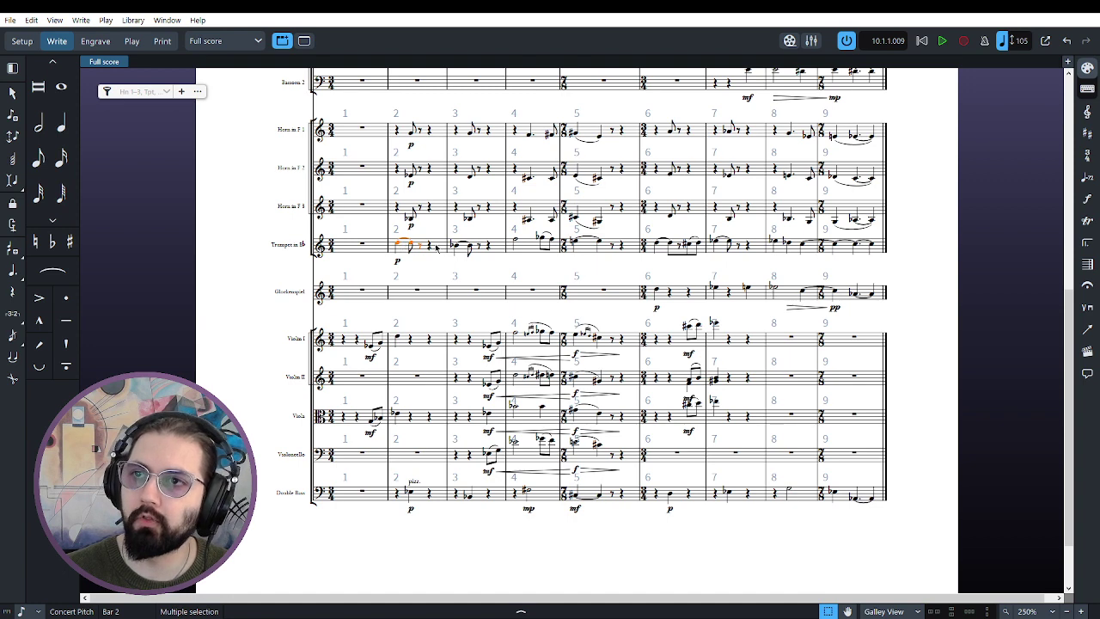
key(Escape)
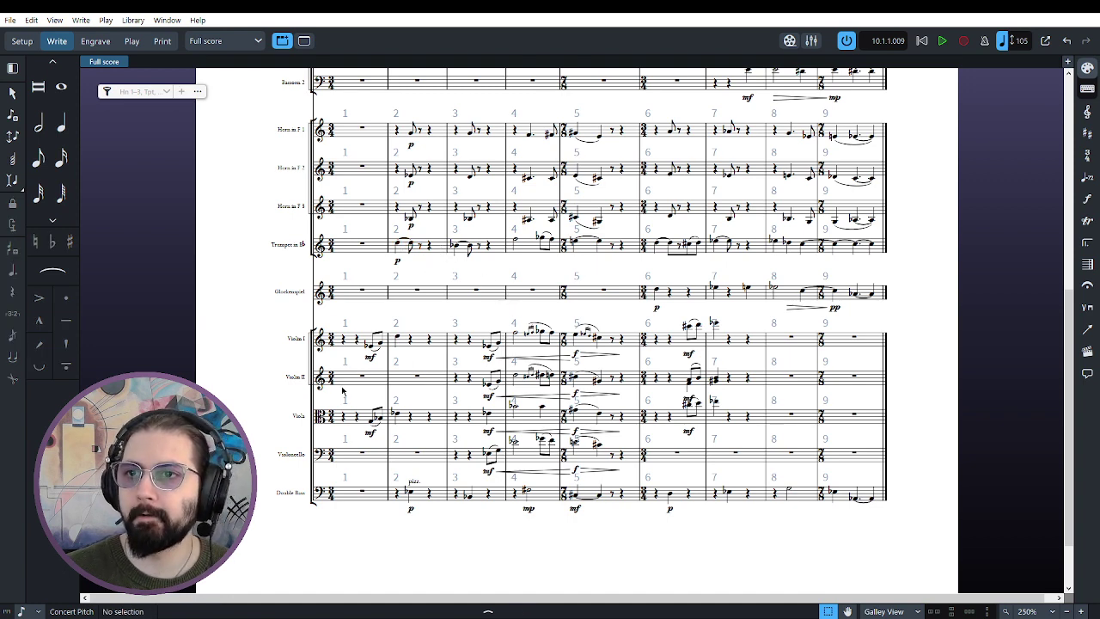
drag(266, 239, 448, 439)
key(space)
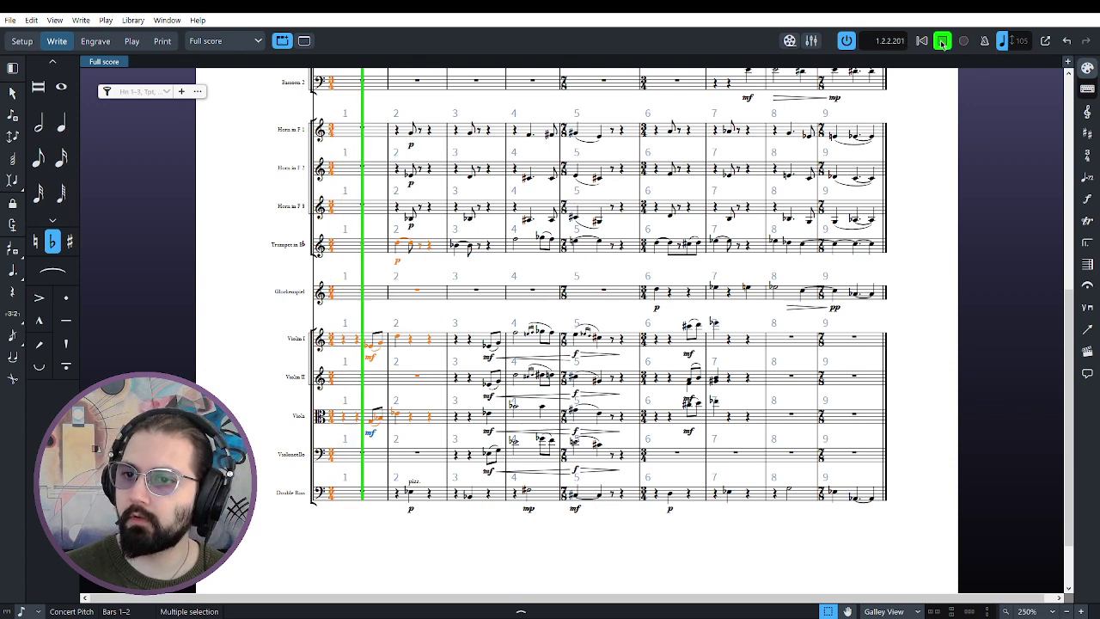
Stop playback, then play and stop bars 1–2 of the upper strings
click(942, 43)
click(427, 260)
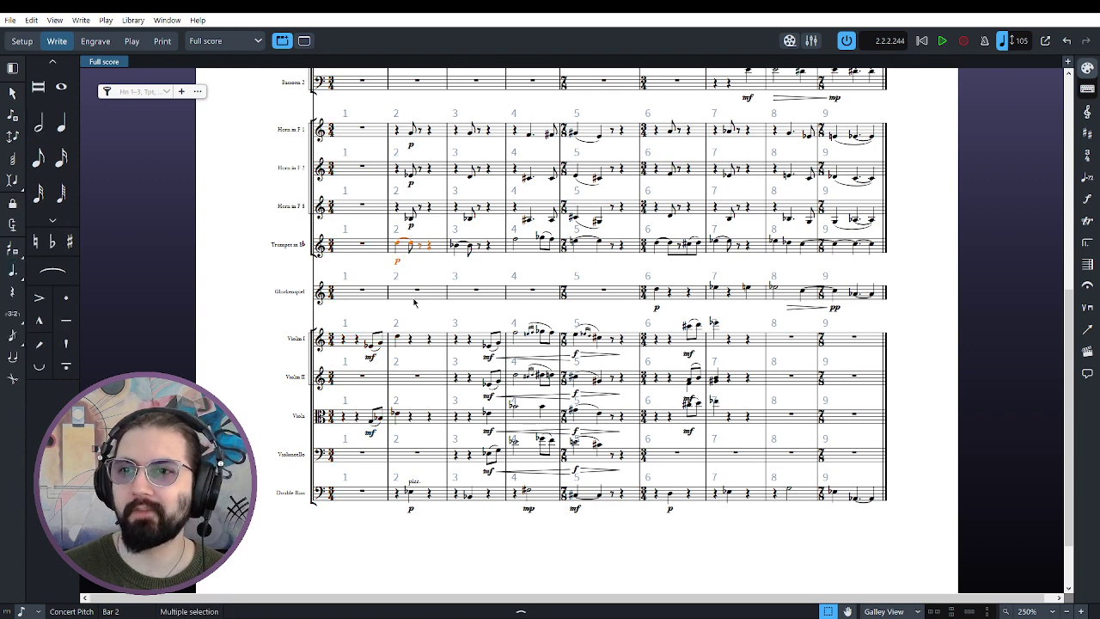
click(416, 291)
drag(280, 319, 436, 439)
key(space)
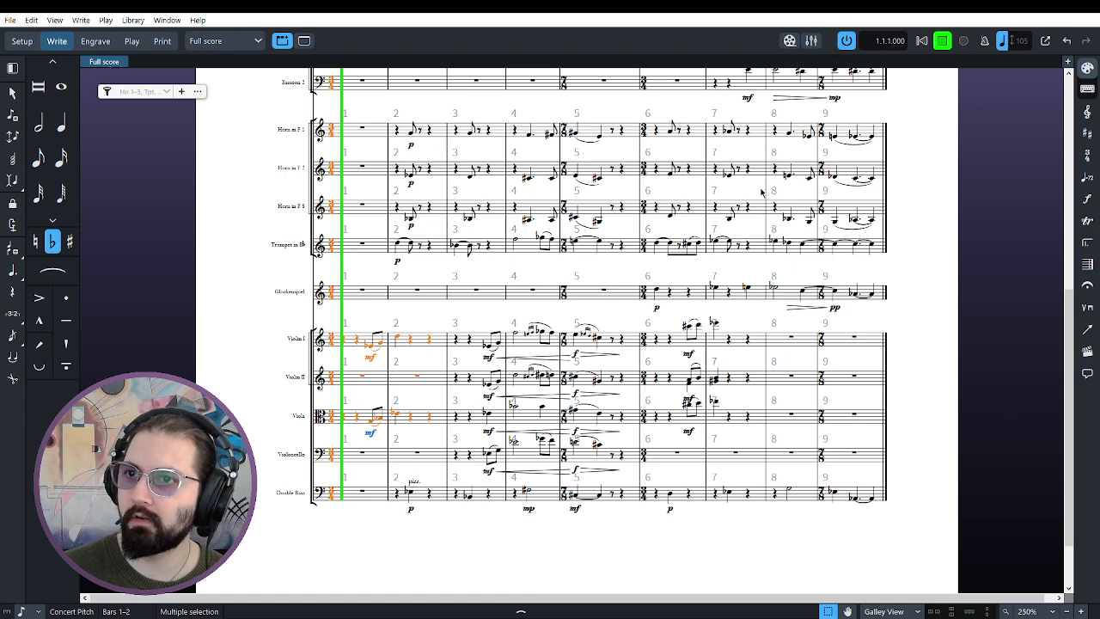
click(943, 41)
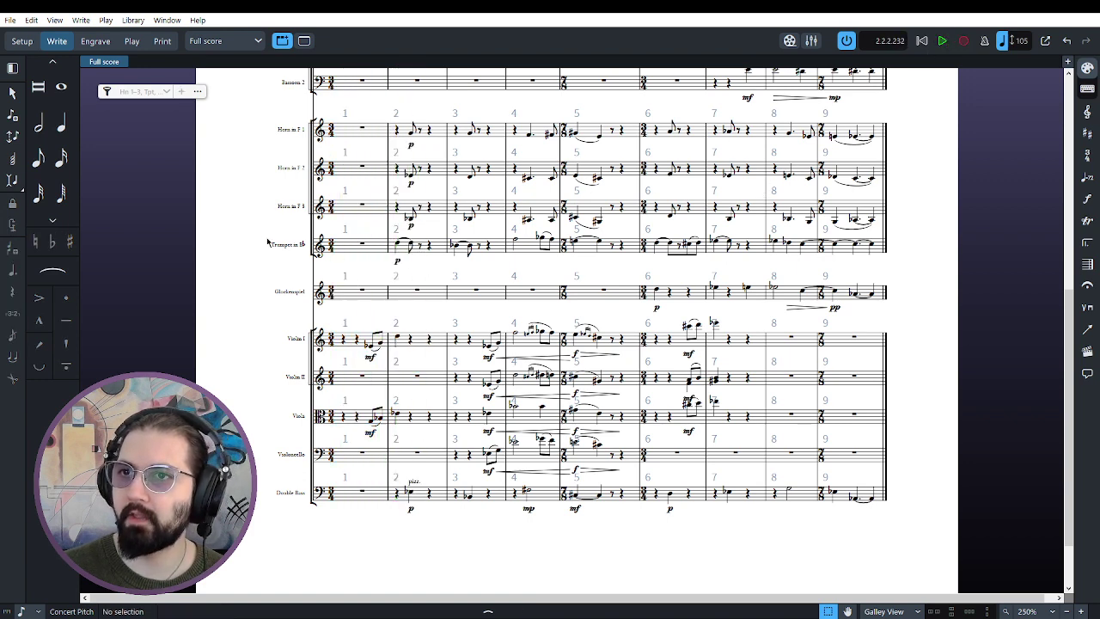
Replay bars 1–2 from Trumpet through Viola, then stop and clear the selection
drag(261, 227, 454, 430)
key(space)
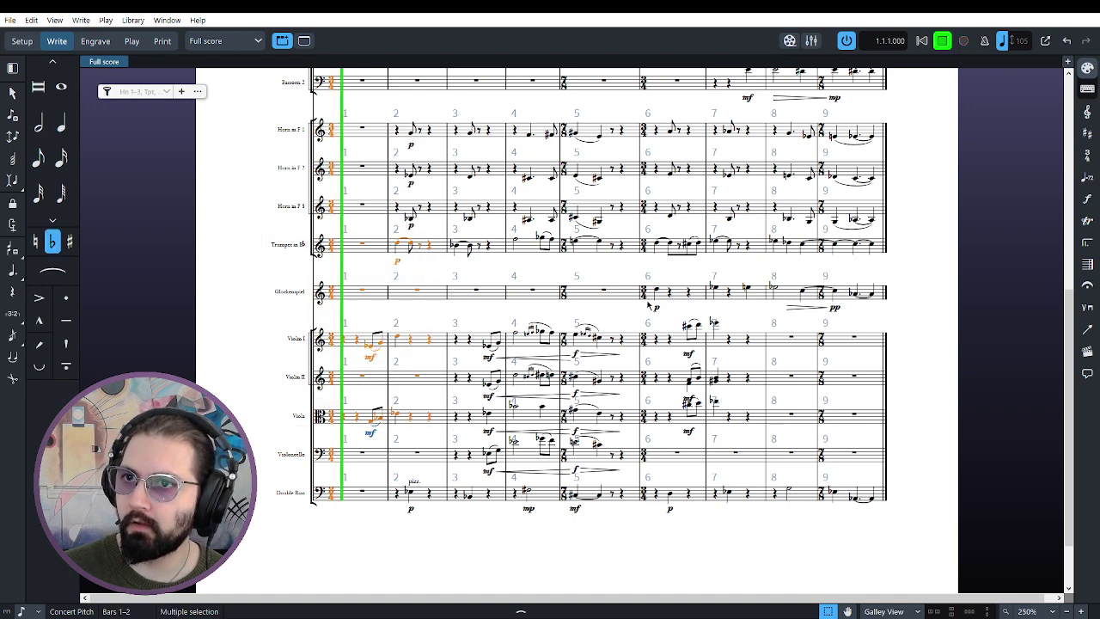
click(943, 43)
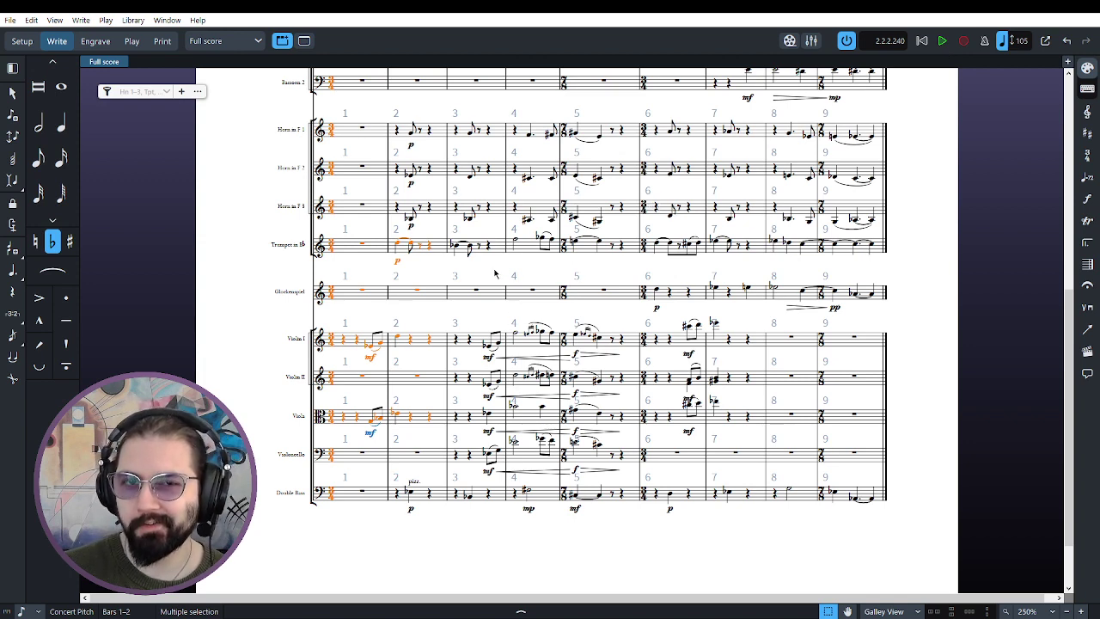
key(Escape)
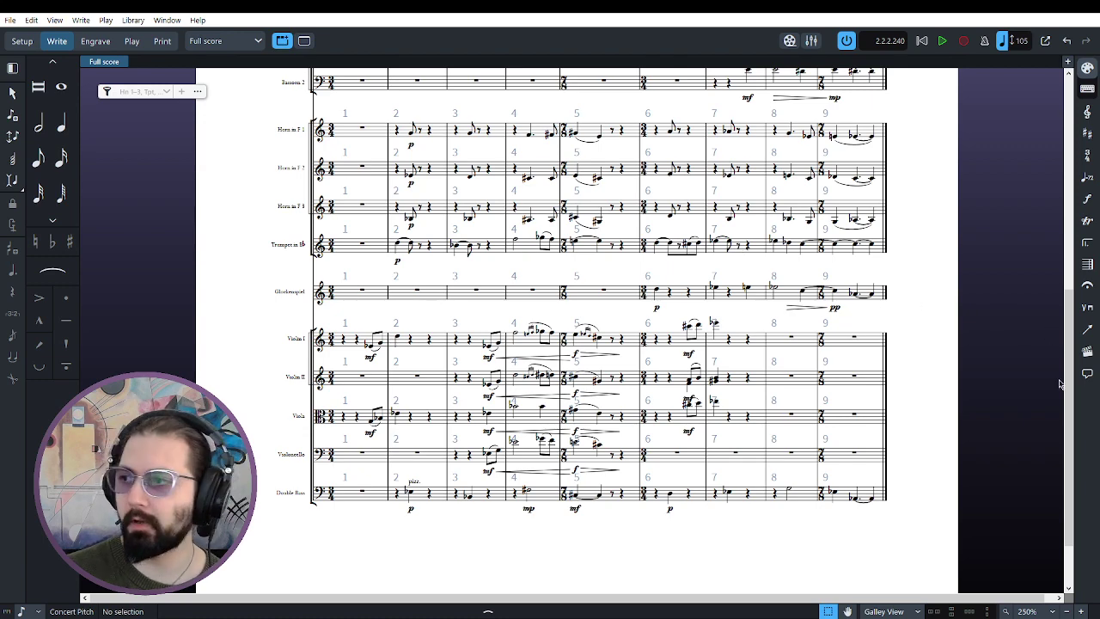
Select the clarinet, horn and trumpet passages across bars 1–9
scroll(1064, 447, up, 2)
scroll(1064, 447, up, 3)
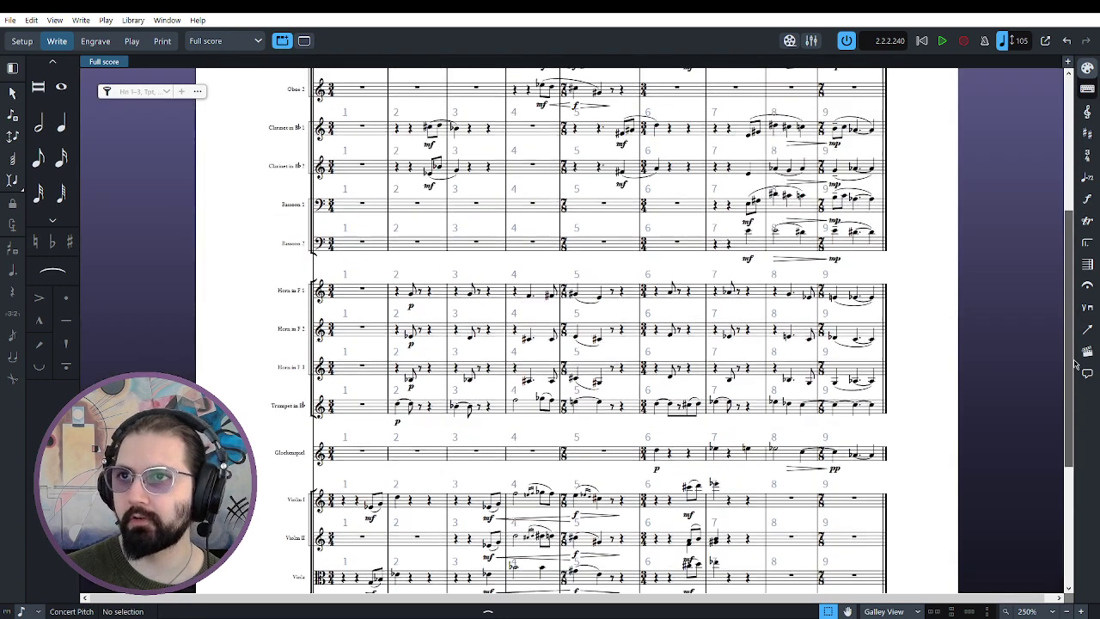
scroll(1064, 430, down, 2)
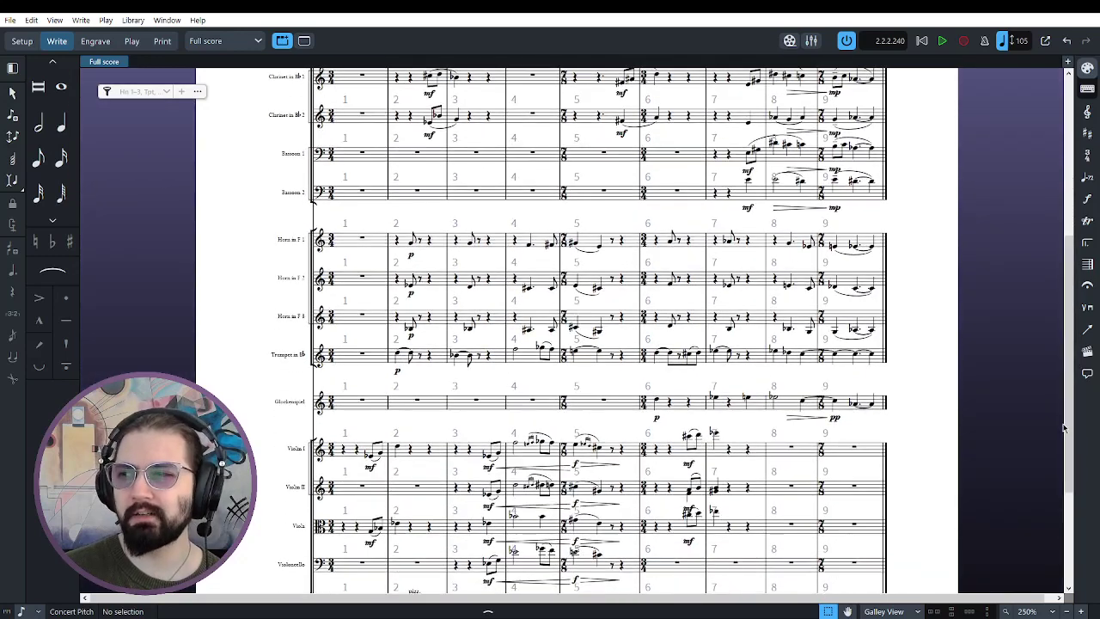
scroll(1064, 430, down, 2)
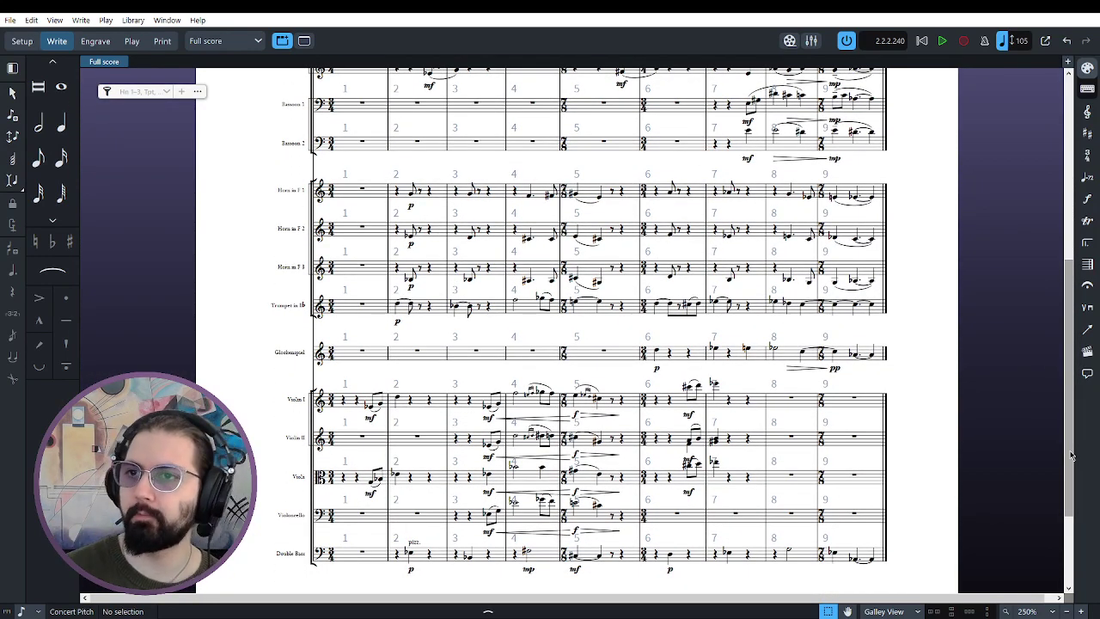
mouse_move(1070, 456)
mouse_down()
mouse_move(1070, 396)
mouse_move(1074, 434)
mouse_up()
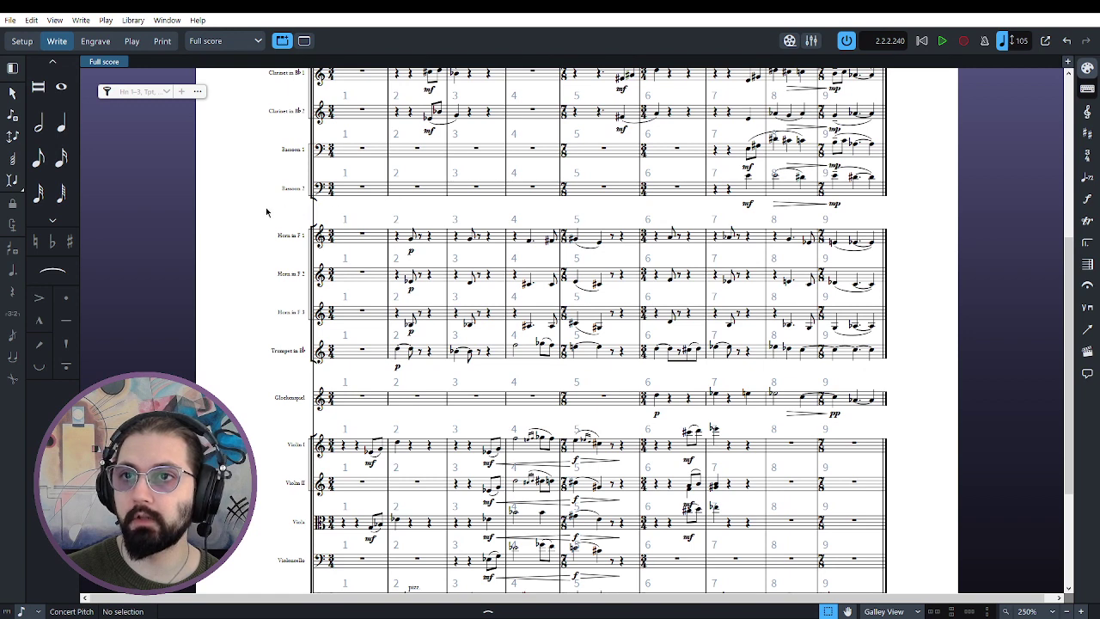
drag(266, 213, 903, 375)
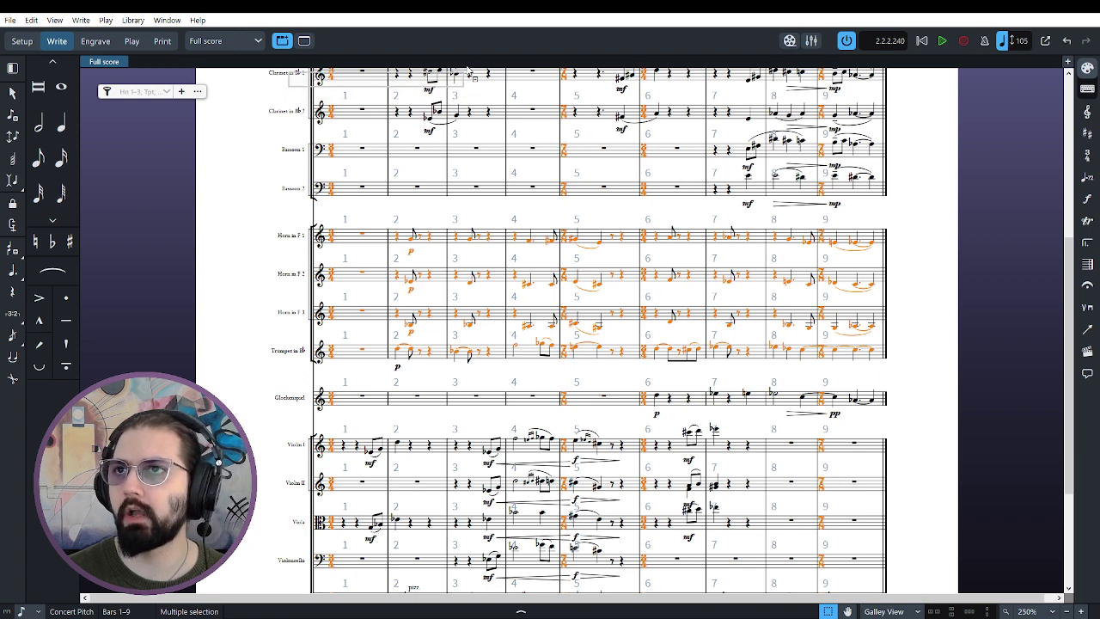
Add Violin I bars 1–2, filter to the selected staves and zoom to 300%
drag(285, 420, 456, 455)
click(181, 92)
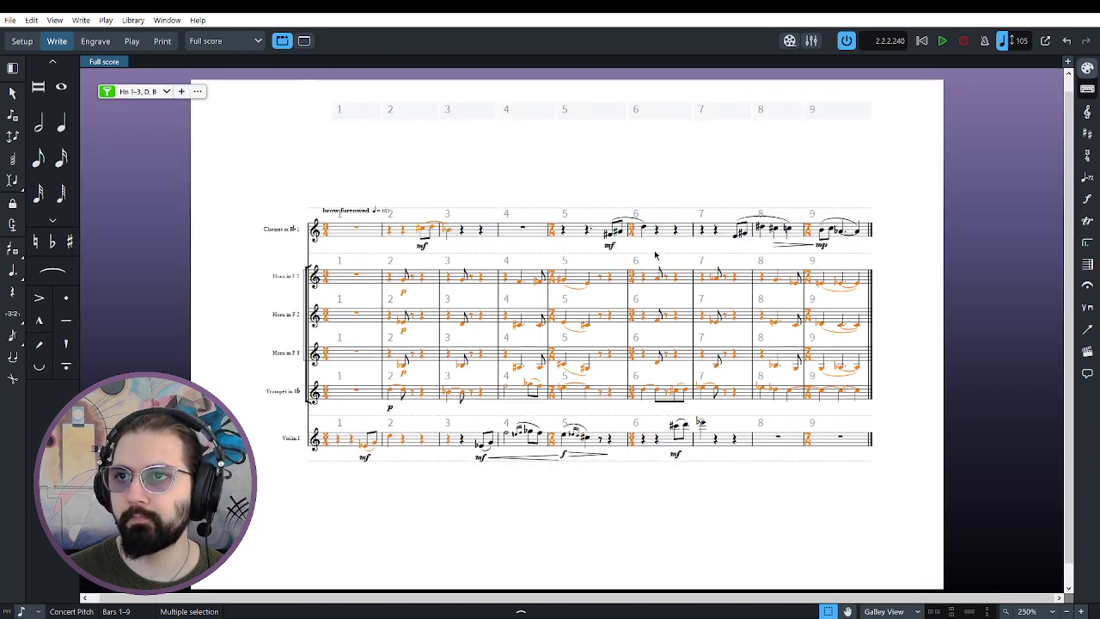
click(1082, 611)
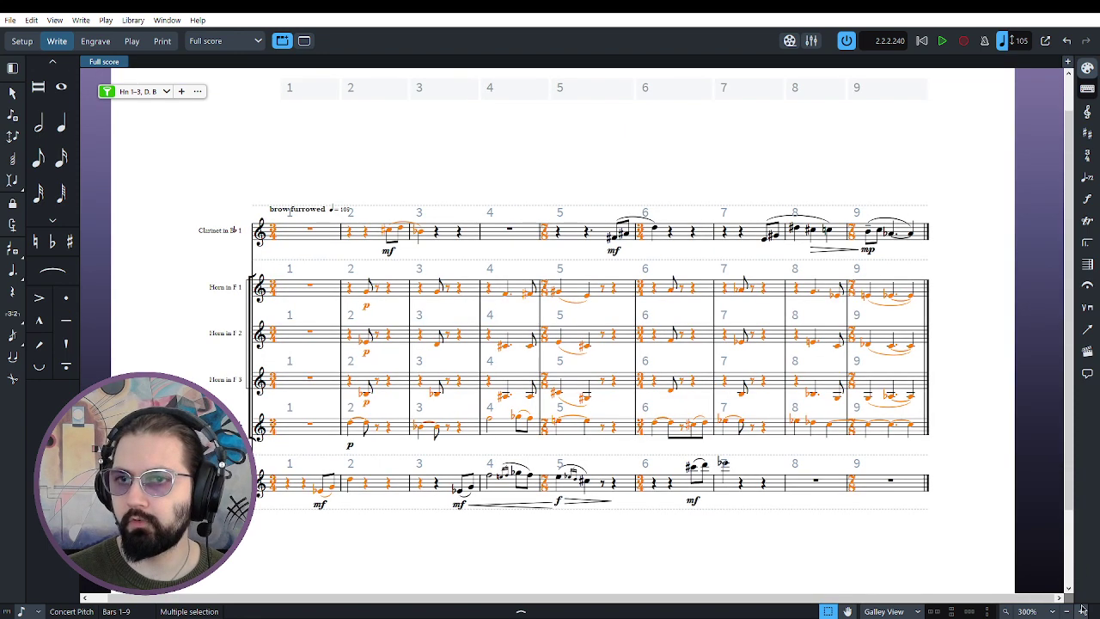
click(960, 536)
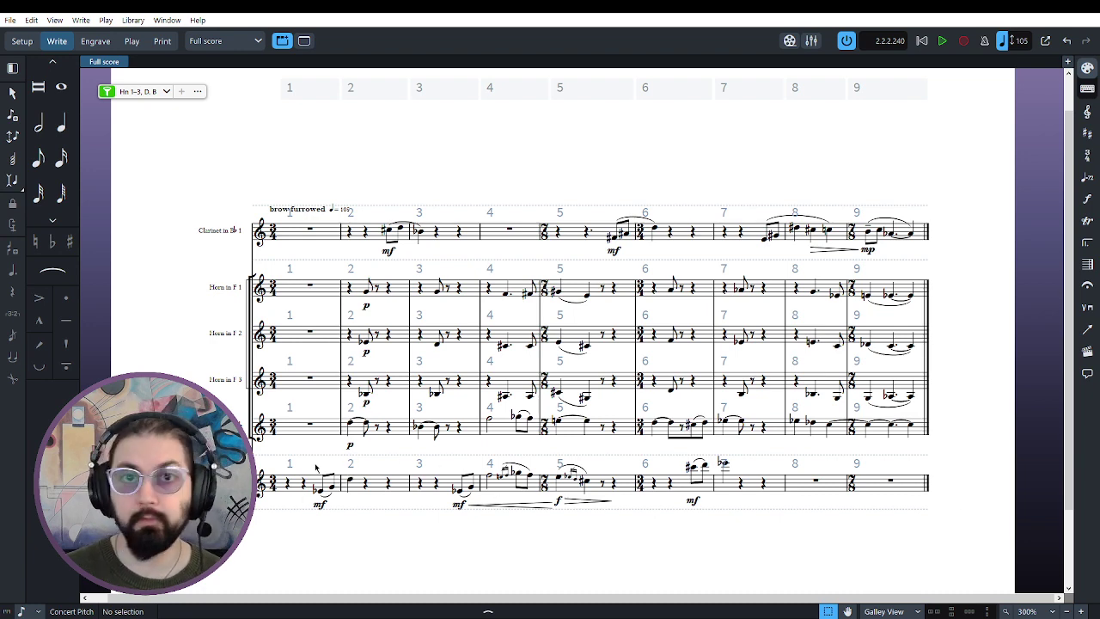
Inspect the Violin I, horn and clarinet phrases in bars 1–5 by selecting each in turn
drag(275, 463, 375, 528)
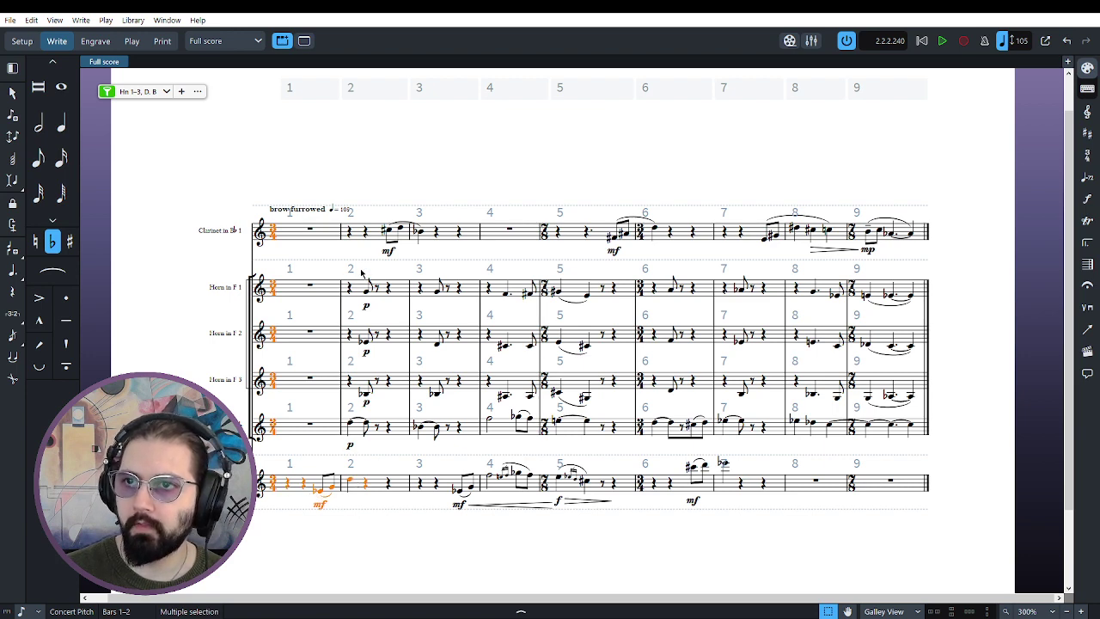
key(Escape)
drag(378, 447, 353, 272)
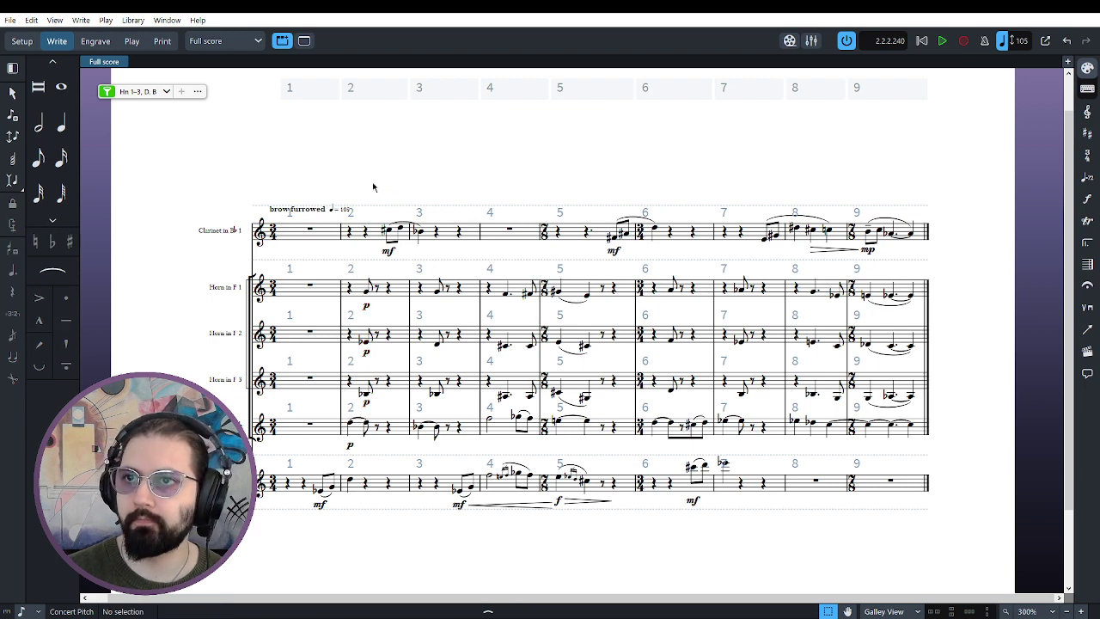
drag(373, 181, 456, 458)
key(Escape)
key(Escape)
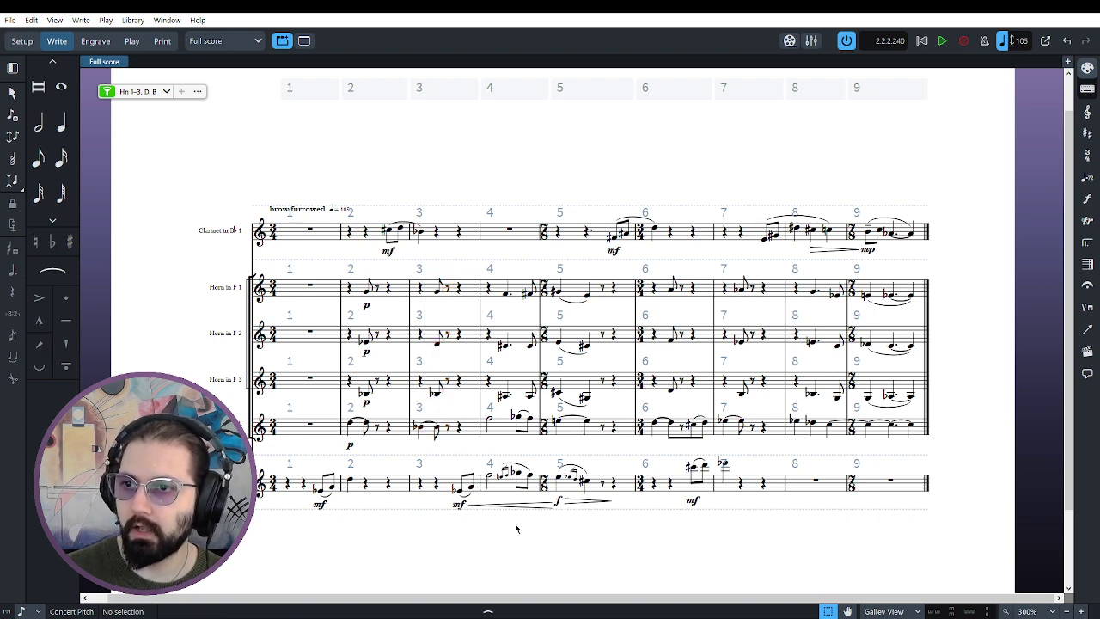
drag(516, 528, 459, 455)
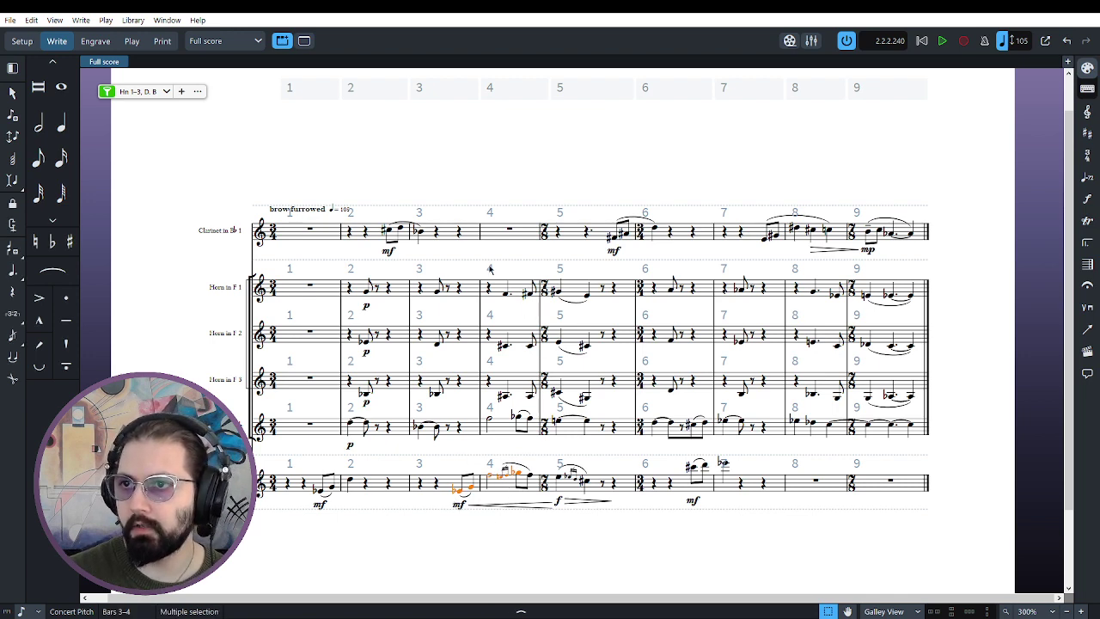
drag(610, 262, 482, 411)
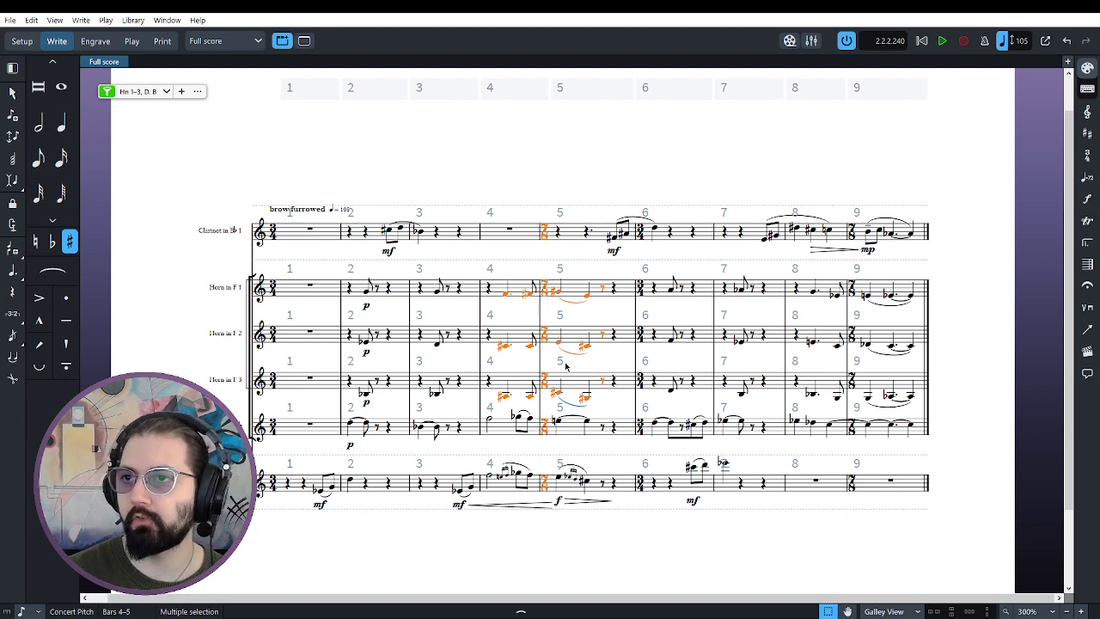
key(Escape)
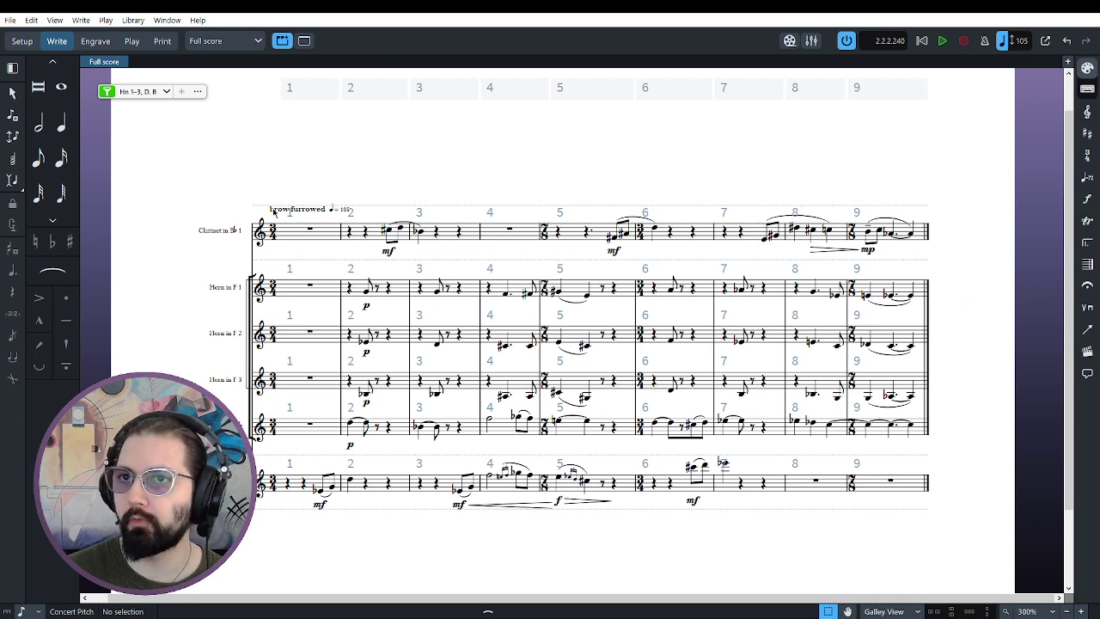
drag(253, 176, 485, 524)
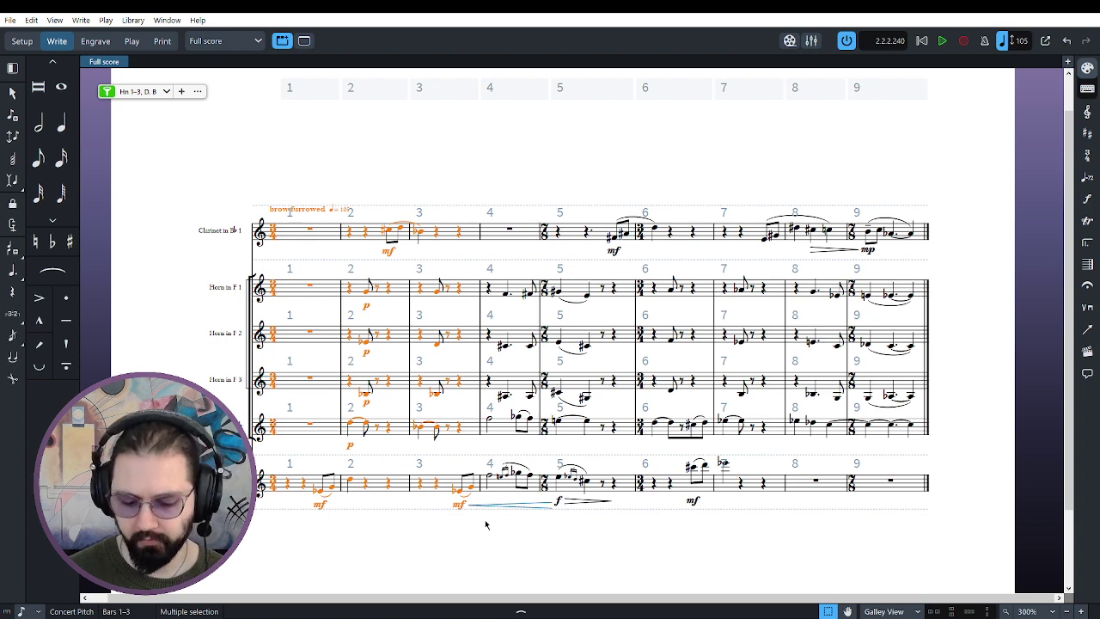
key(p)
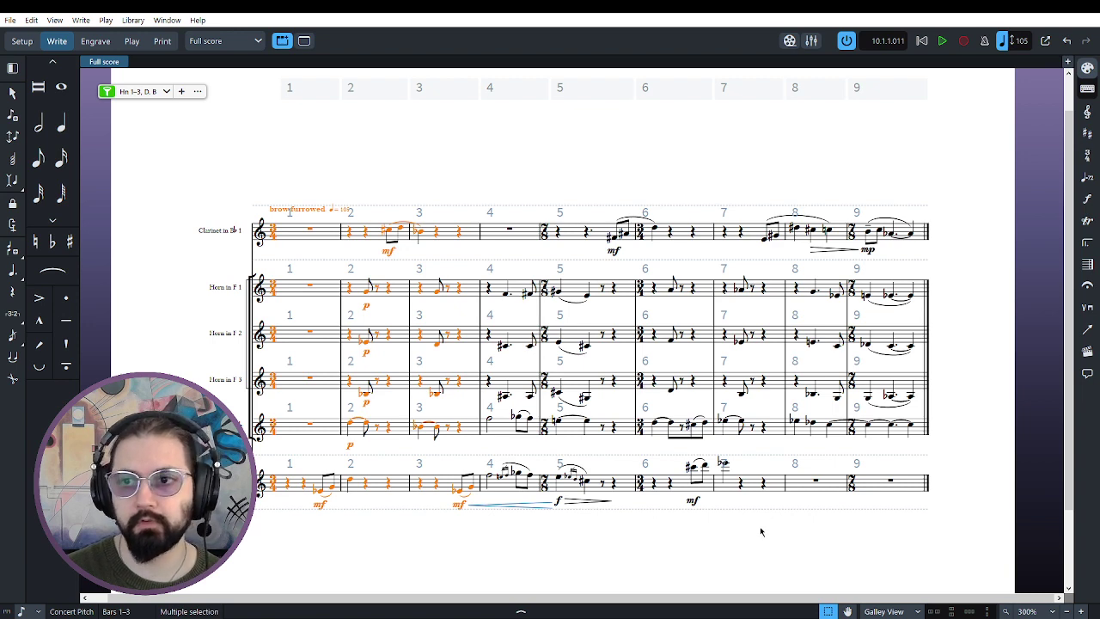
key(Escape)
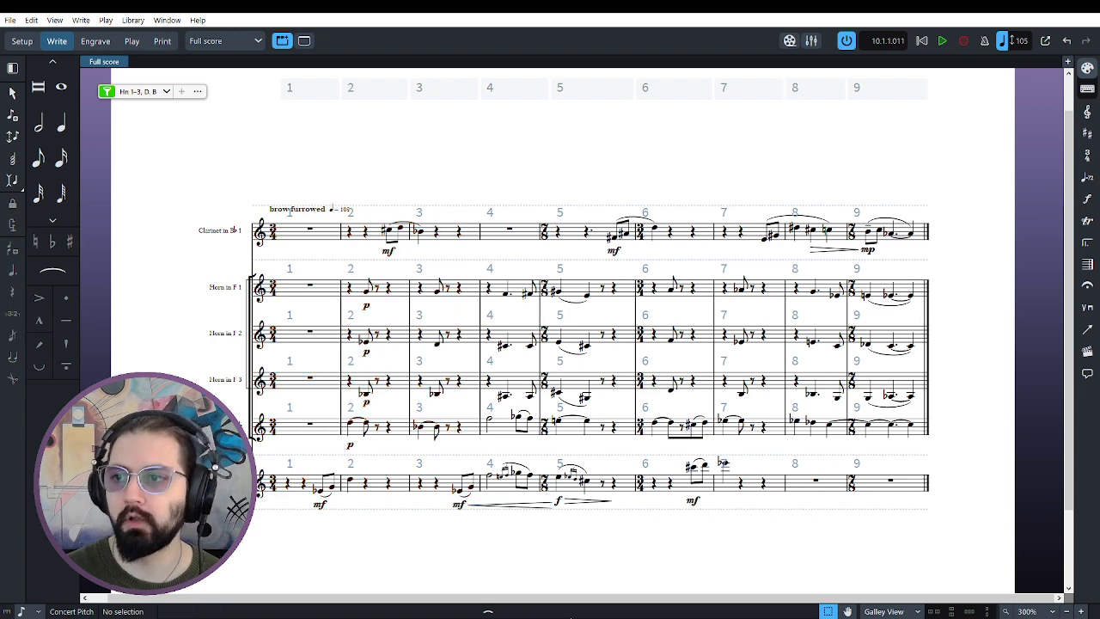
drag(765, 541, 675, 454)
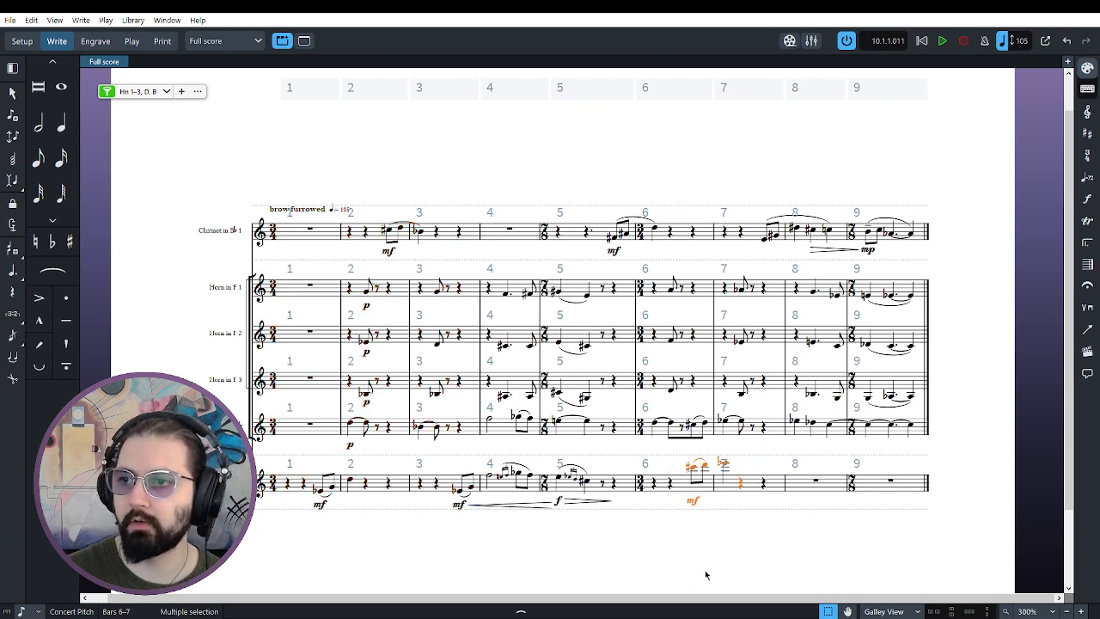
key(Escape)
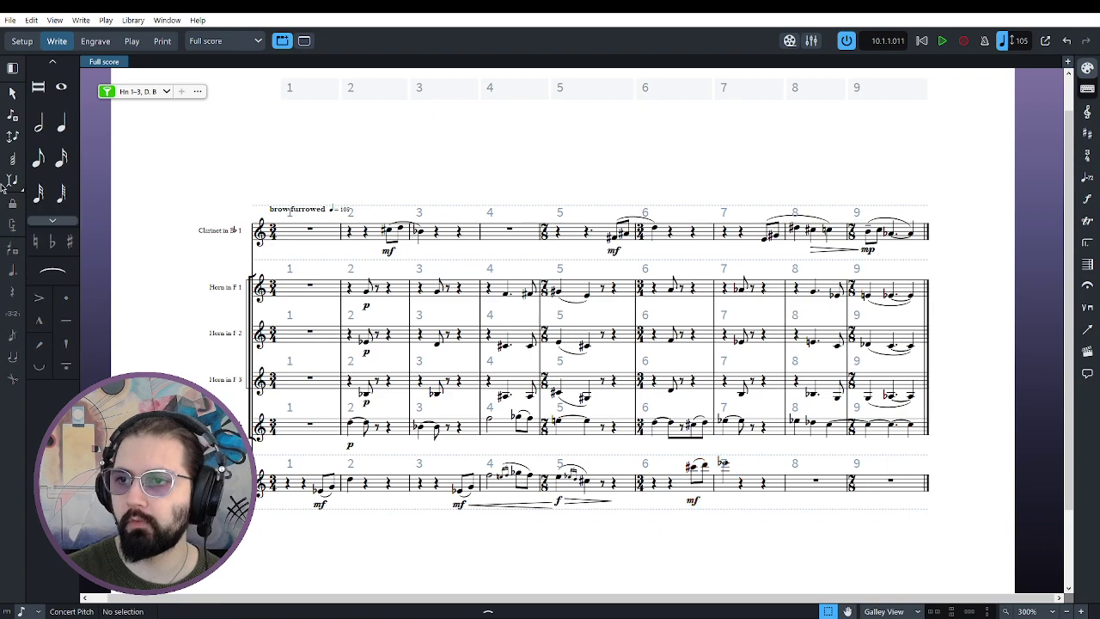
click(105, 97)
scroll(1076, 440, down, 5)
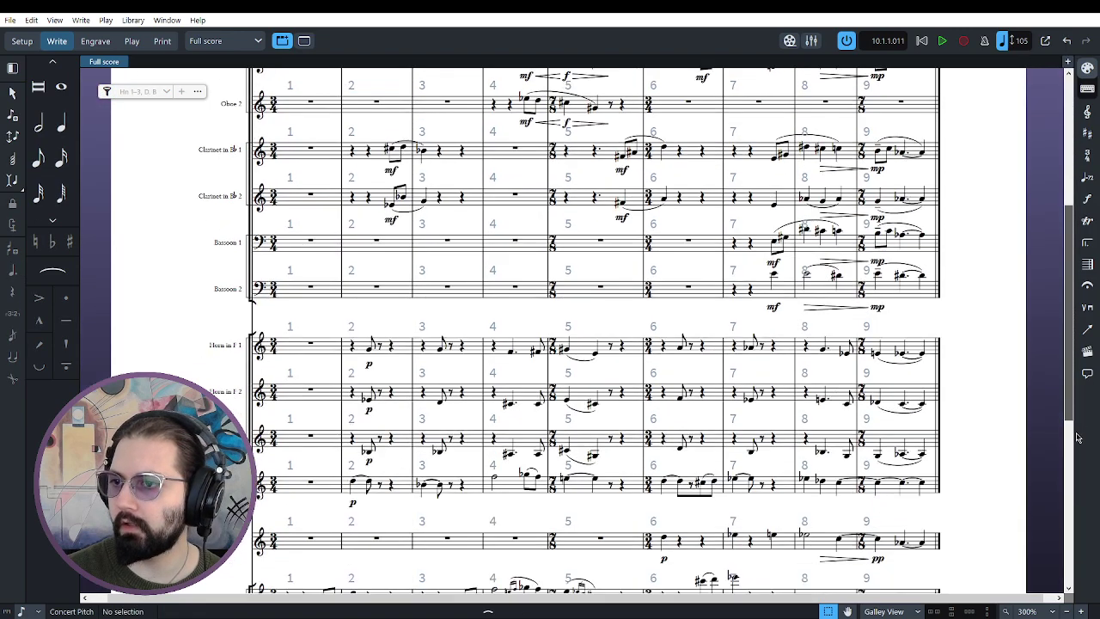
scroll(1076, 440, down, 5)
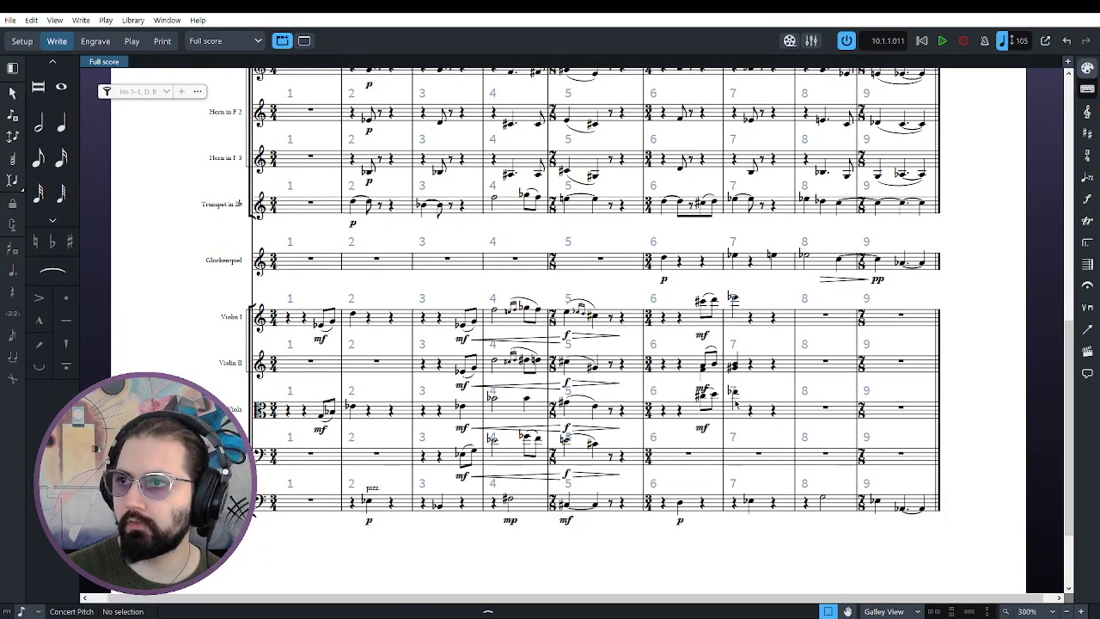
click(701, 397)
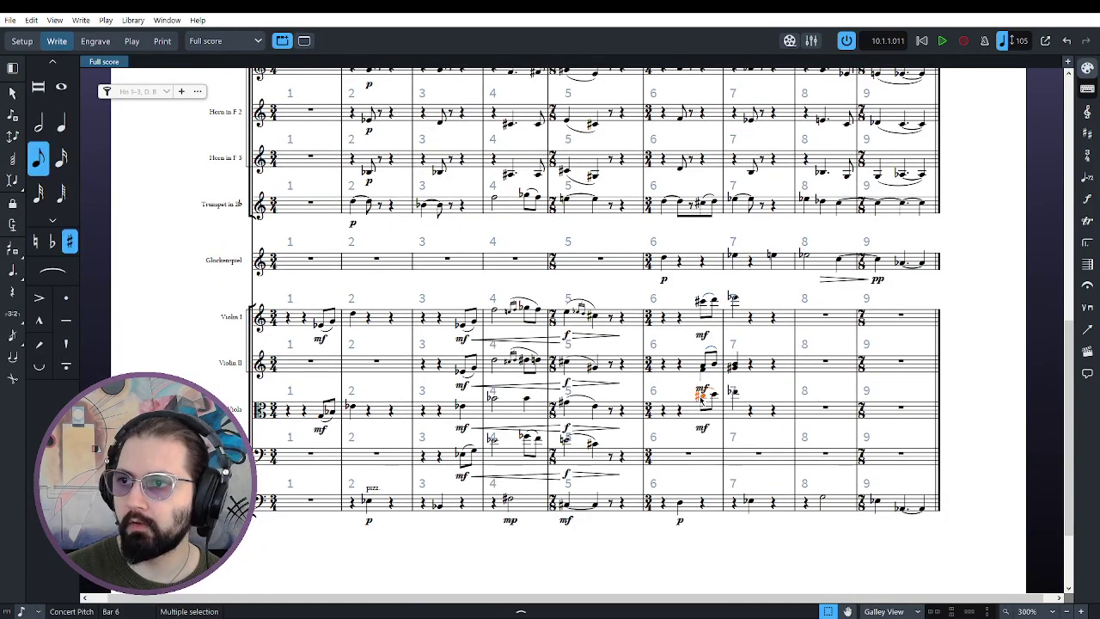
click(733, 392)
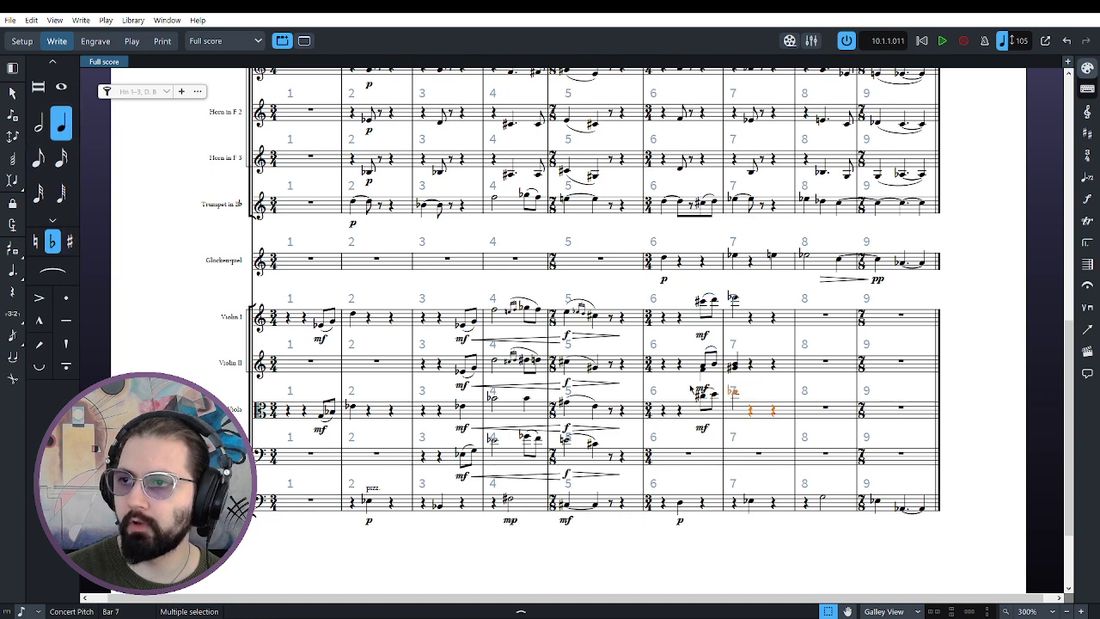
click(782, 433)
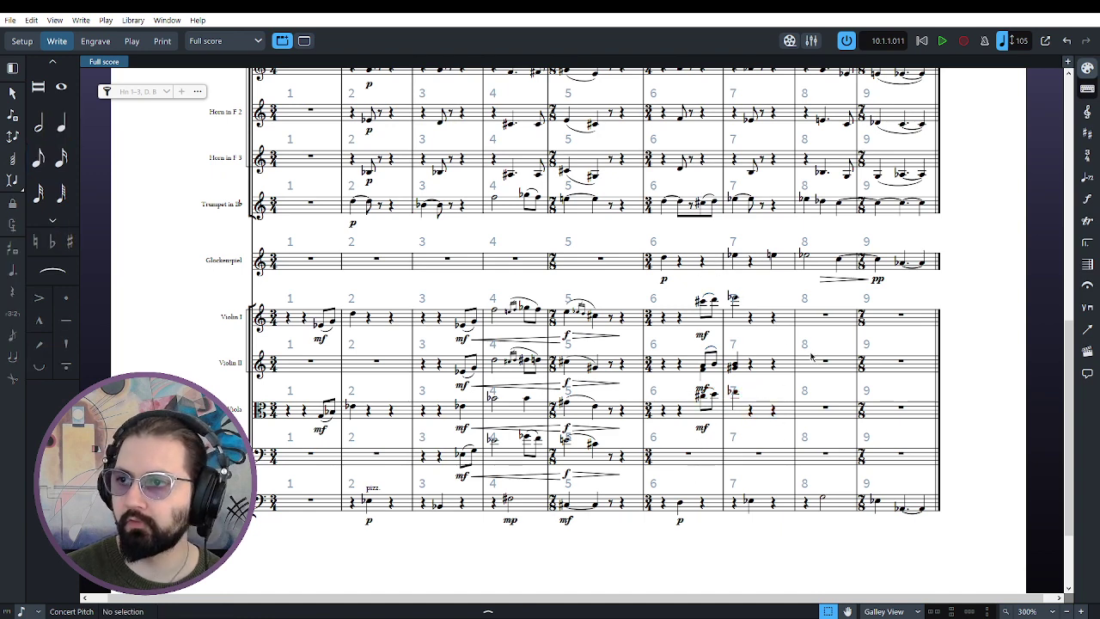
click(733, 298)
click(760, 307)
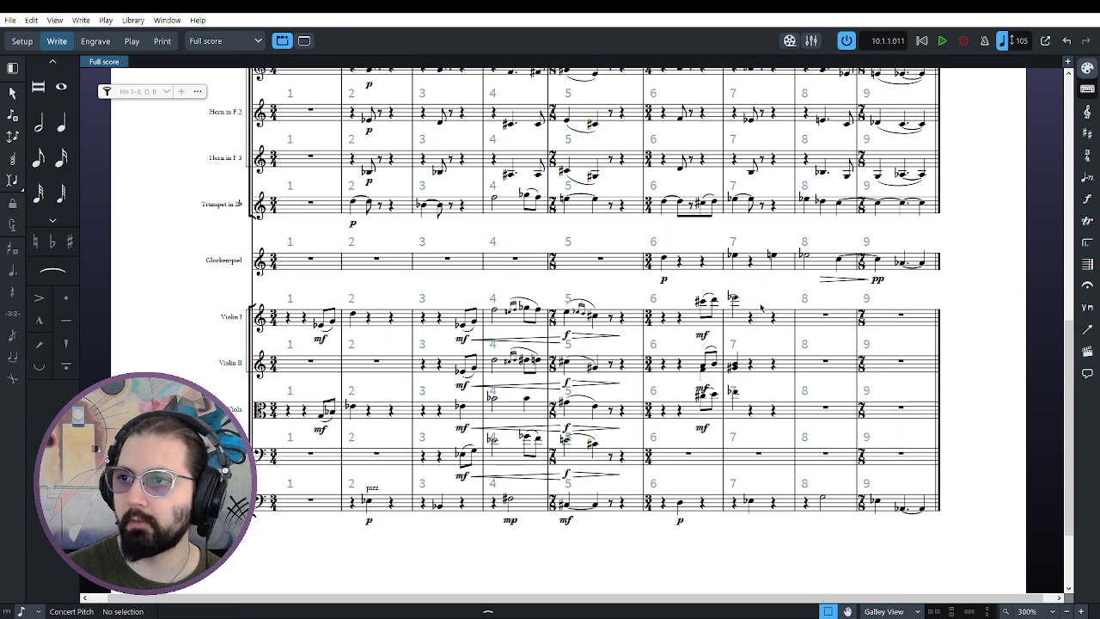
click(109, 92)
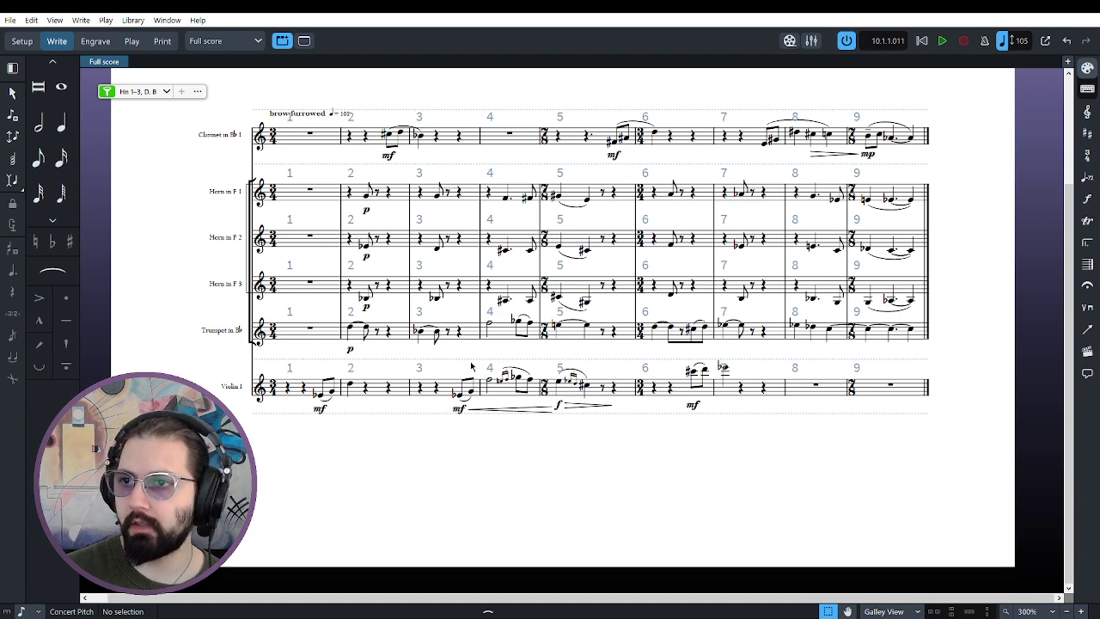
click(557, 328)
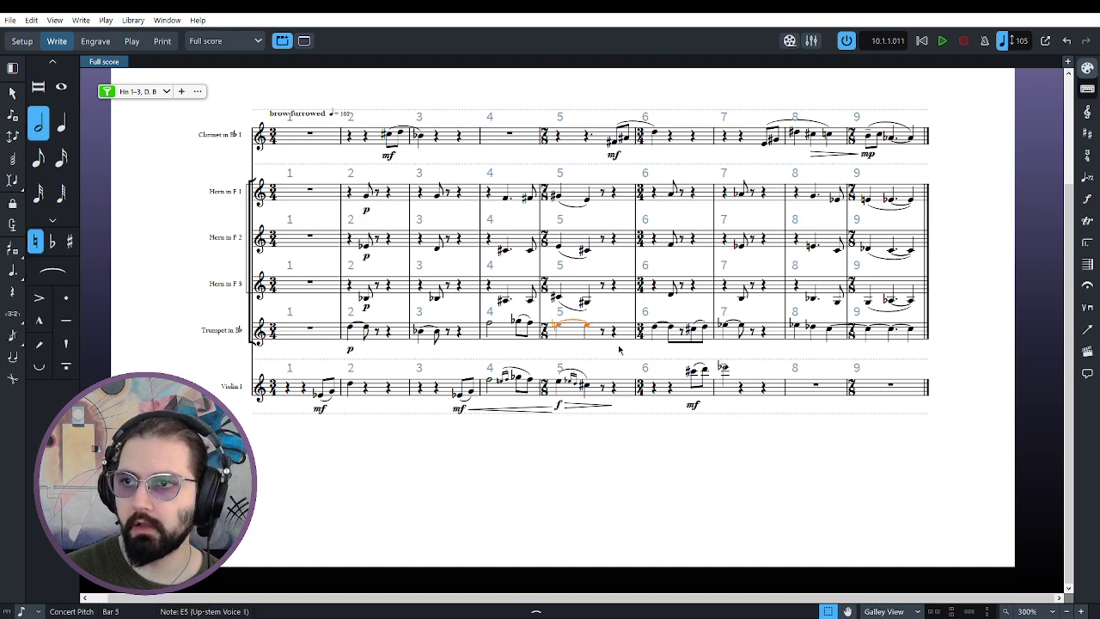
click(597, 405)
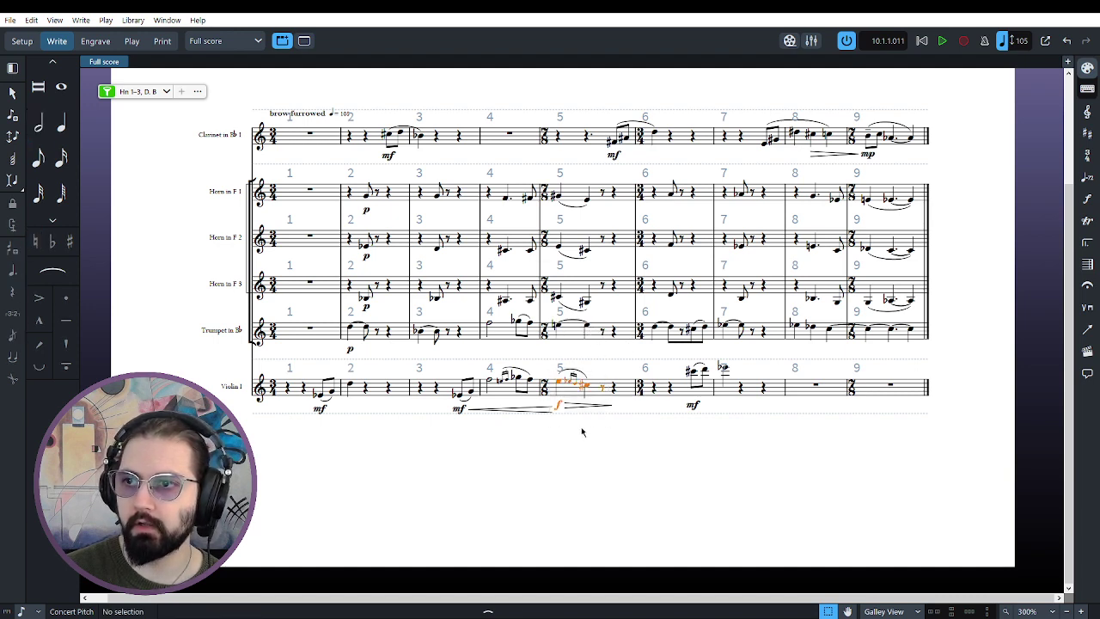
click(601, 443)
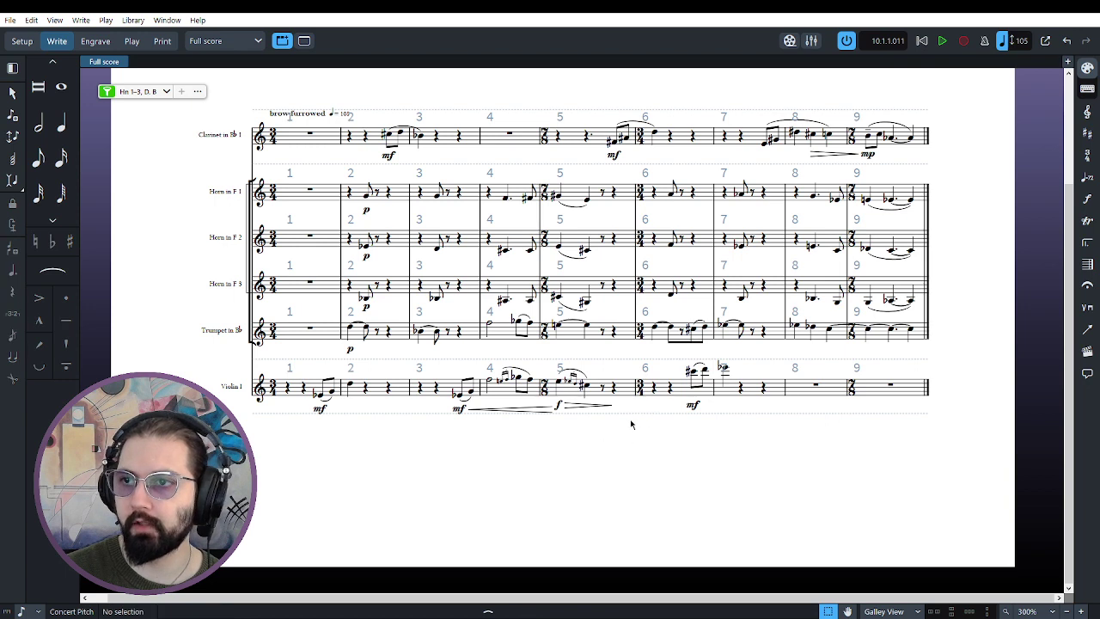
drag(632, 422, 449, 319)
key(p)
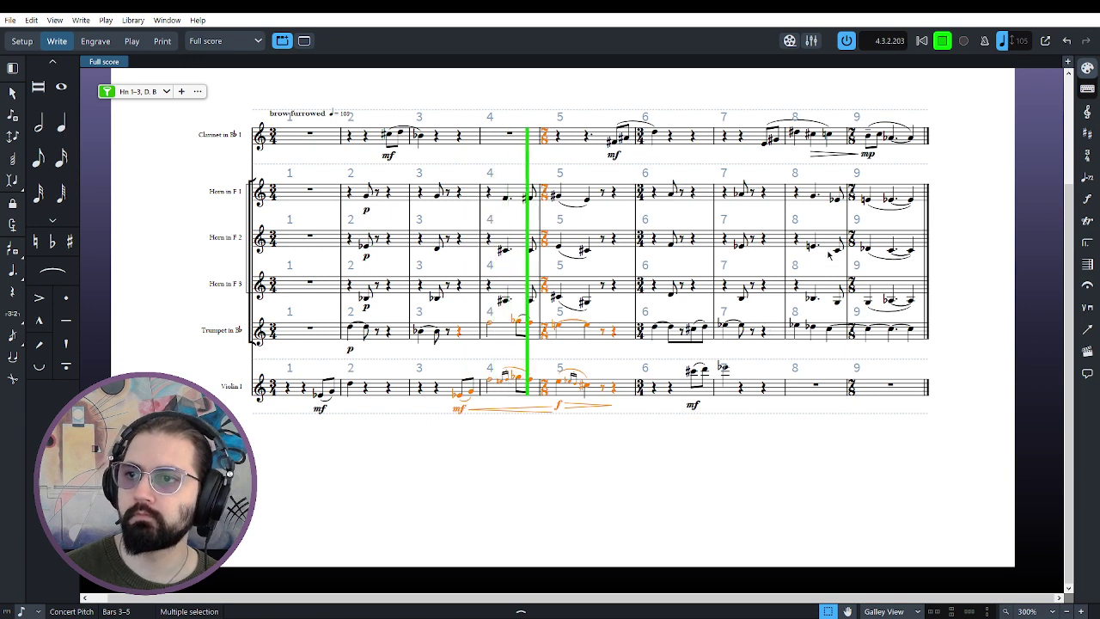
click(943, 42)
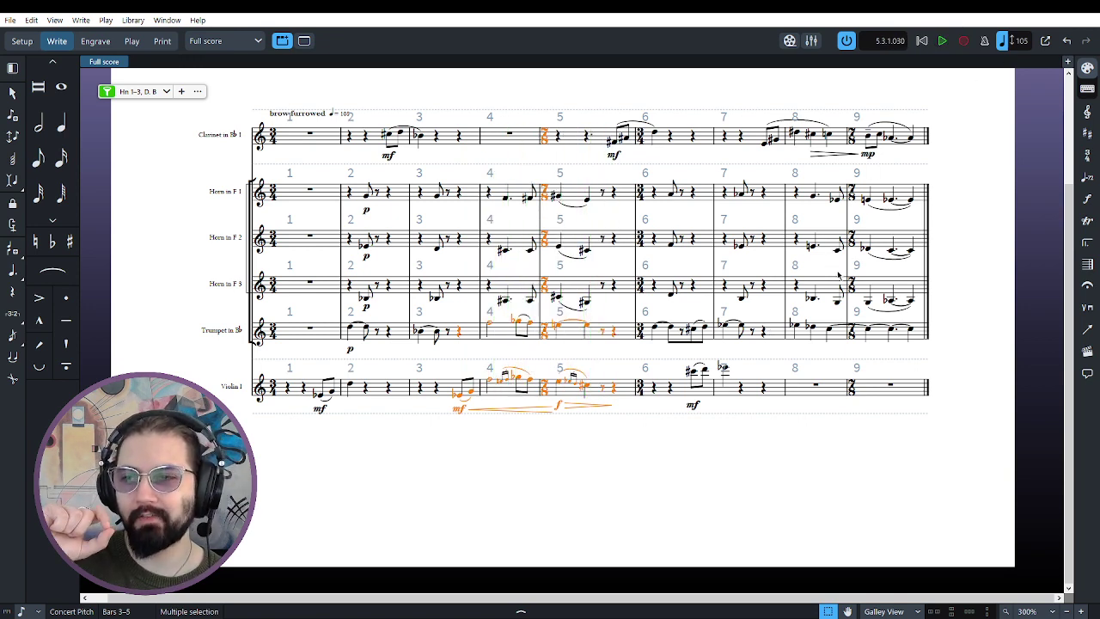
click(562, 327)
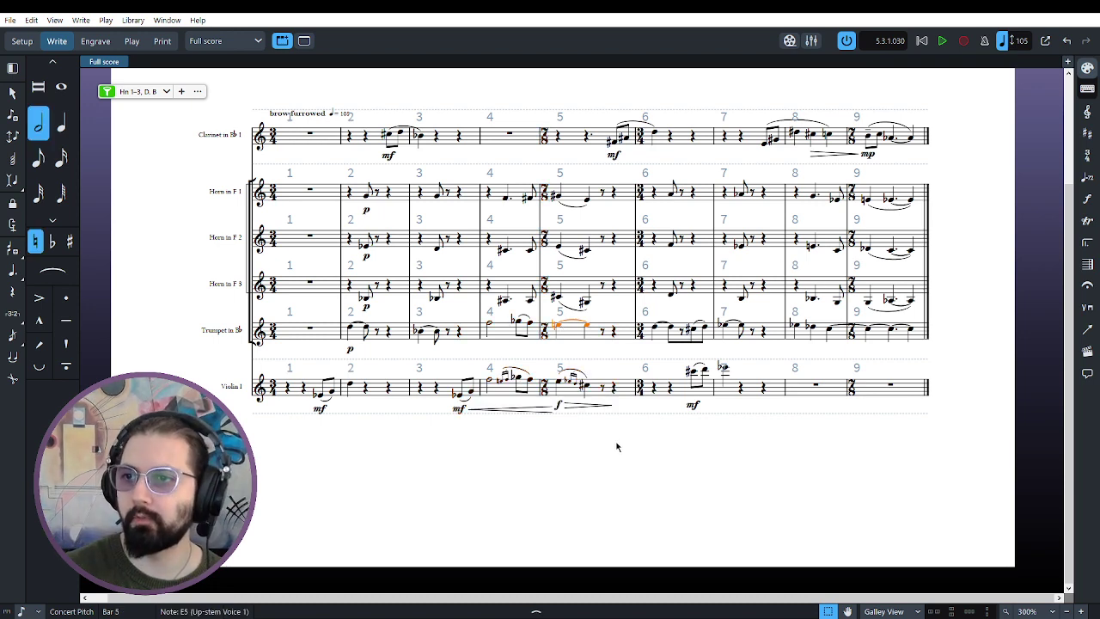
drag(617, 446, 454, 320)
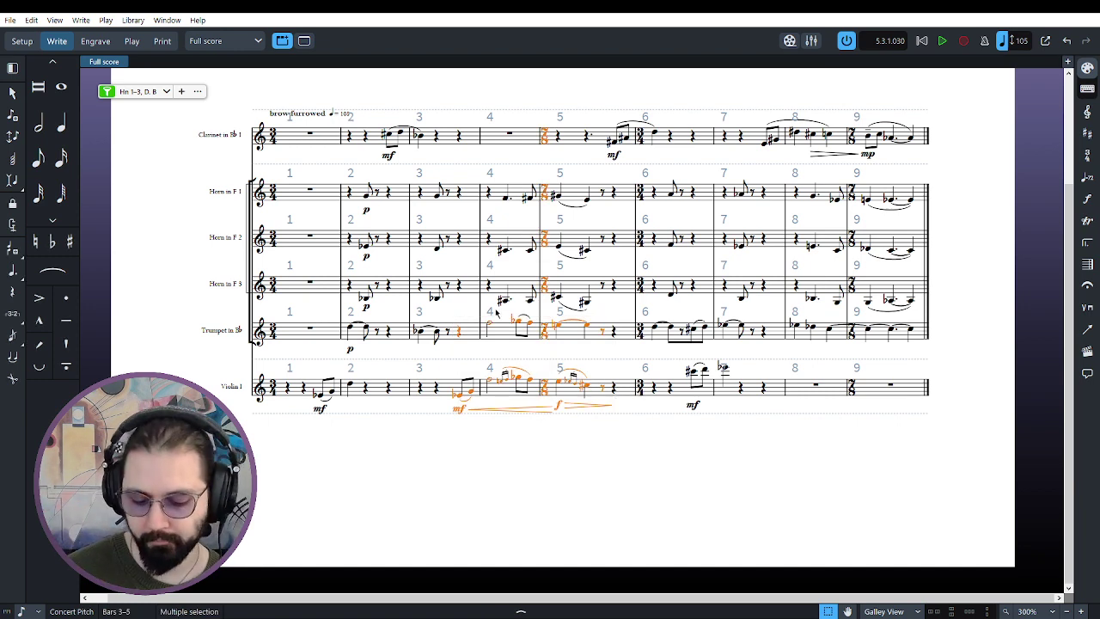
key(space)
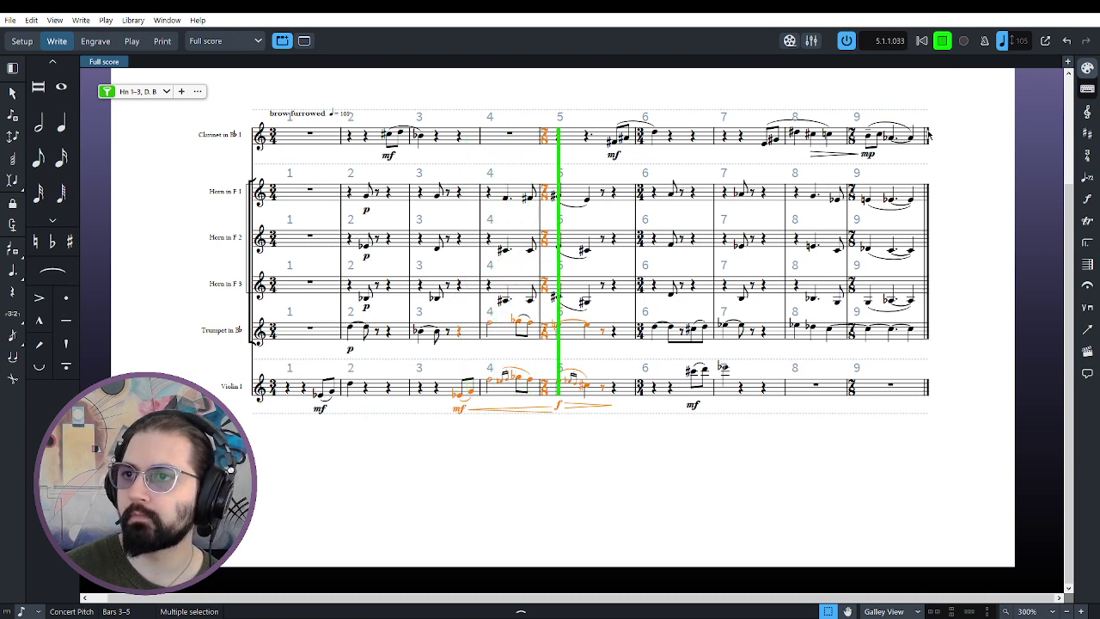
click(942, 41)
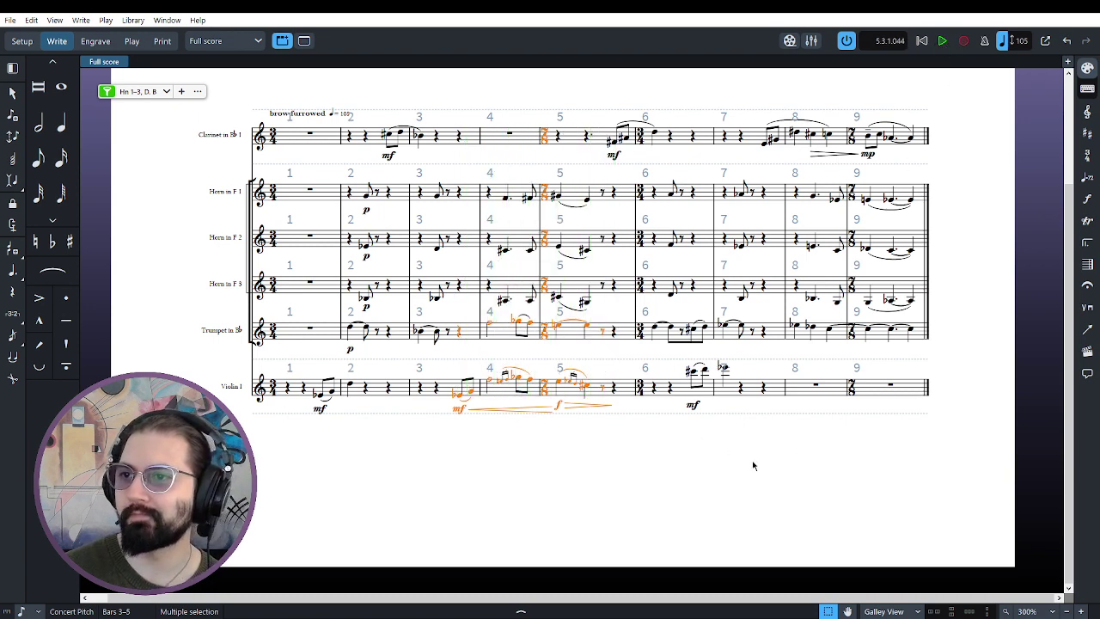
key(Escape)
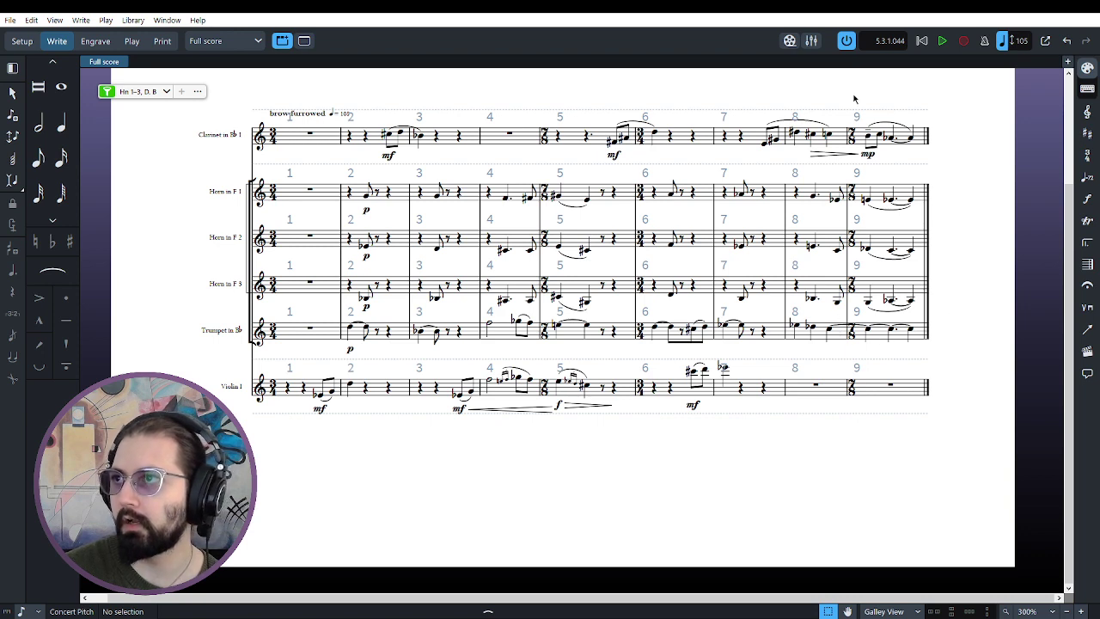
mouse_move(753, 108)
mouse_down()
mouse_move(929, 157)
mouse_move(942, 174)
mouse_up()
drag(951, 350, 782, 318)
key(p)
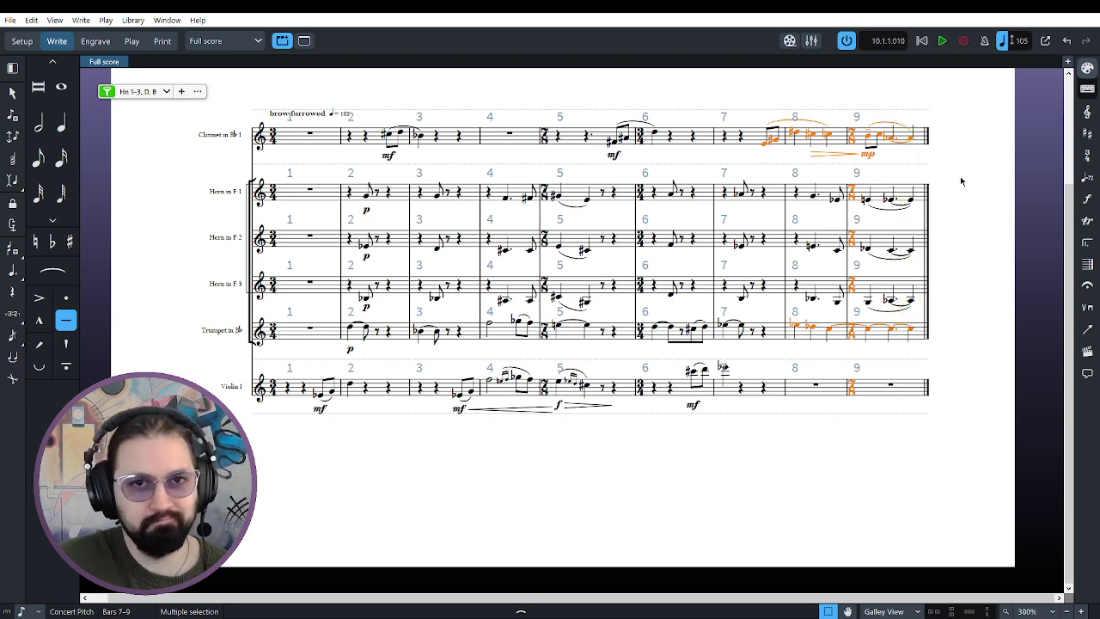
click(936, 468)
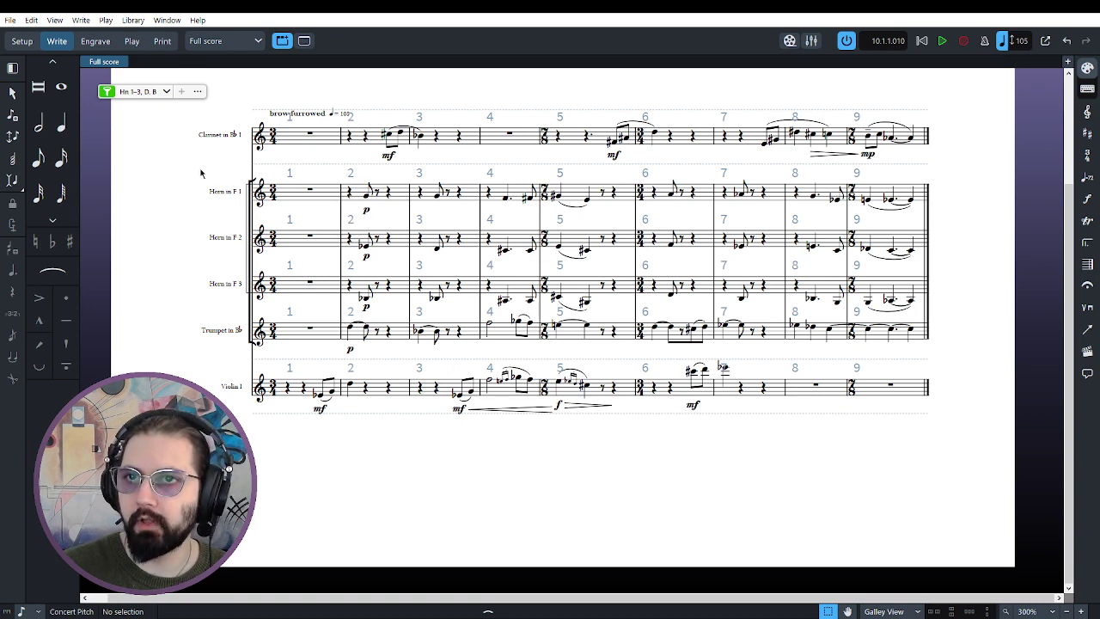
drag(201, 171, 510, 311)
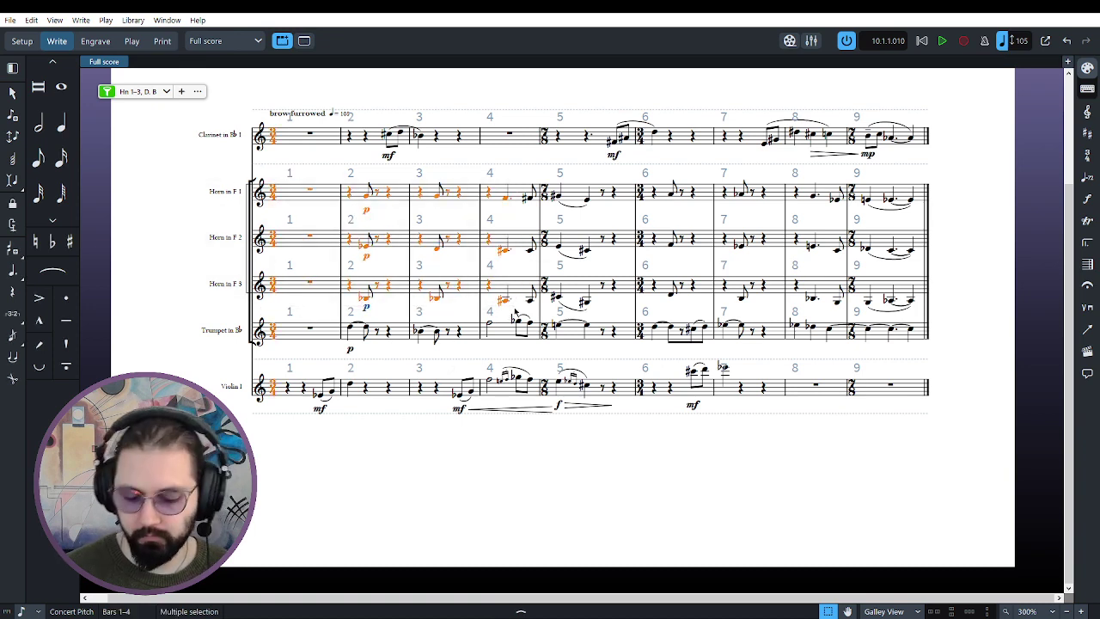
key(space)
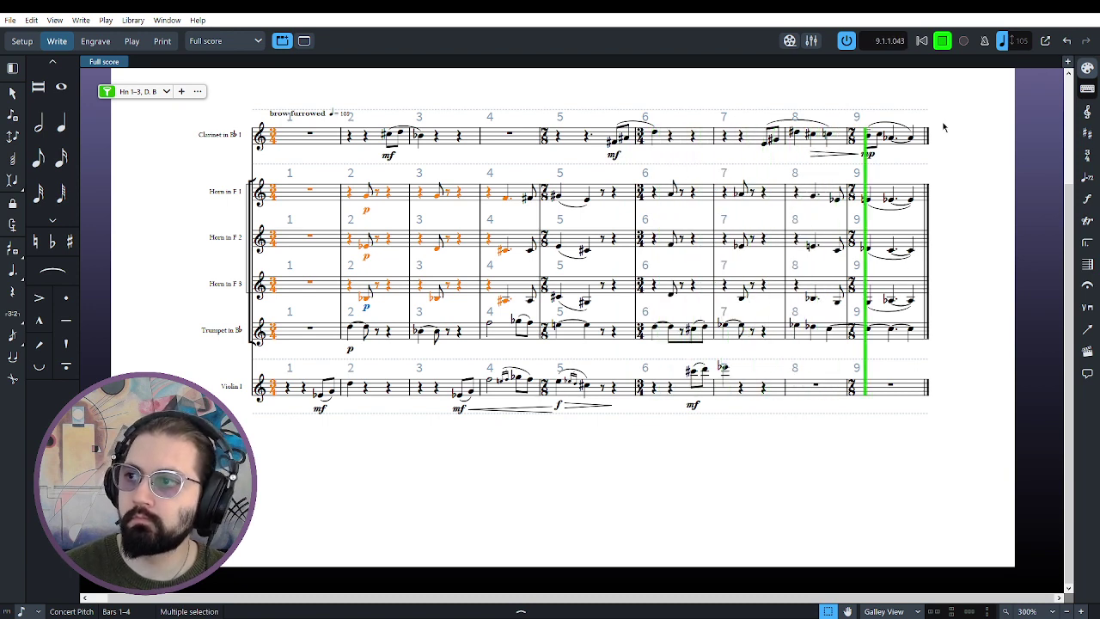
click(943, 41)
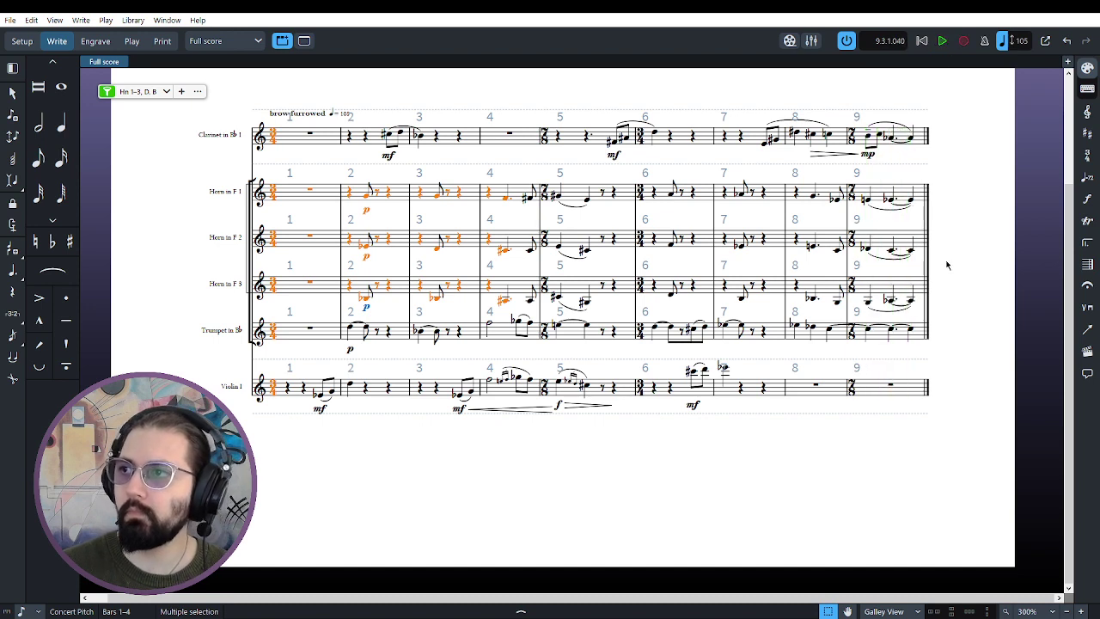
key(Escape)
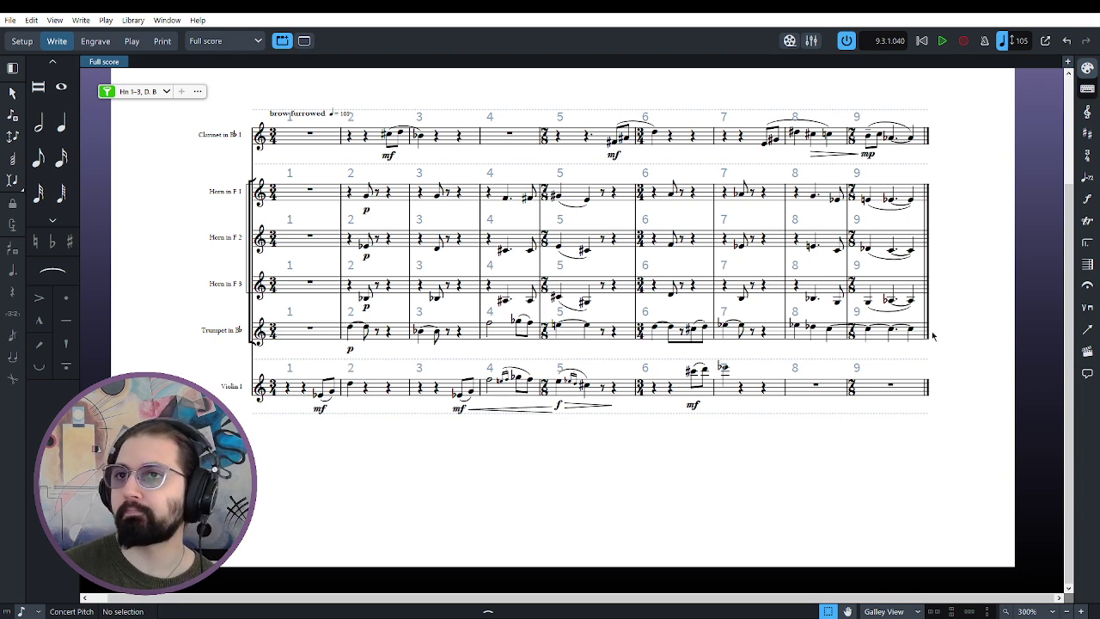
Marquee-select bars 1–5 across the Horn in F 1, 2 and 3 staves
drag(209, 177, 561, 308)
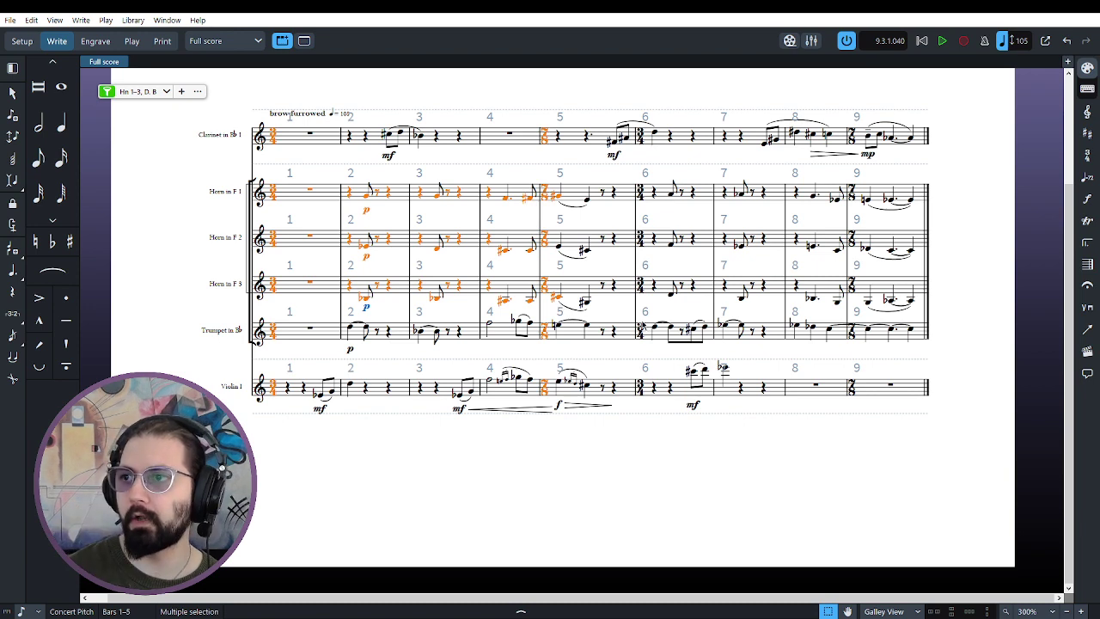
click(982, 297)
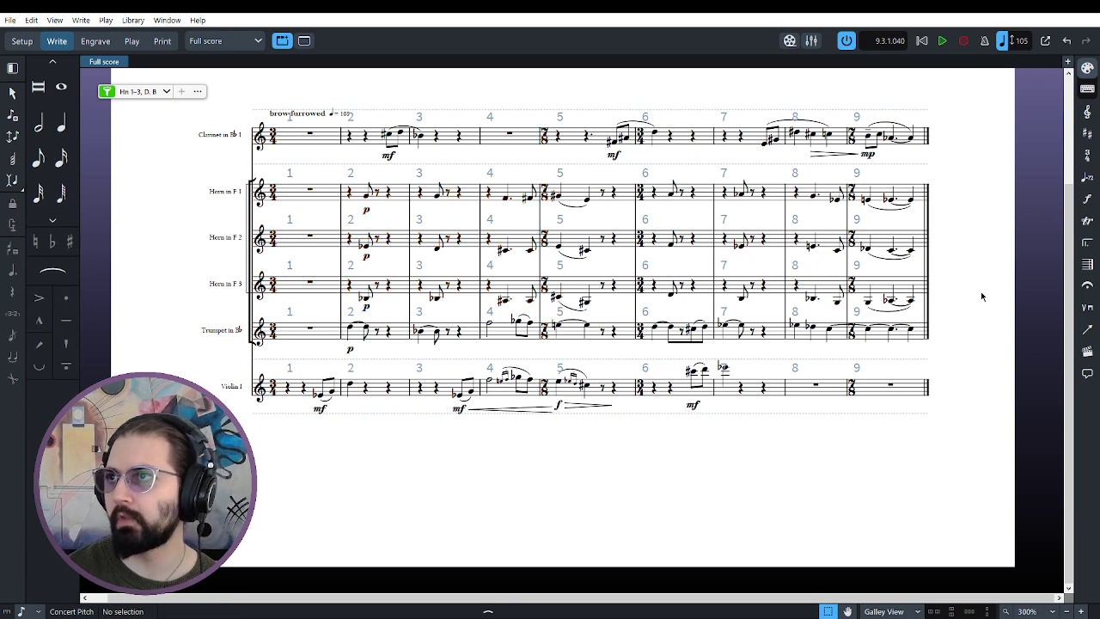
click(106, 91)
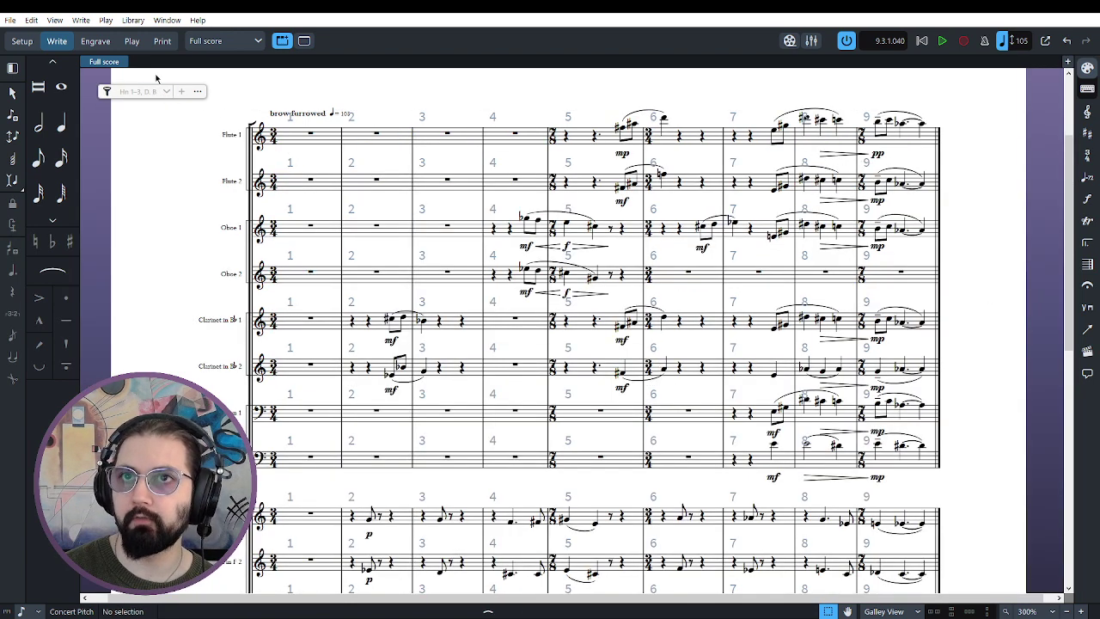
click(106, 91)
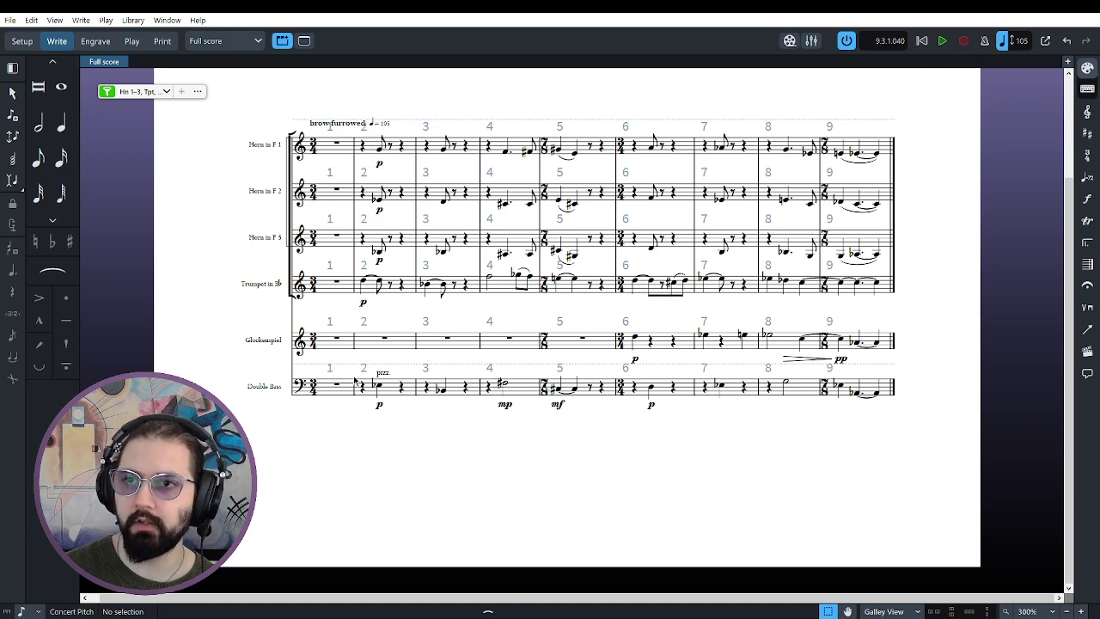
drag(262, 363, 609, 424)
drag(270, 110, 604, 264)
key(space)
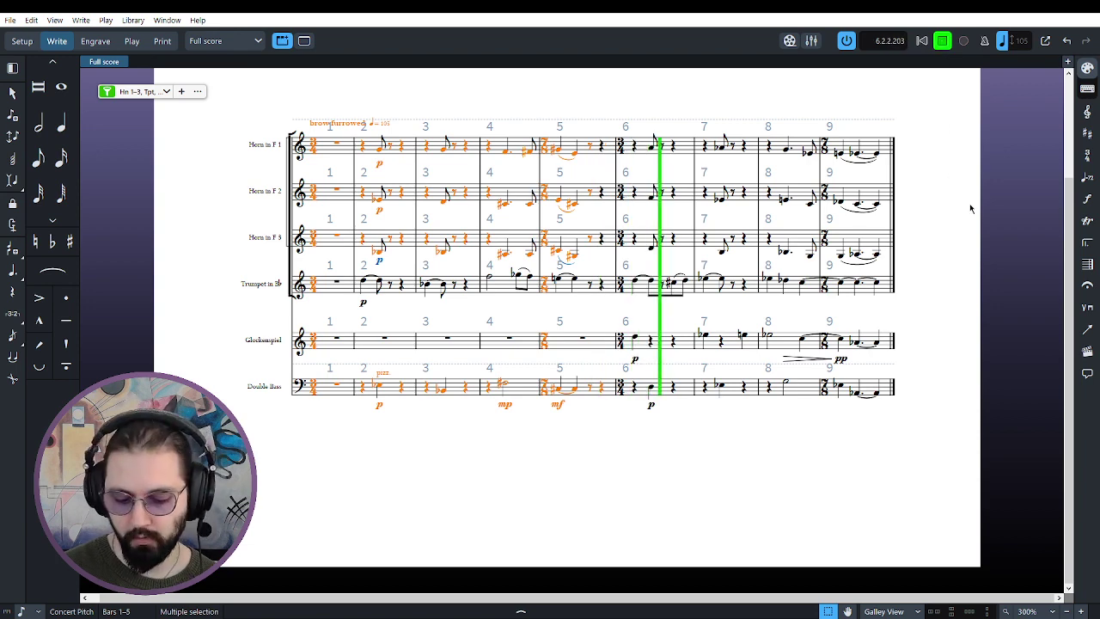
key(space)
click(965, 271)
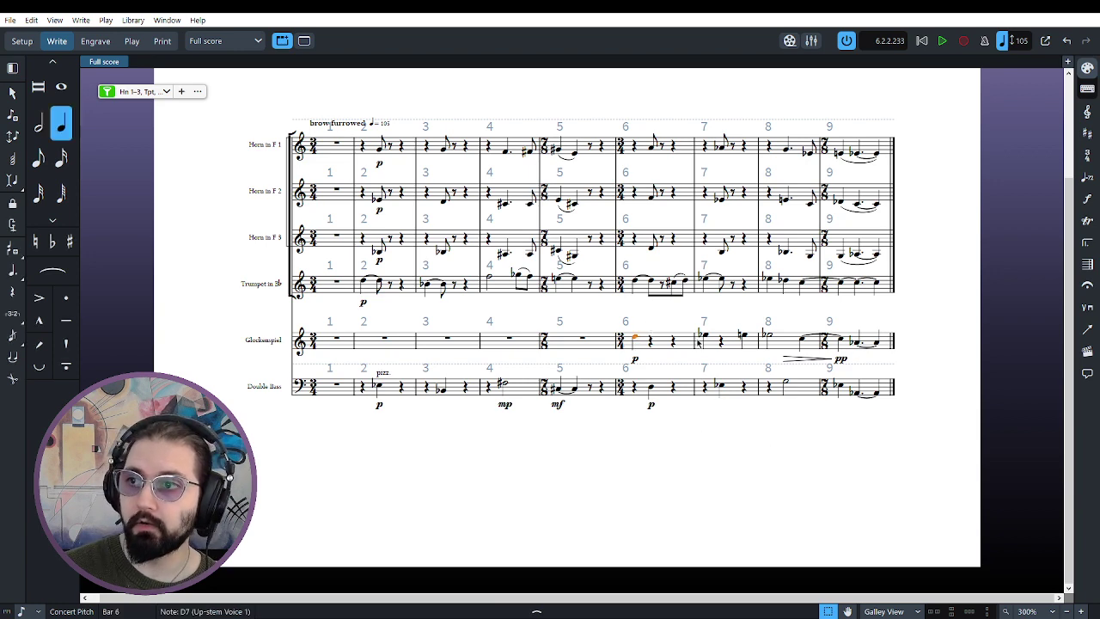
Step through the glockenspiel notes in bars 7–9, ending on the Ab in bar 9
click(703, 336)
click(744, 337)
click(766, 334)
click(805, 343)
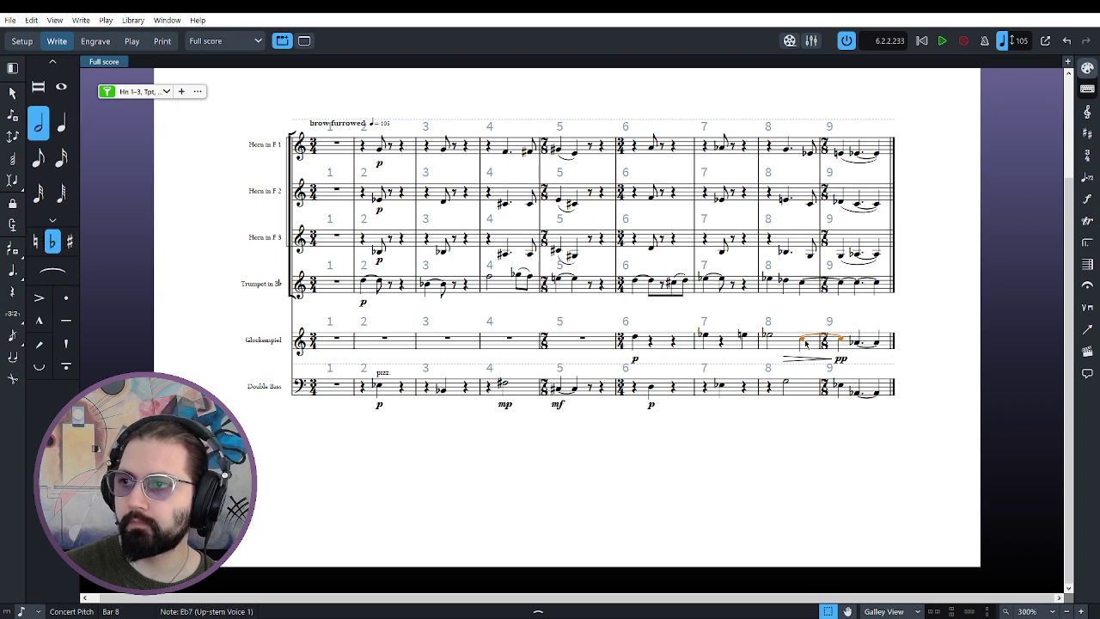
click(875, 339)
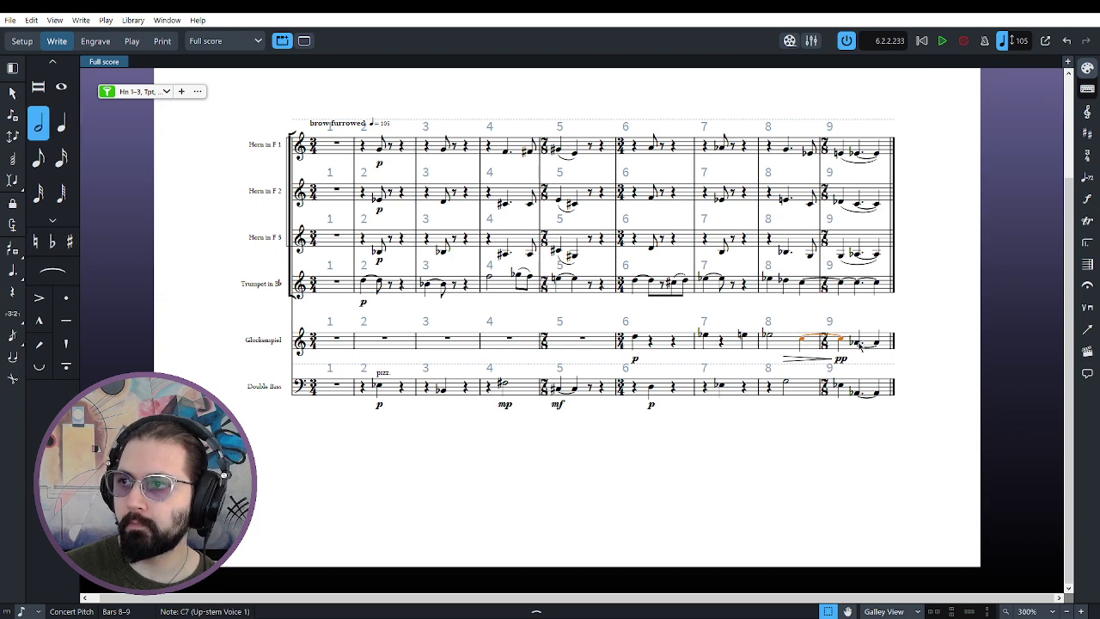
click(921, 319)
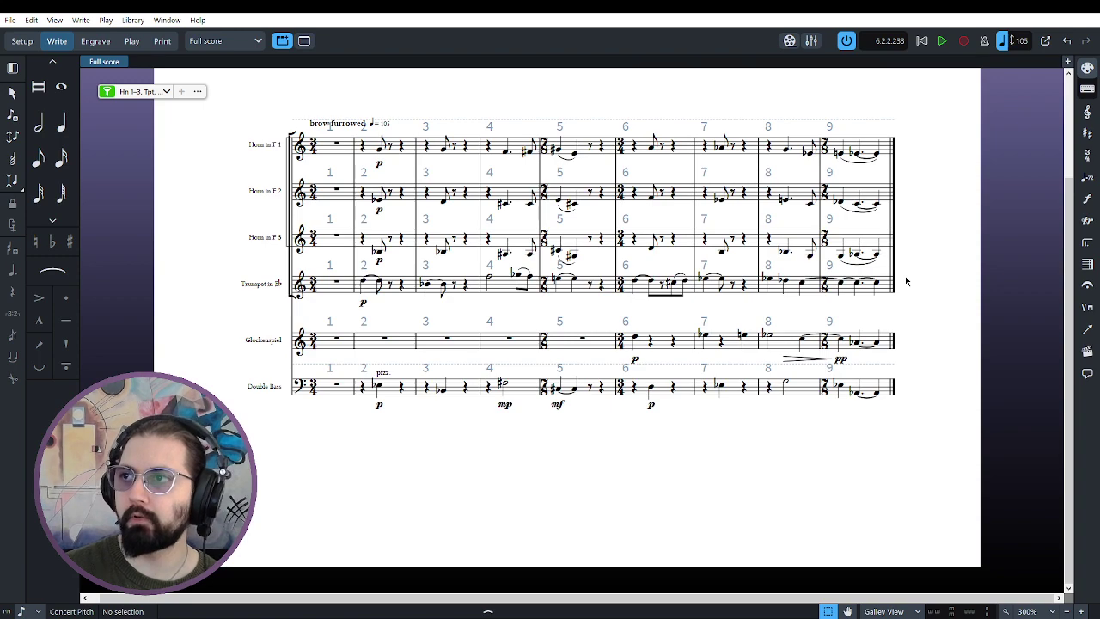
Turn off the staff filter to show every instrument and select bars 6–9
click(107, 91)
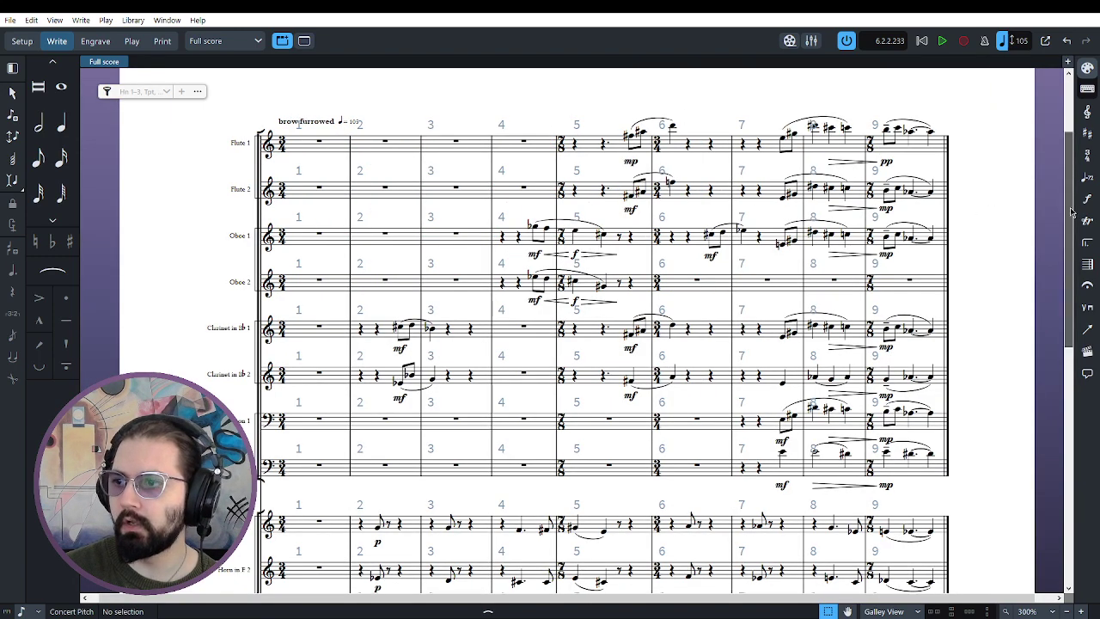
drag(1066, 205, 1069, 295)
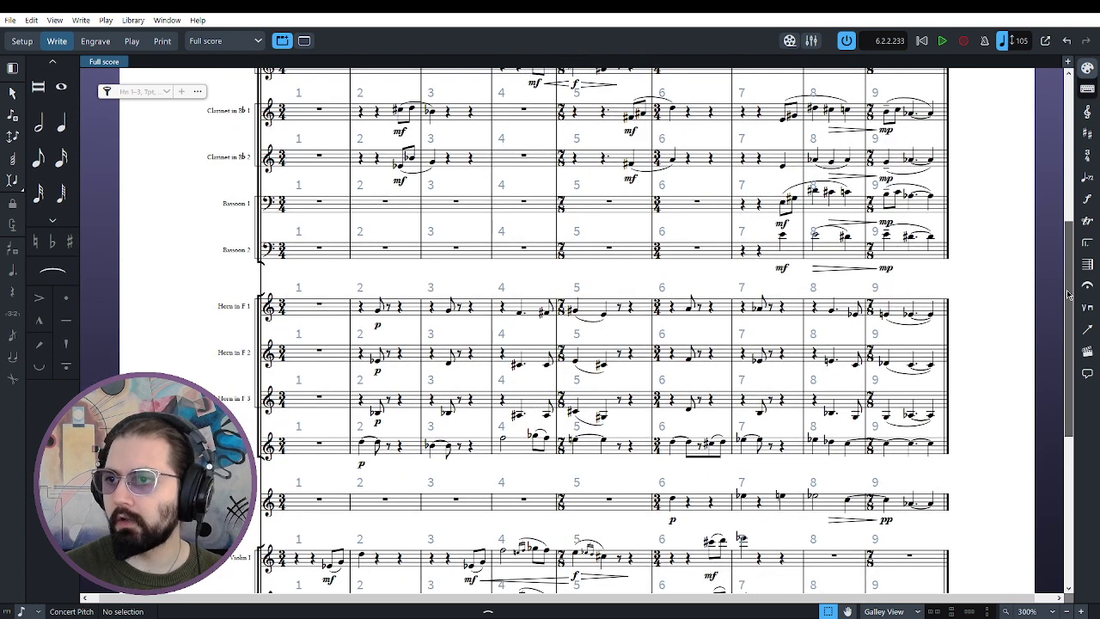
drag(642, 485, 987, 541)
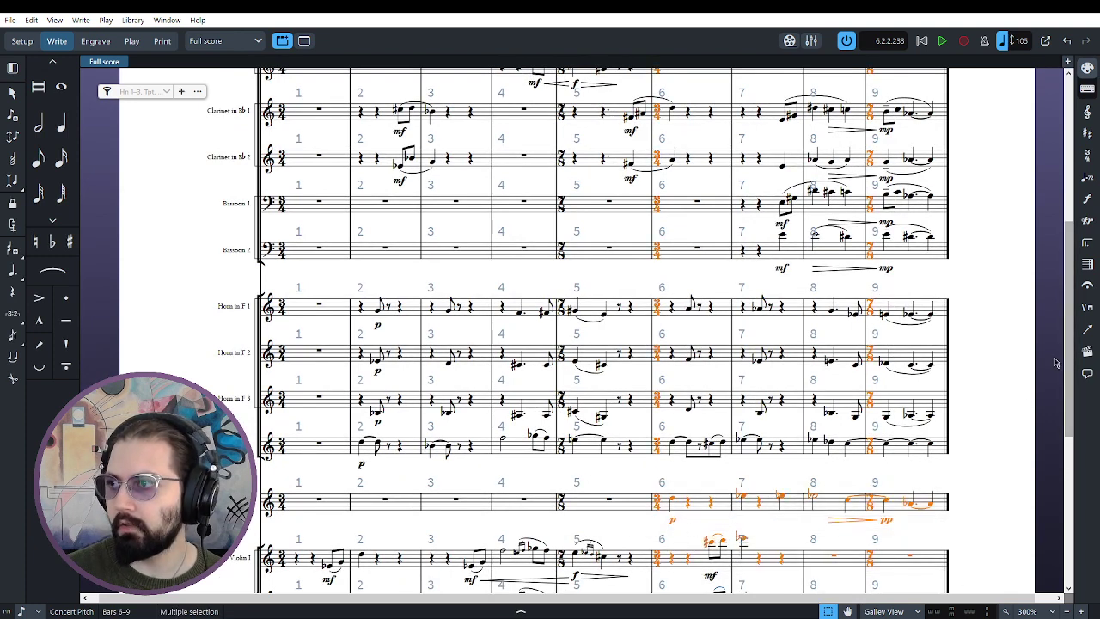
scroll(1065, 256, up, 3)
scroll(1066, 256, up, 2)
drag(700, 165, 978, 542)
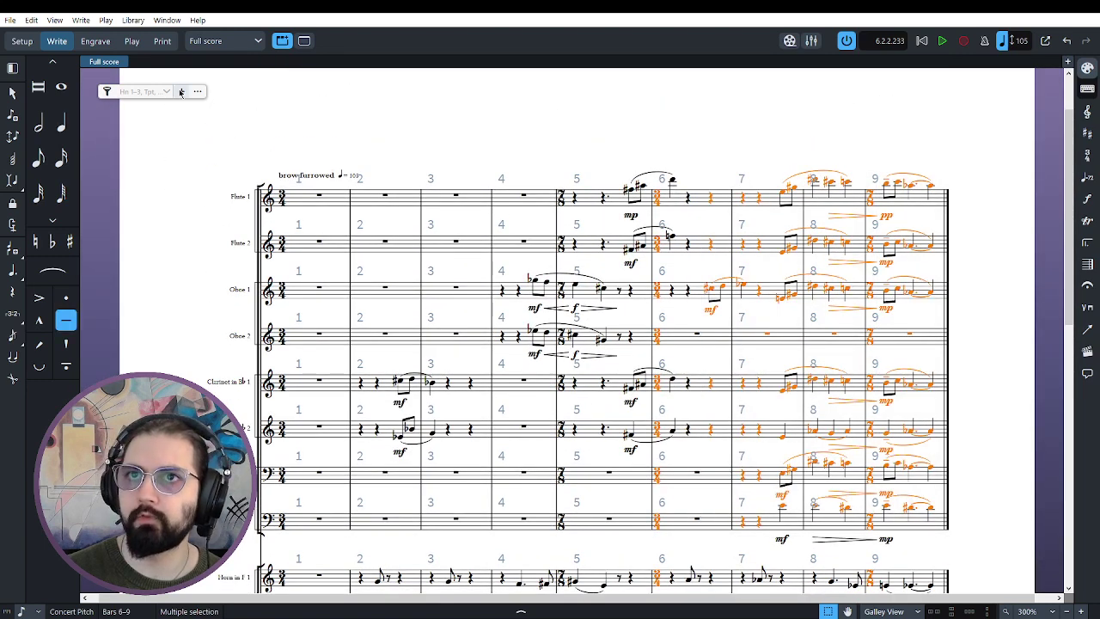
Re-enable the staff filter and play back from the Oboe 1 rest in bar 6
click(107, 91)
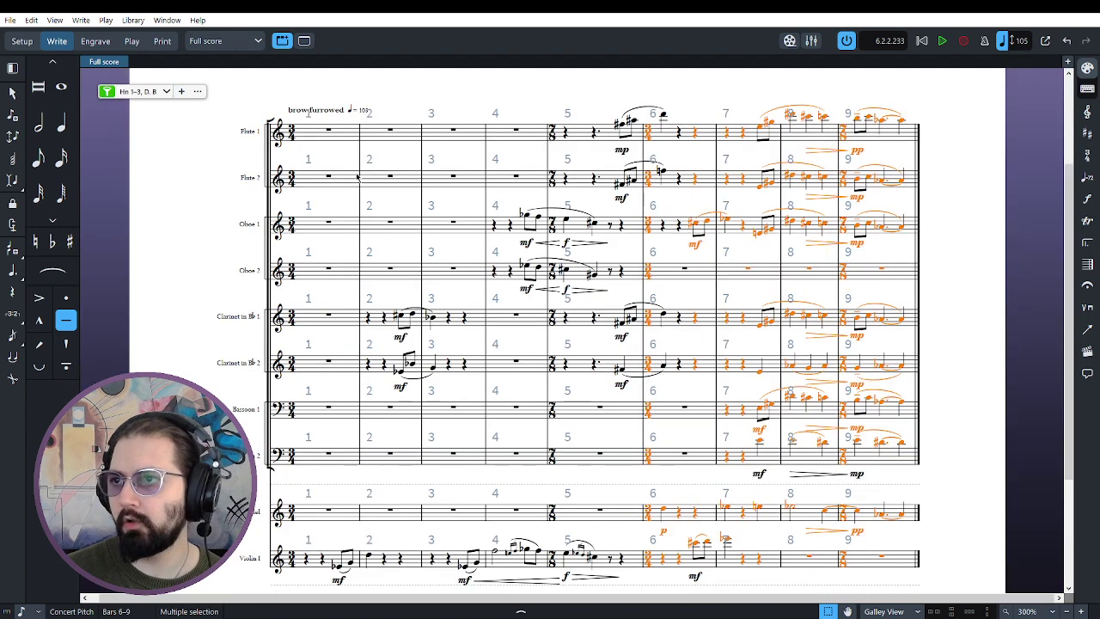
key(Escape)
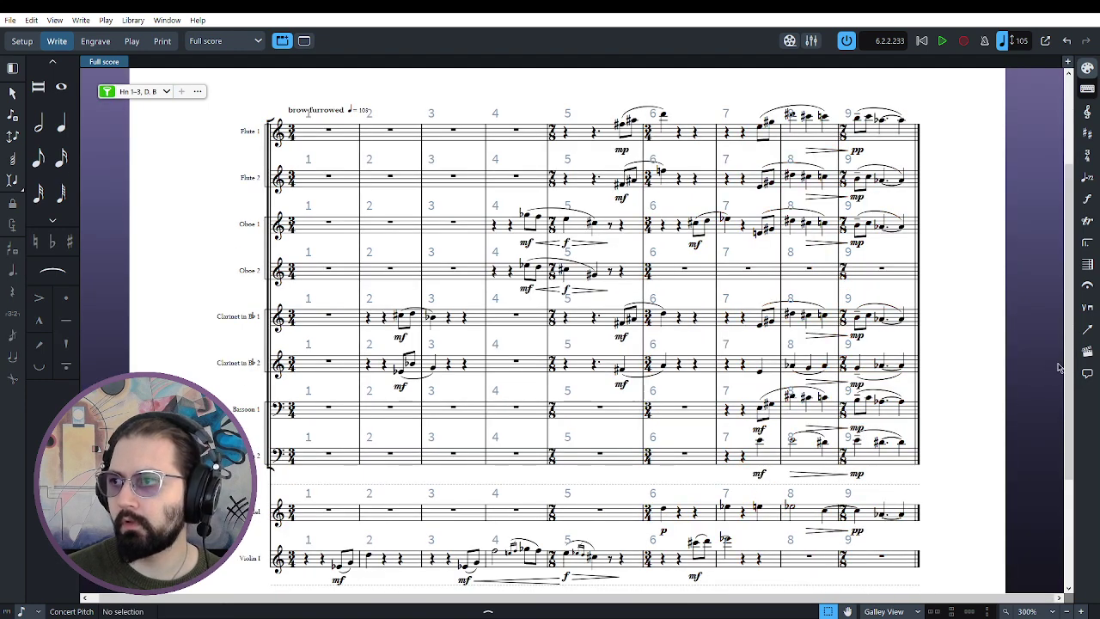
scroll(1070, 366, down, 1)
scroll(1070, 365, down, 2)
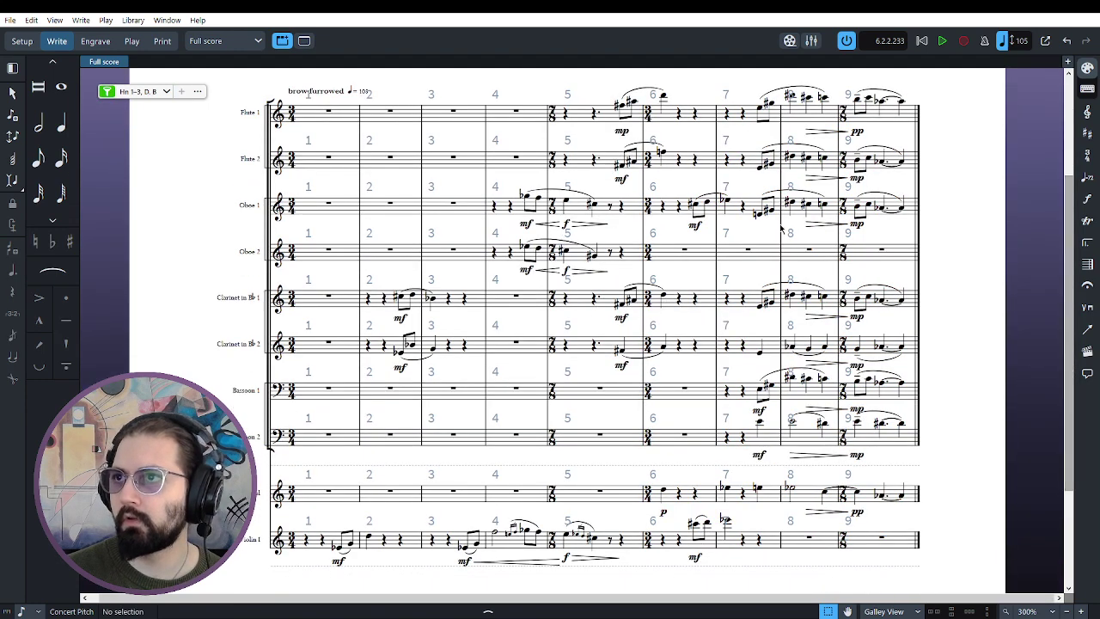
click(679, 206)
key(space)
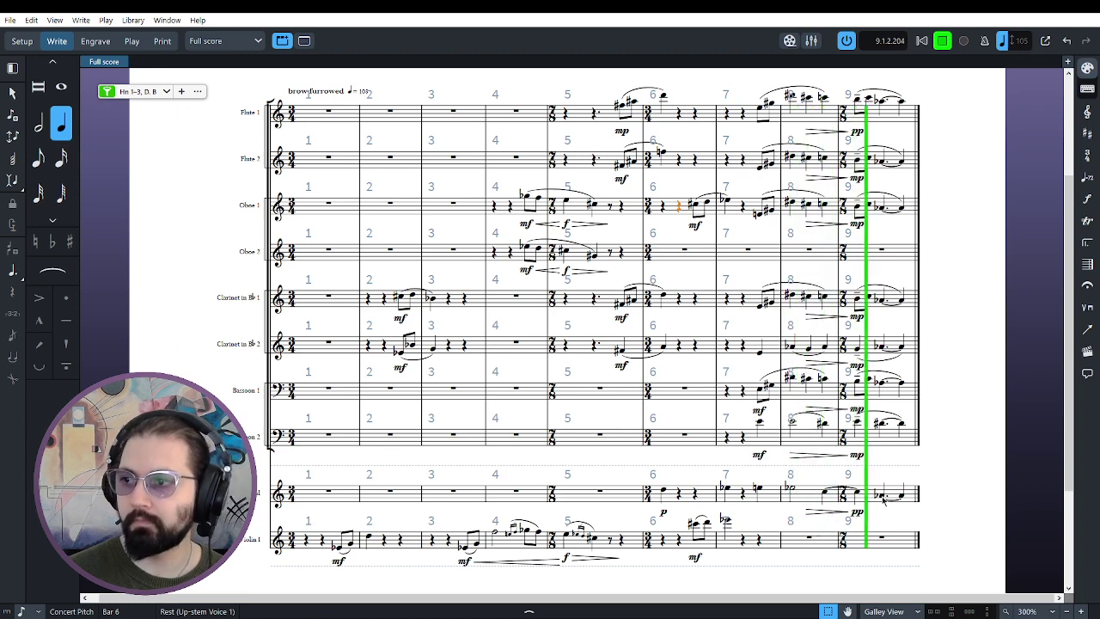
click(945, 43)
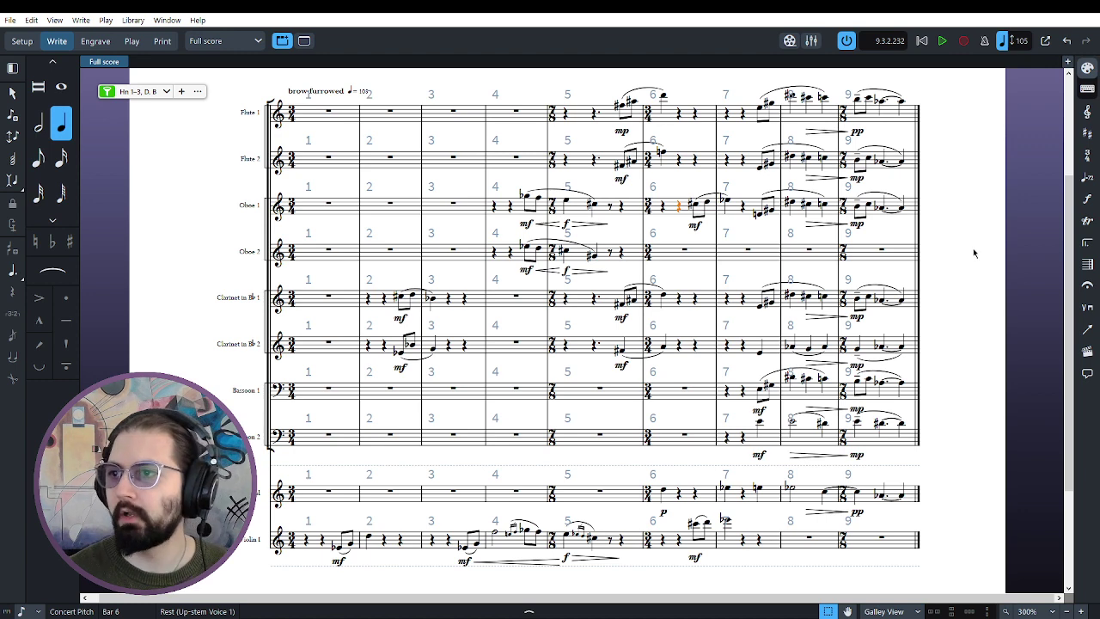
Select bars 6–9 of the woodwinds plus Violin I and play them twice
drag(682, 84, 951, 464)
drag(710, 564, 678, 566)
key(p)
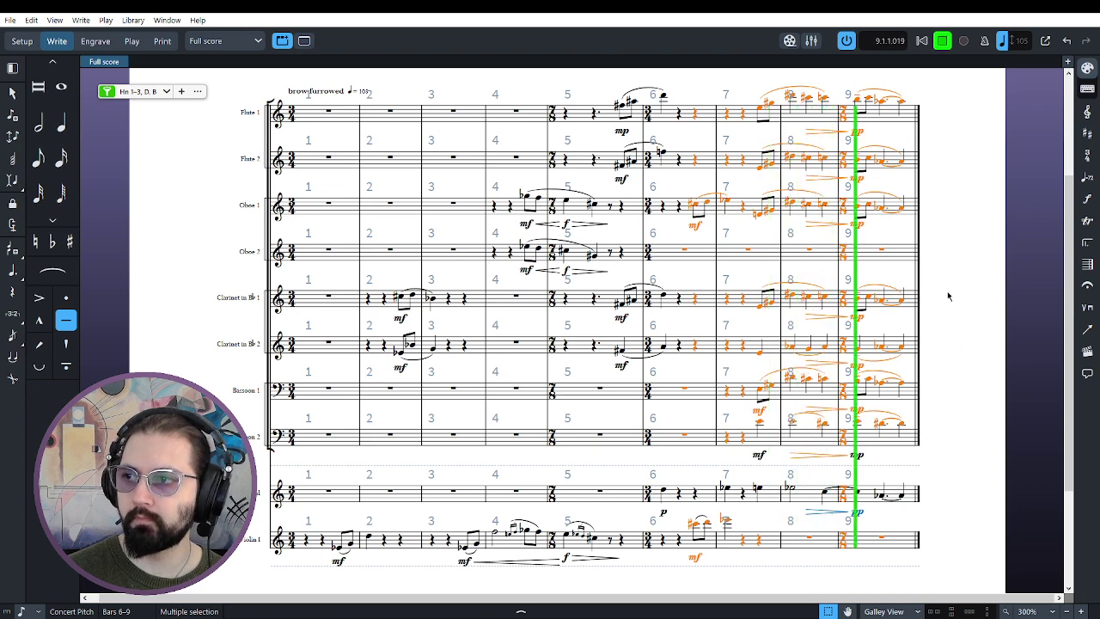
click(942, 43)
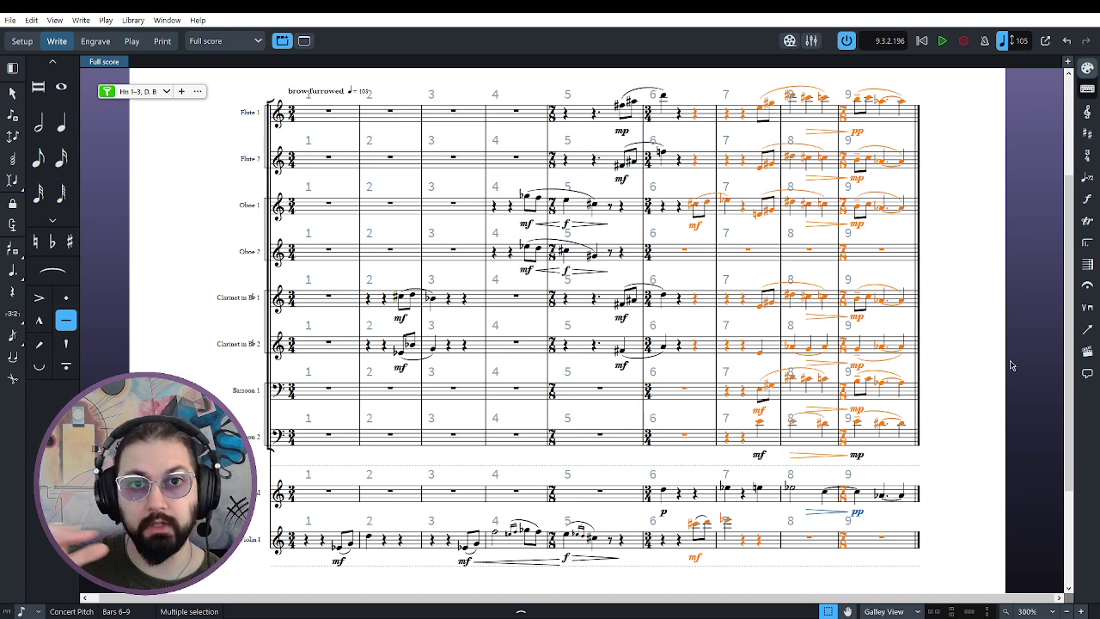
key(space)
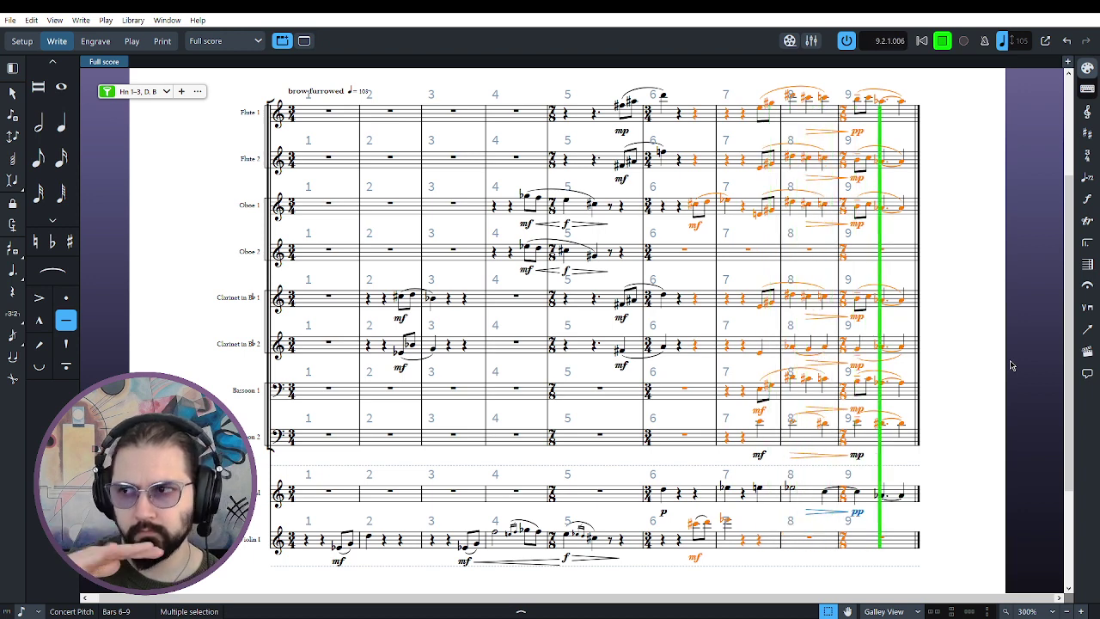
click(942, 41)
Select bars 6–8 across all shown staves and play them back
click(936, 247)
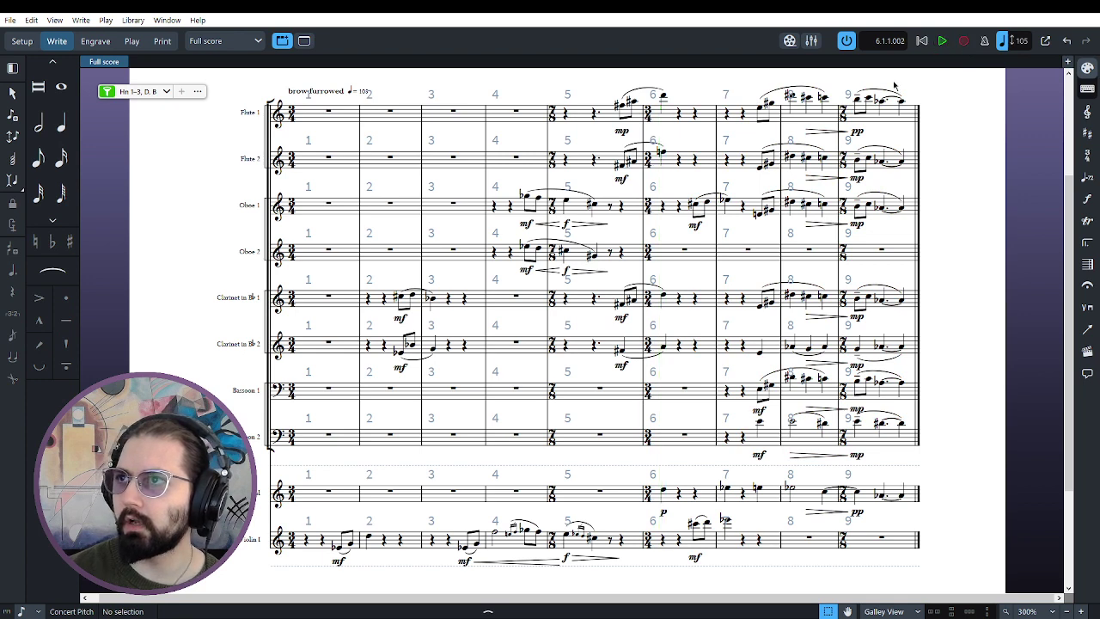
drag(671, 84, 791, 557)
key(space)
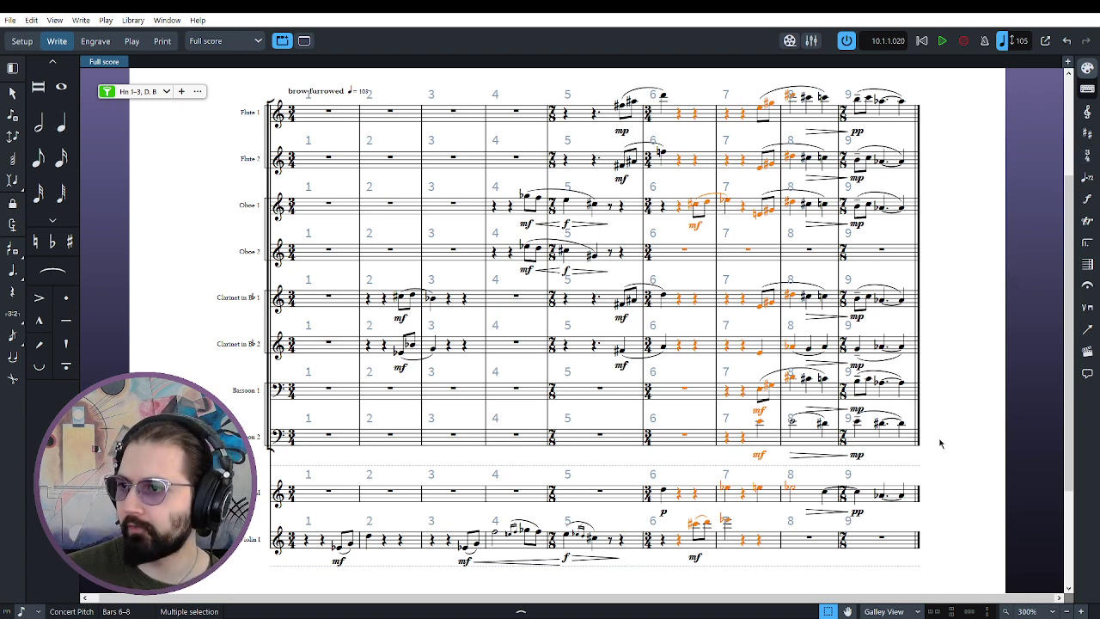
key(Escape)
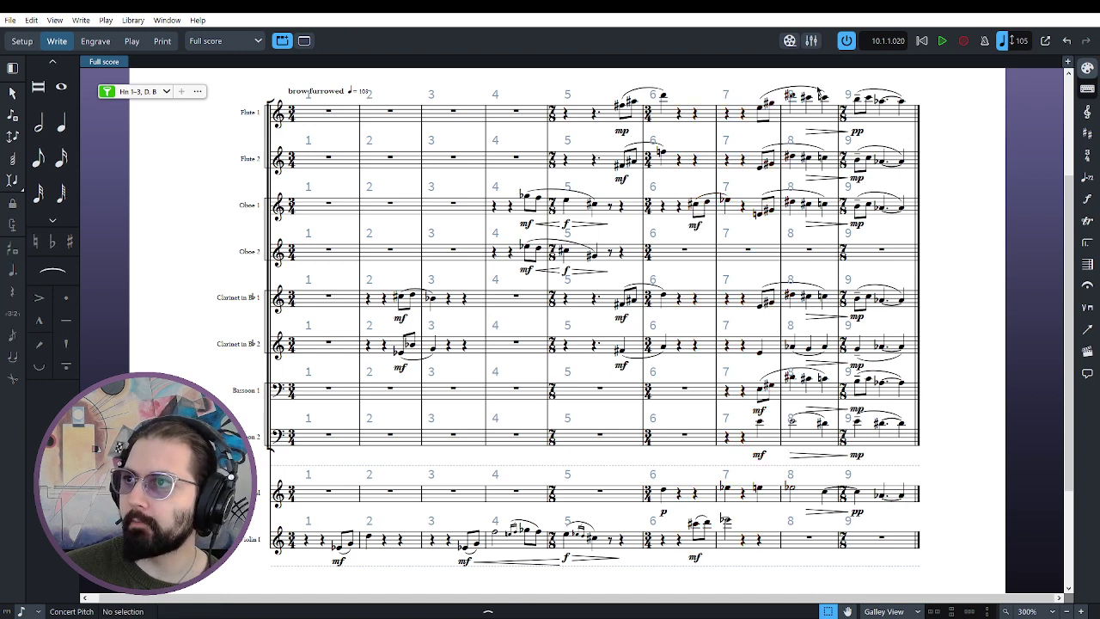
Examine the end of bar 8 and bar 9 across the staves
drag(817, 79, 852, 526)
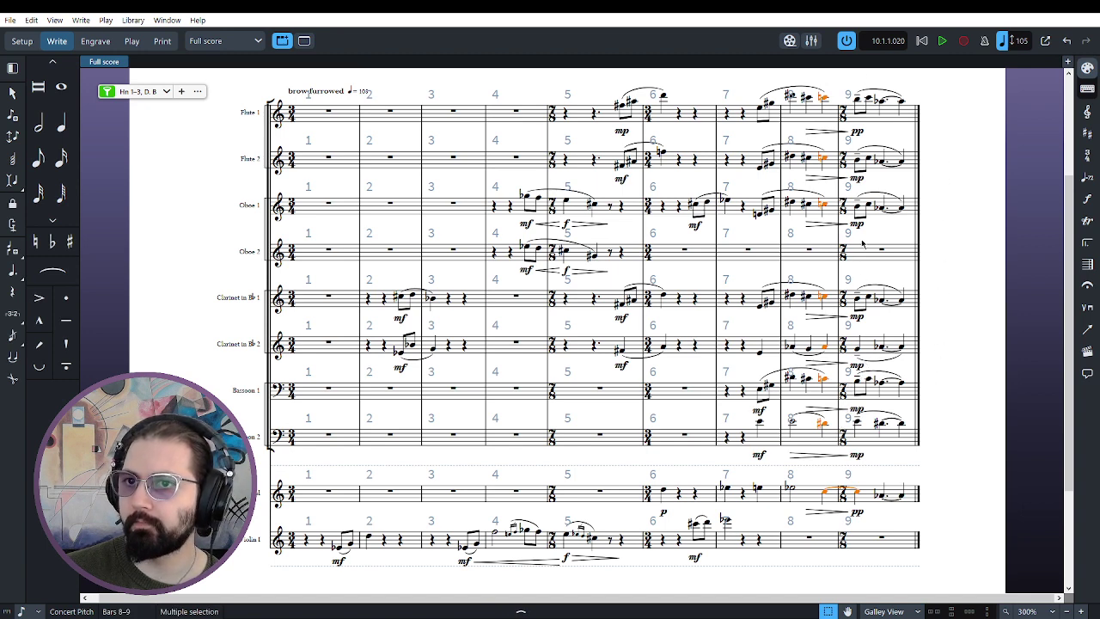
drag(933, 521, 872, 464)
key(Escape)
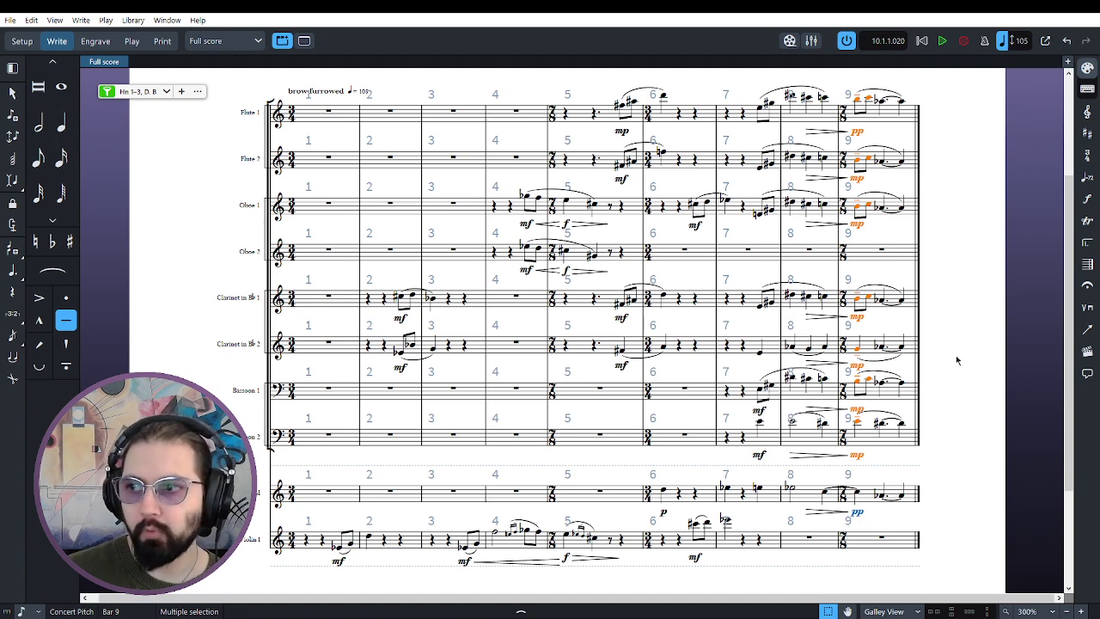
key(Escape)
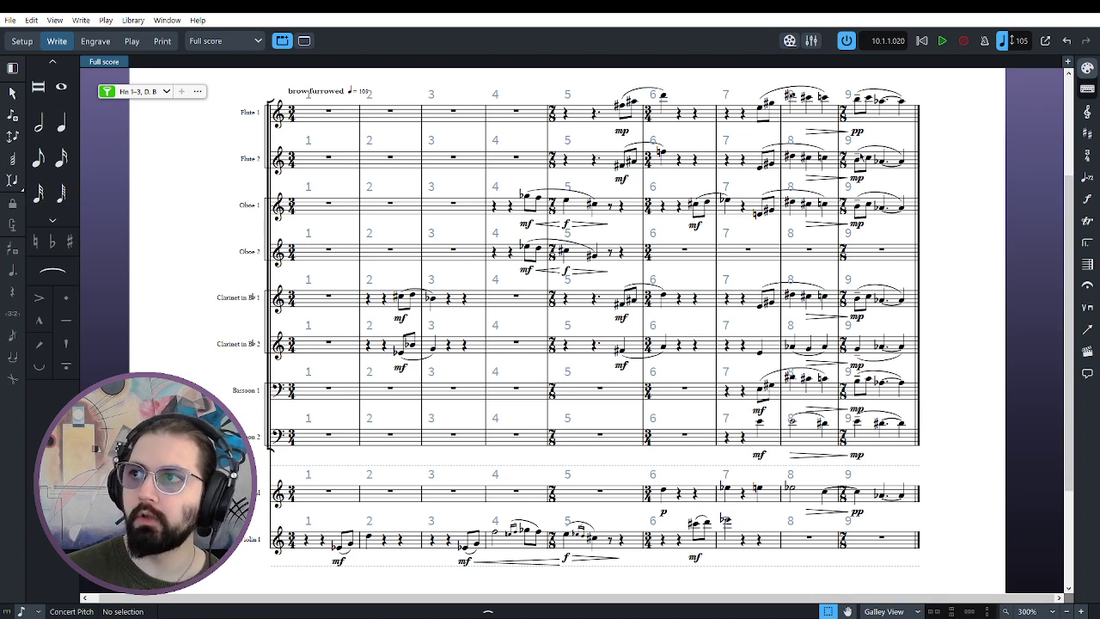
Check the glockenspiel slur and notes in bars 8–9, then select bars 6–9 across all staves
click(827, 497)
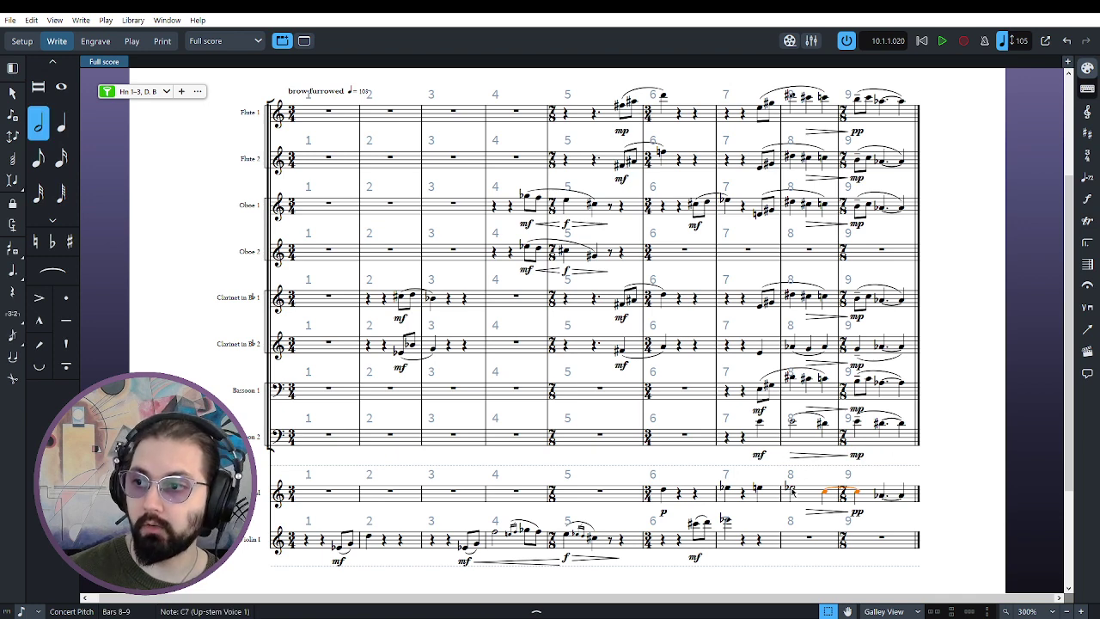
click(790, 484)
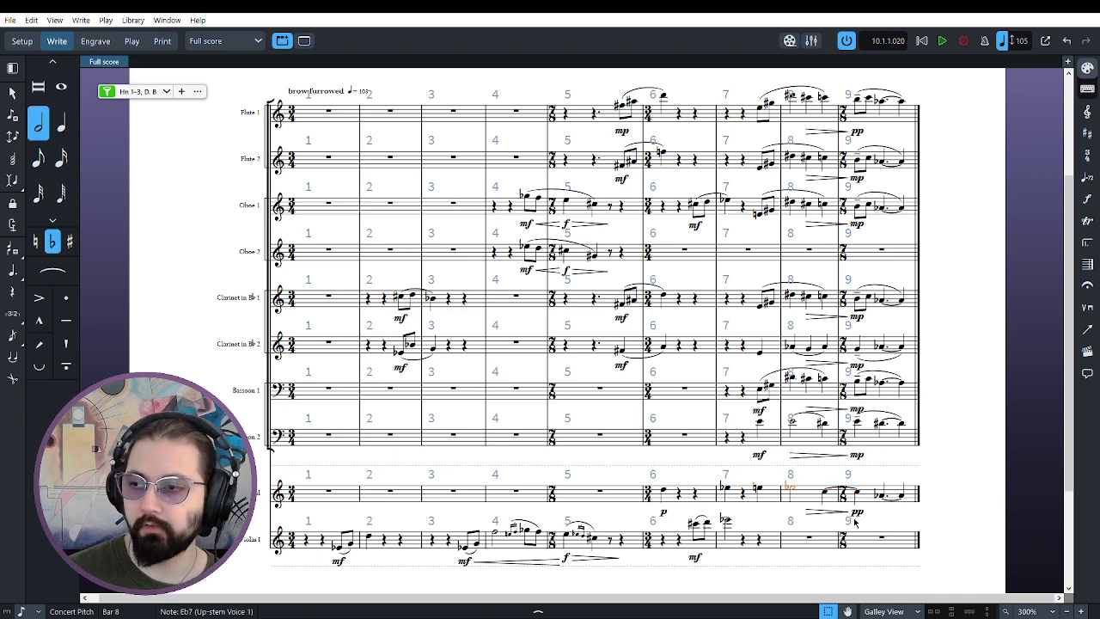
click(830, 496)
drag(866, 509, 925, 472)
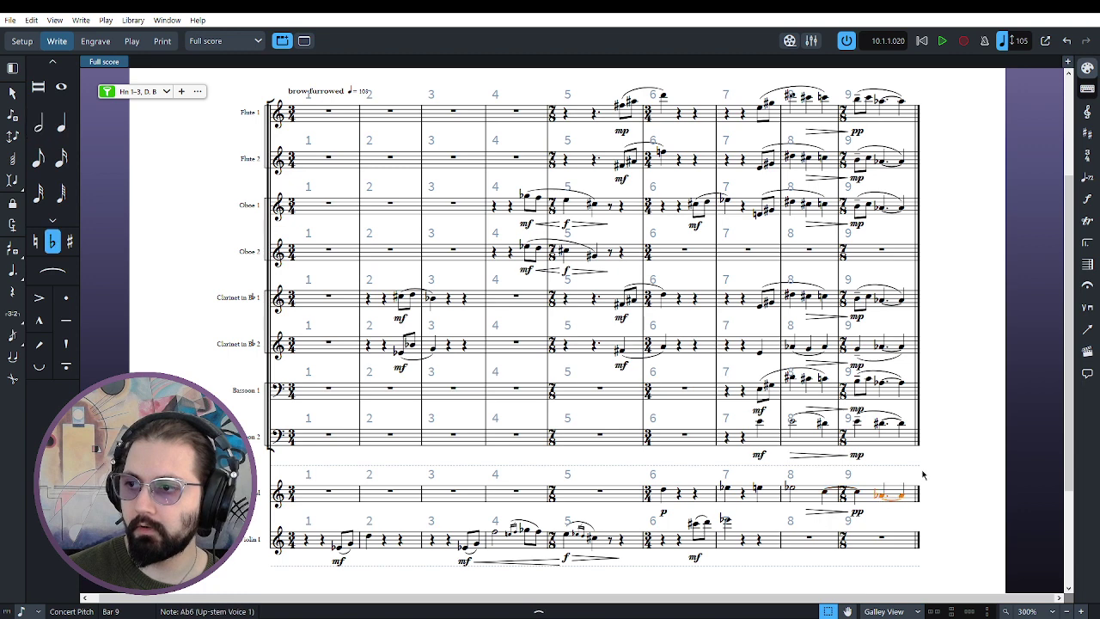
key(Escape)
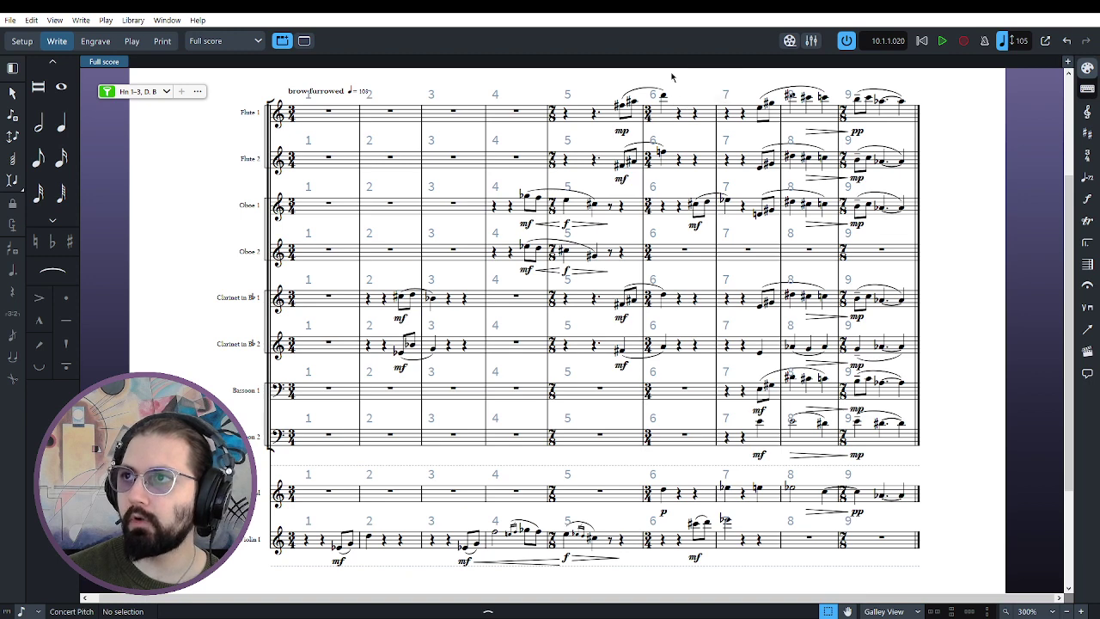
drag(672, 74, 942, 565)
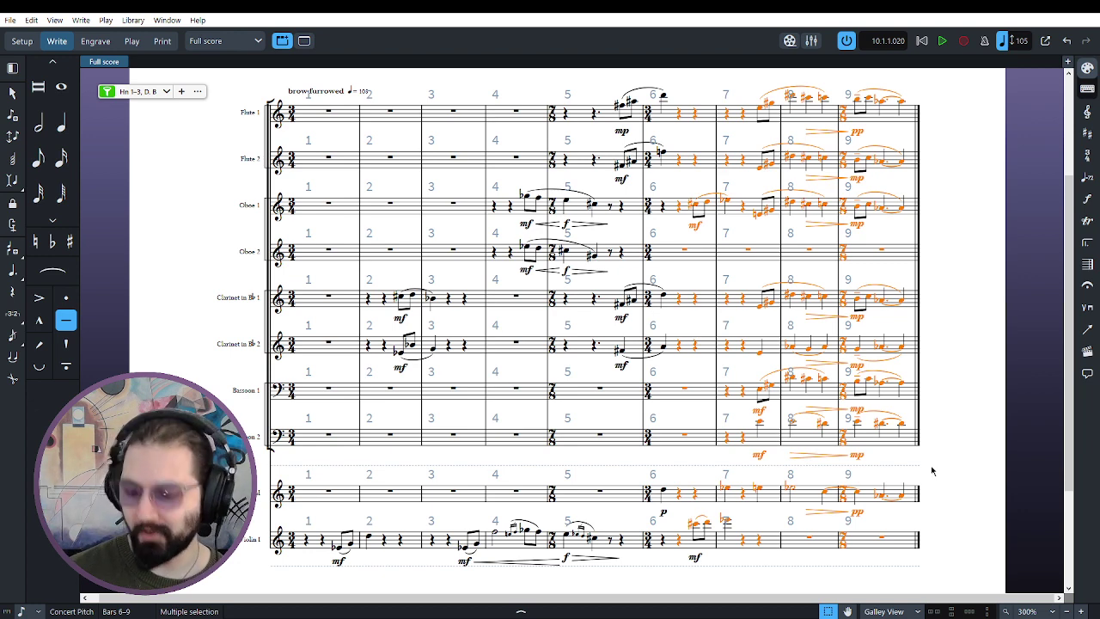
key(space)
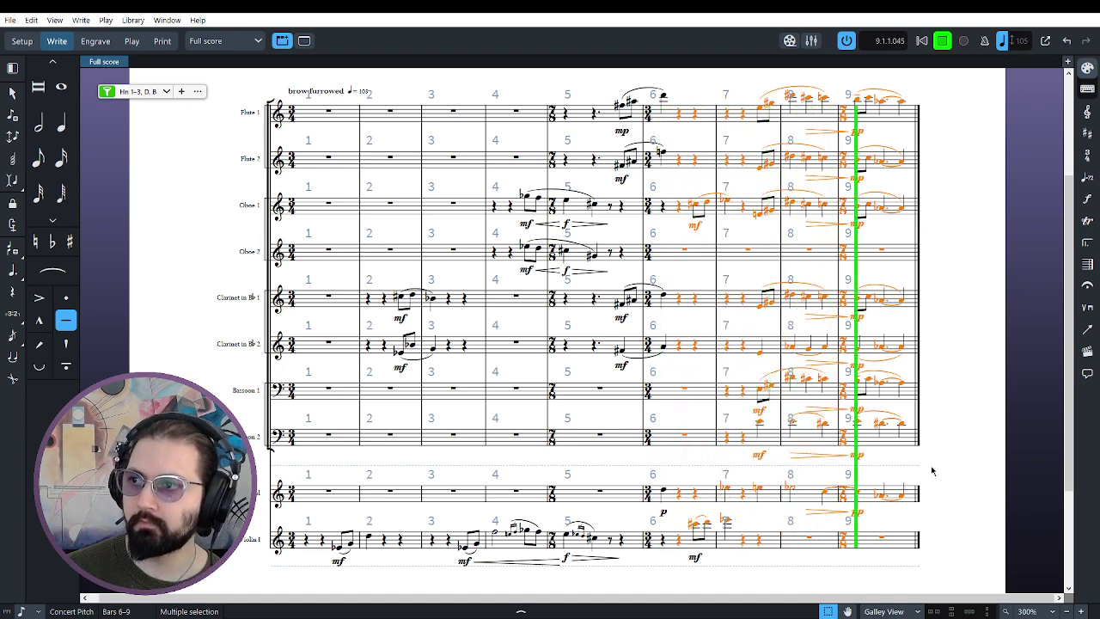
click(943, 48)
click(989, 292)
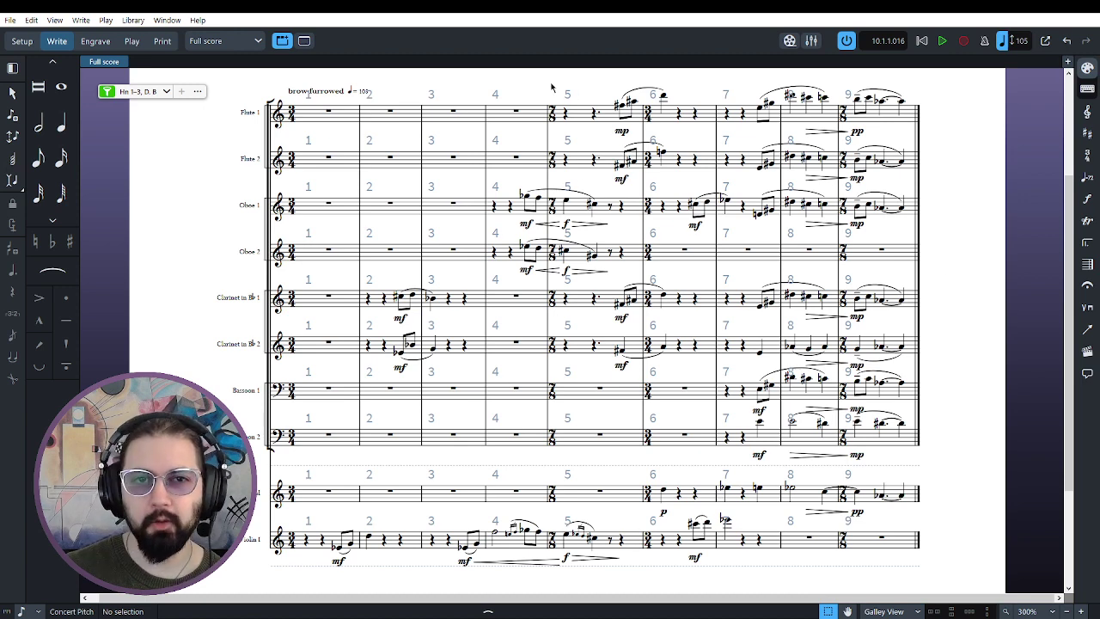
Review woodwind bars 5–6, then select the Oboe 1 and 2 notes and dynamics in bars 4–5
drag(552, 87, 667, 455)
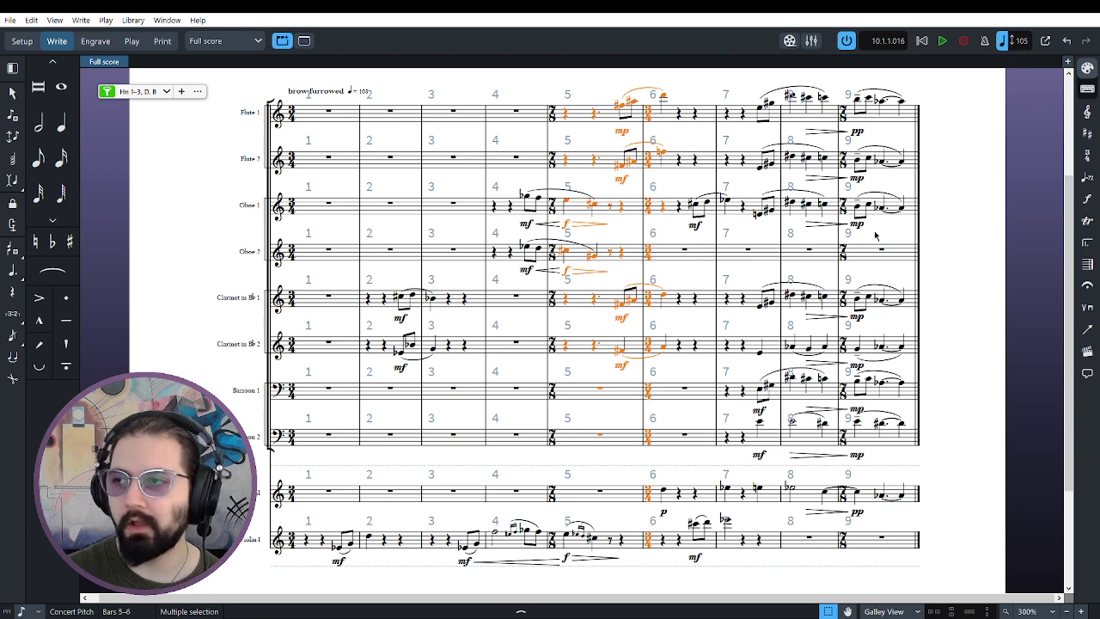
key(Escape)
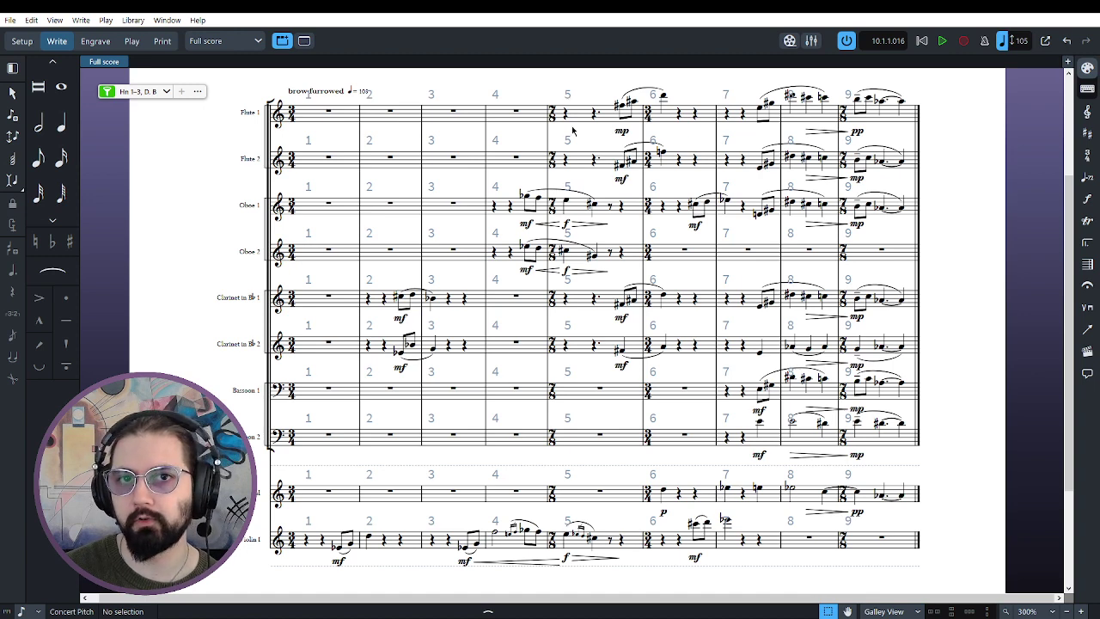
drag(543, 91, 664, 463)
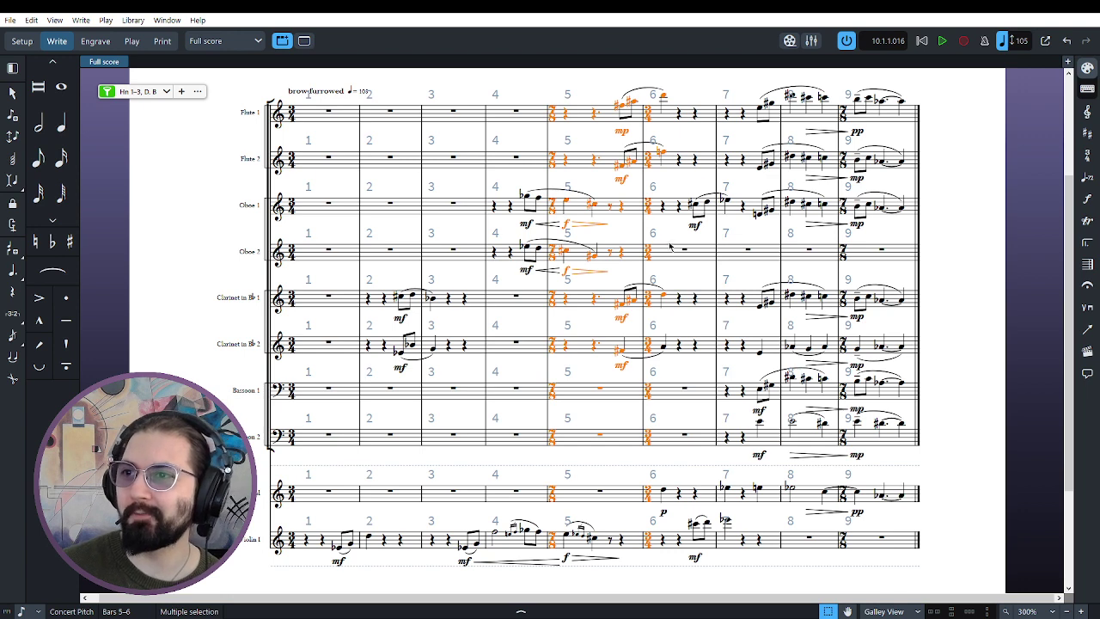
key(Escape)
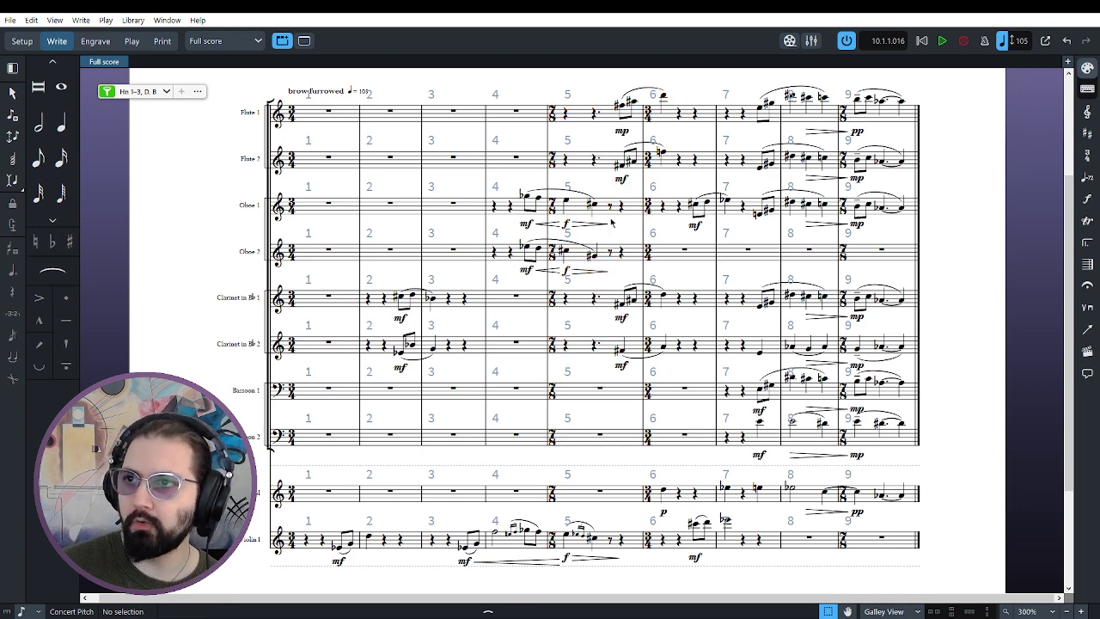
click(608, 271)
key(Escape)
drag(517, 182, 614, 269)
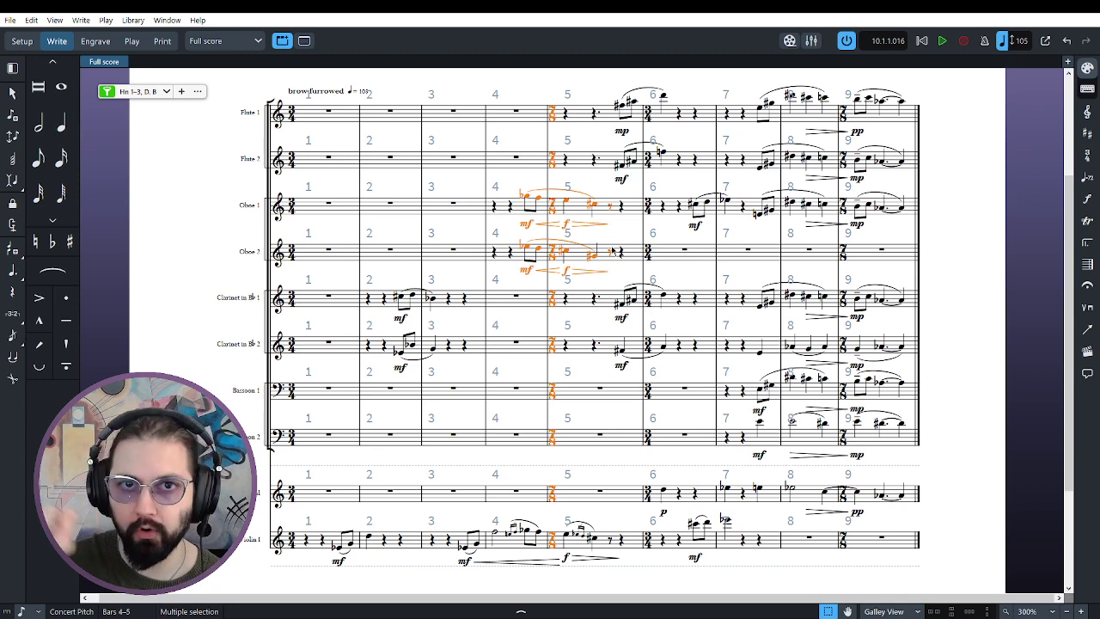
key(space)
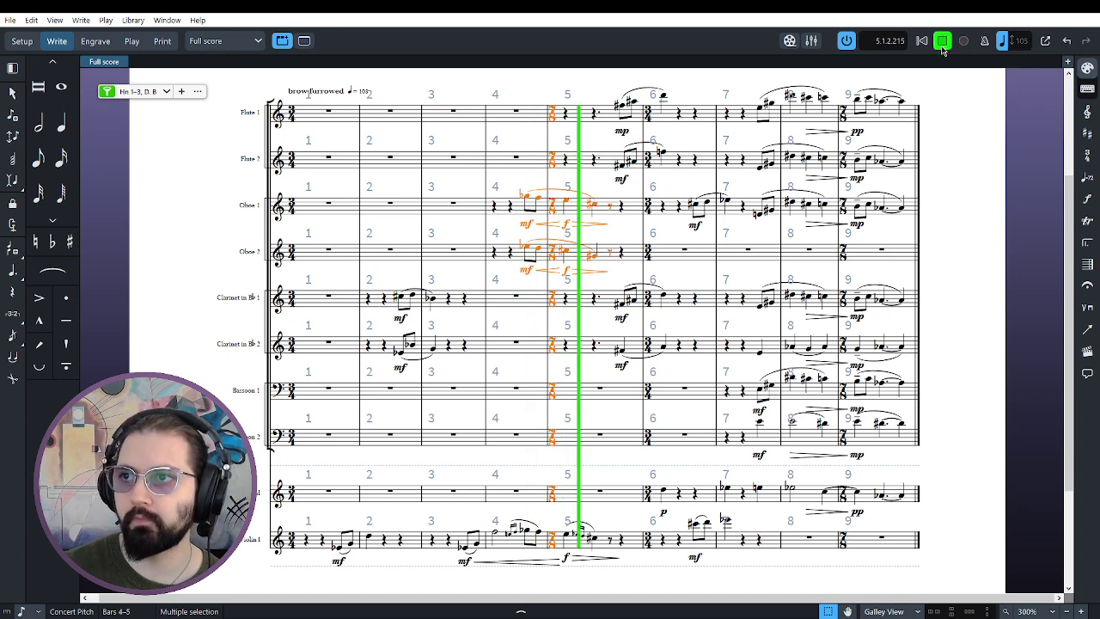
key(space)
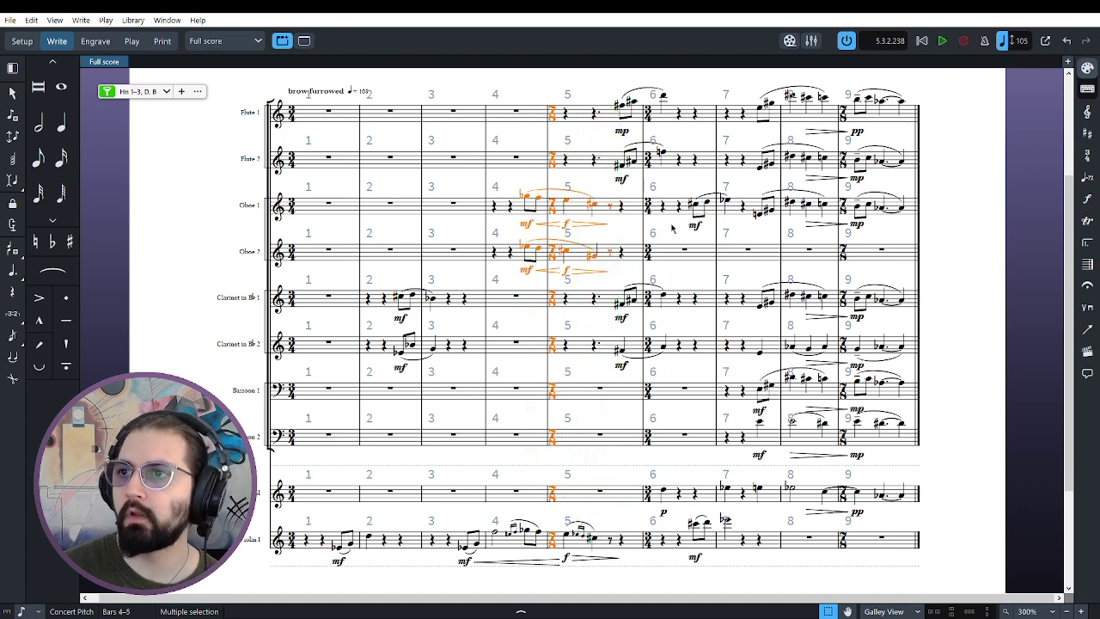
key(Escape)
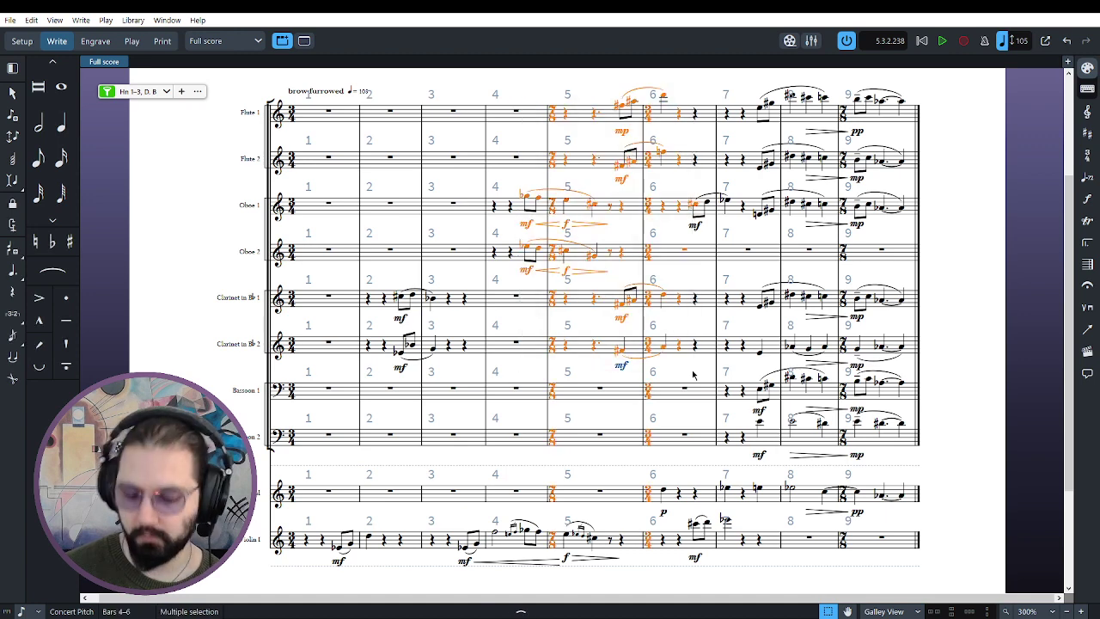
key(space)
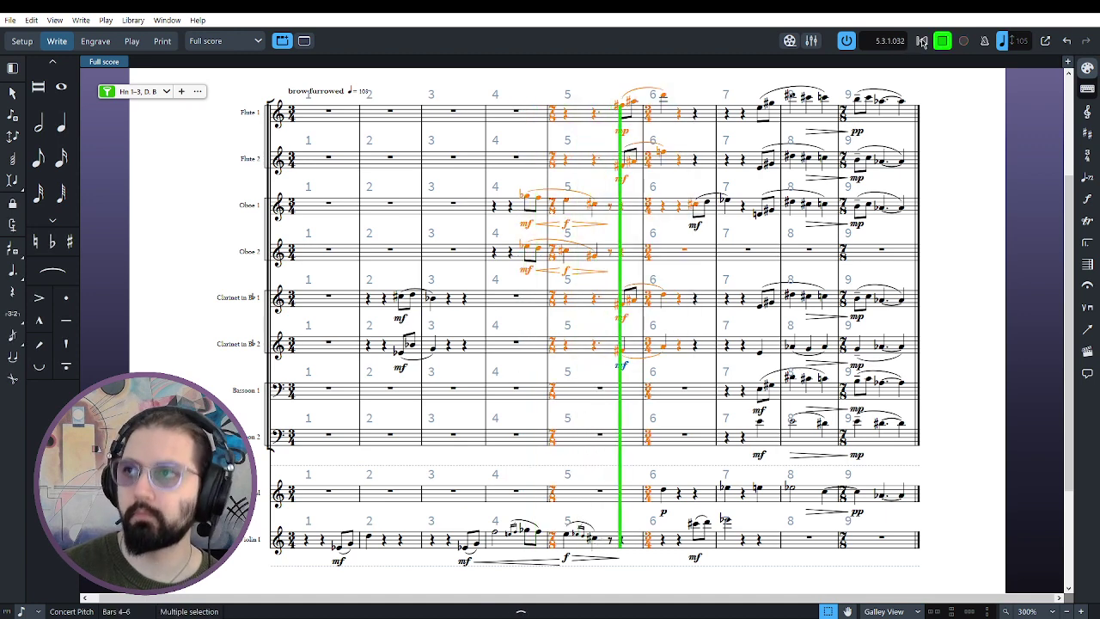
key(space)
key(Escape)
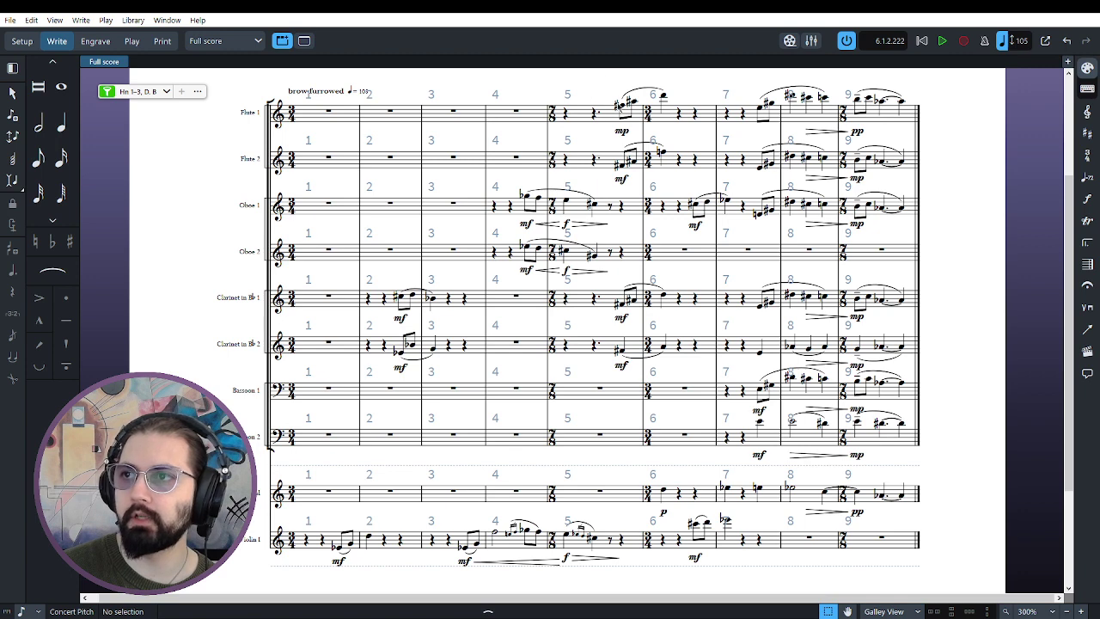
drag(610, 79, 677, 375)
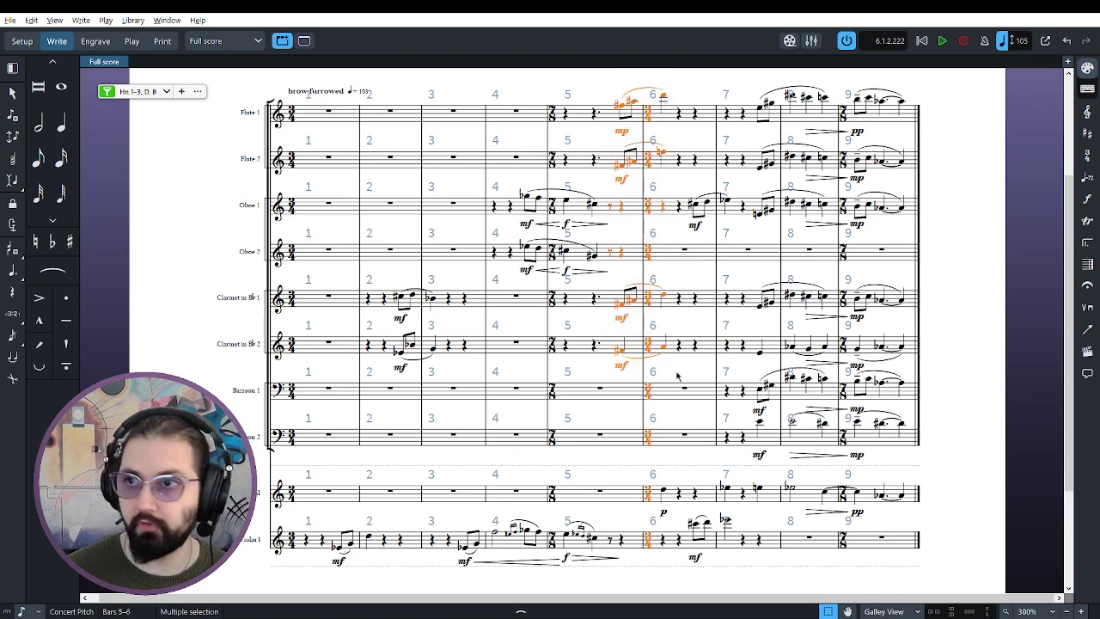
key(r)
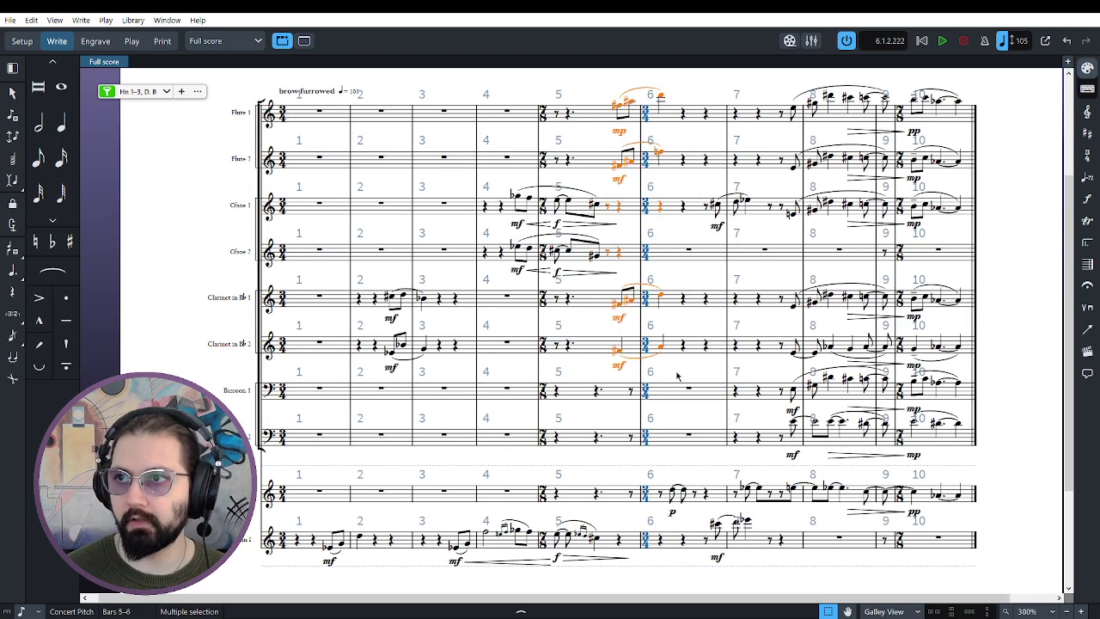
key(ctrl+z)
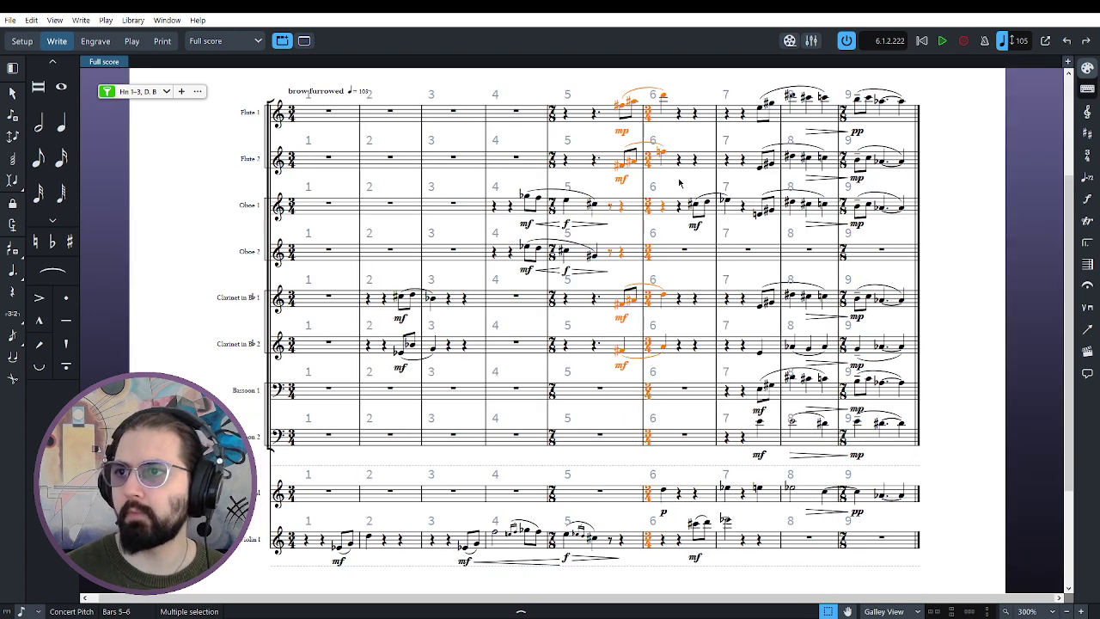
key(Escape)
drag(614, 275, 672, 345)
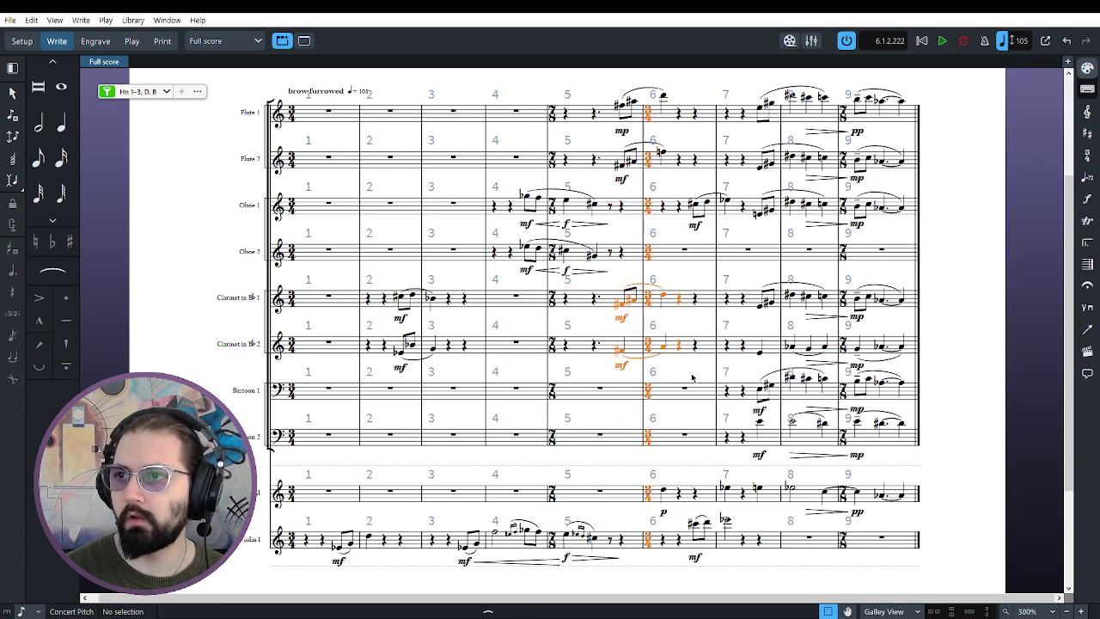
key(r)
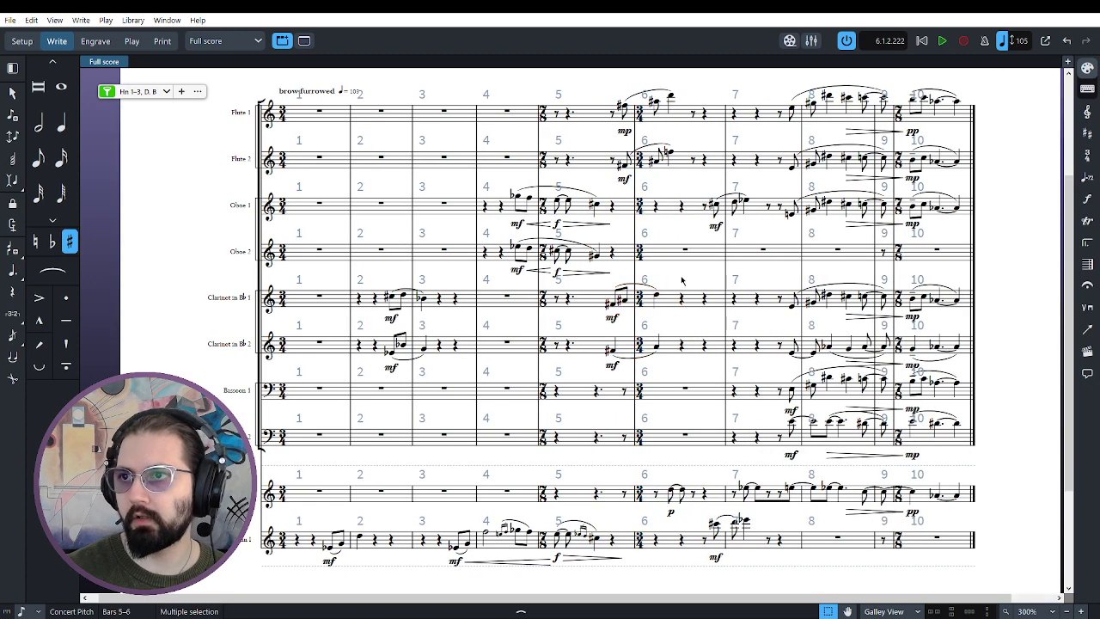
key(Escape)
drag(483, 186, 685, 373)
key(p)
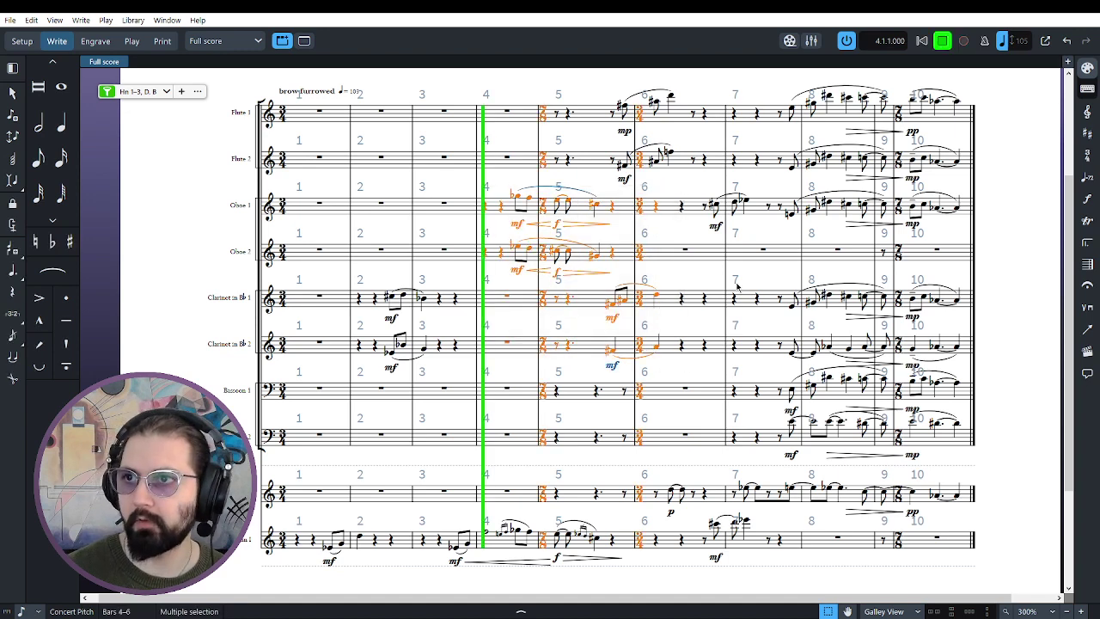
click(944, 45)
key(Escape)
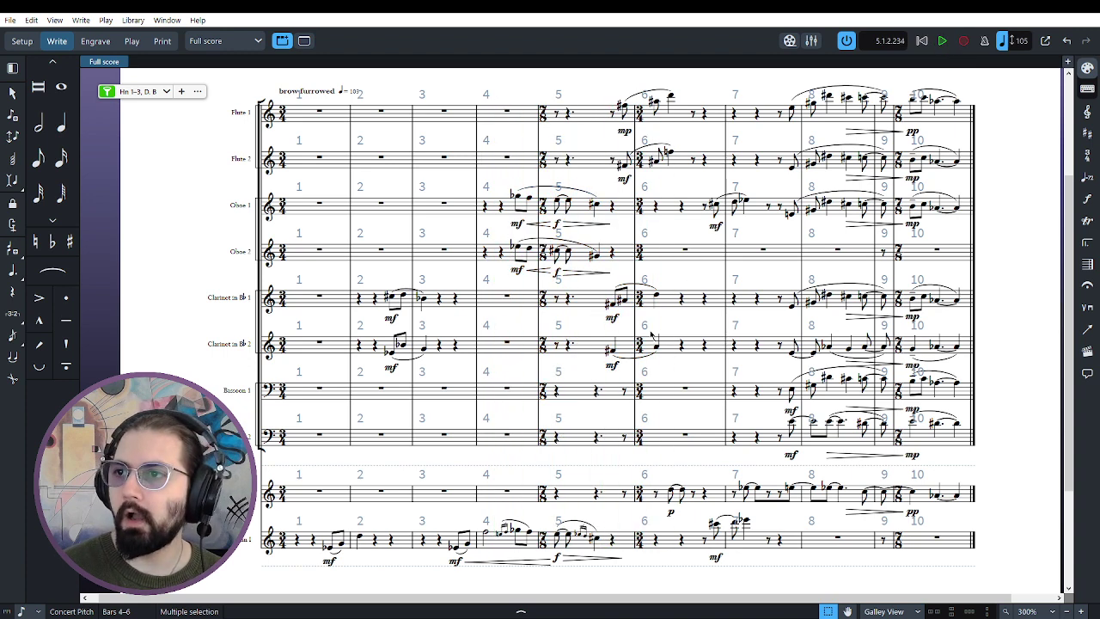
drag(676, 370, 606, 292)
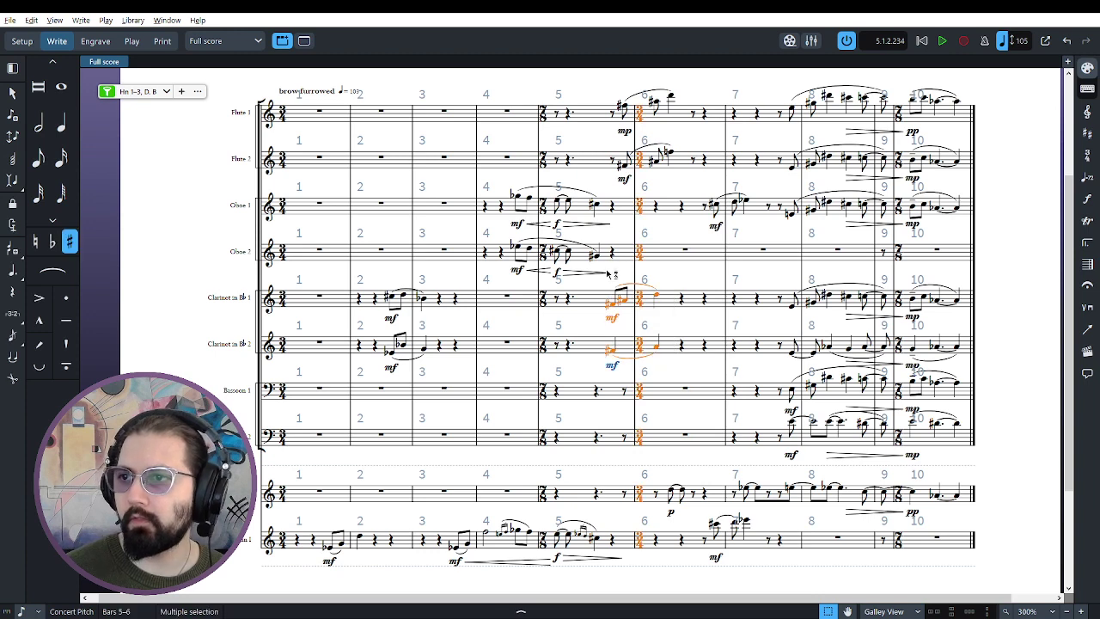
key(Delete)
key(Escape)
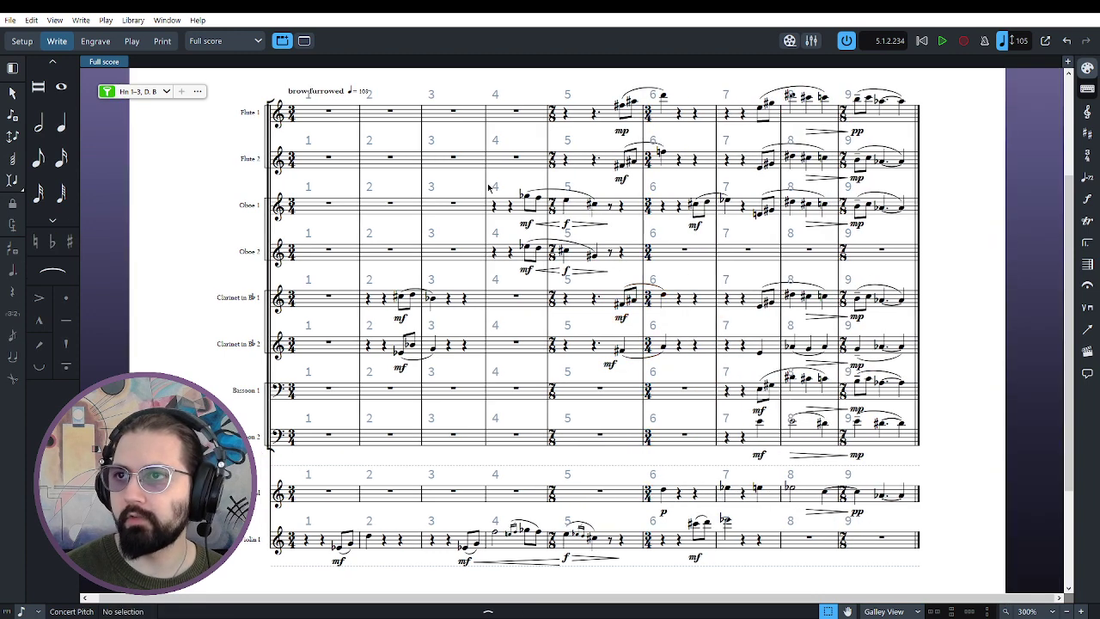
drag(684, 368, 478, 188)
key(space)
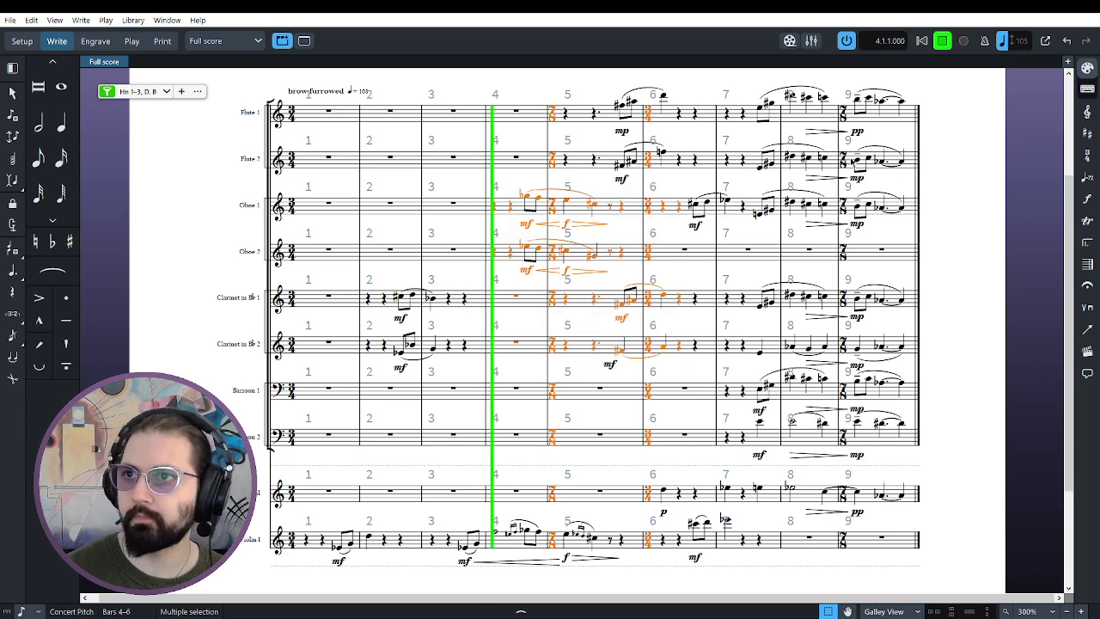
click(943, 41)
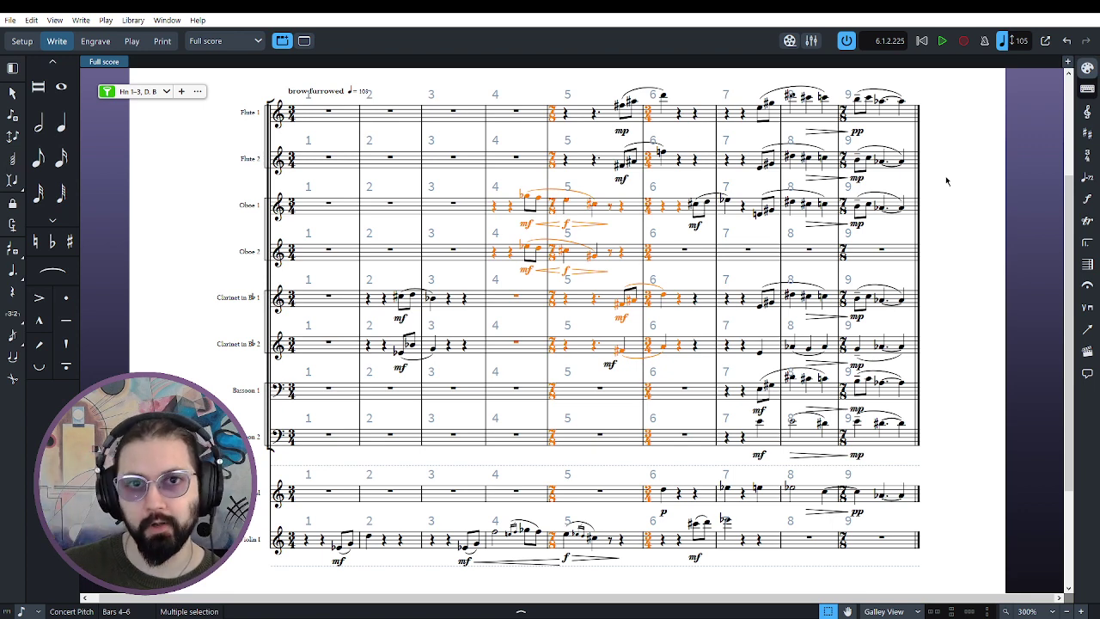
key(Escape)
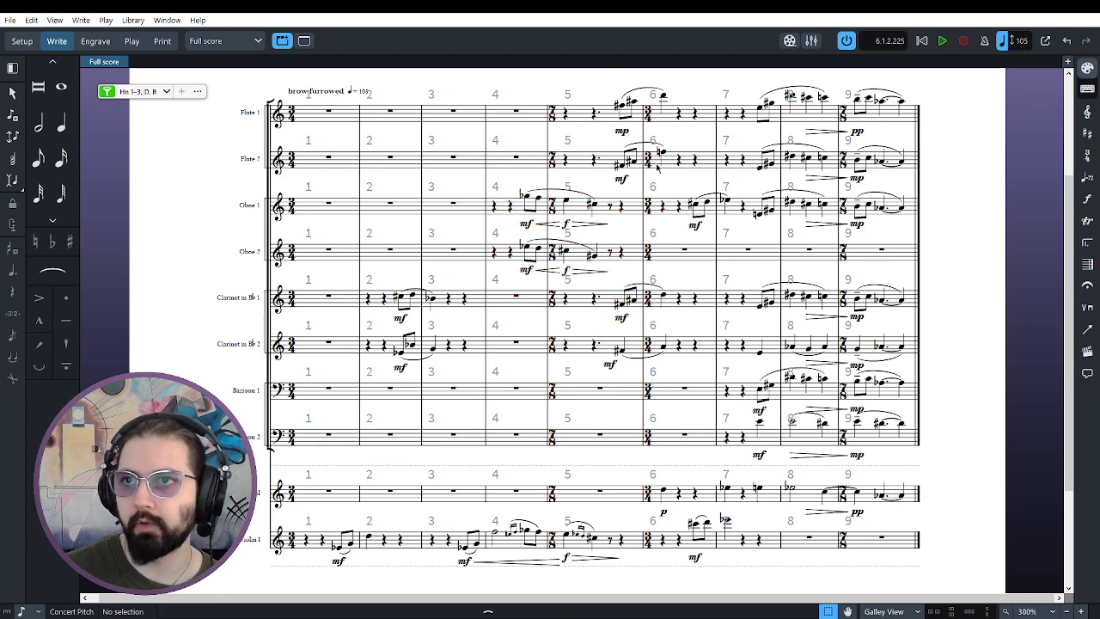
Lift the staff filter, switch to Page View with Ctrl+Shift+1, rewind and play from bar 1
click(107, 91)
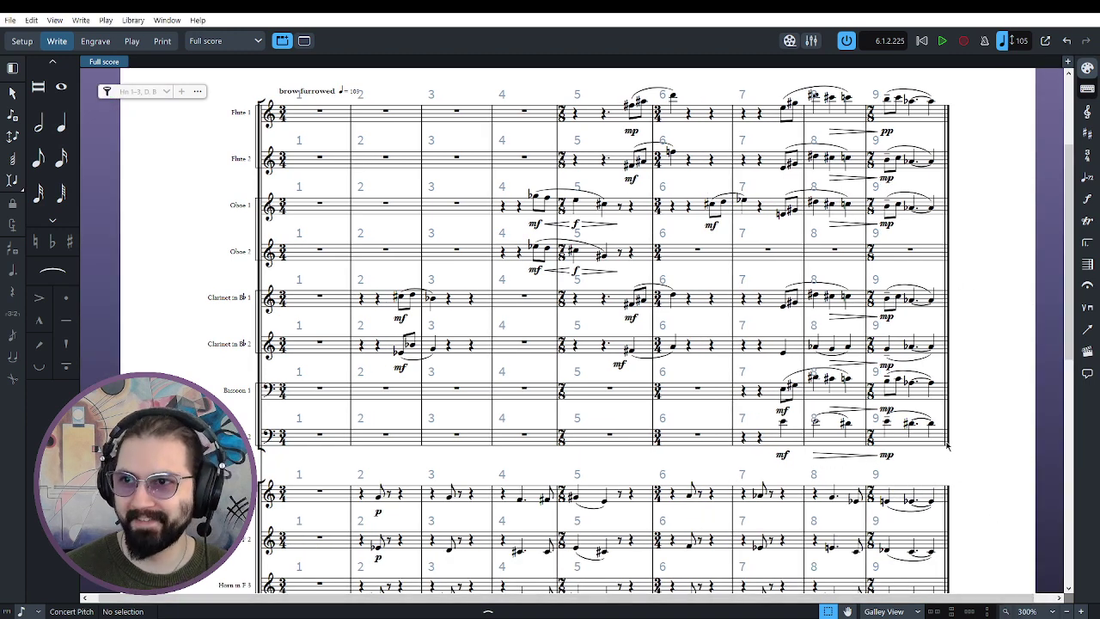
key(ctrl+shift+1)
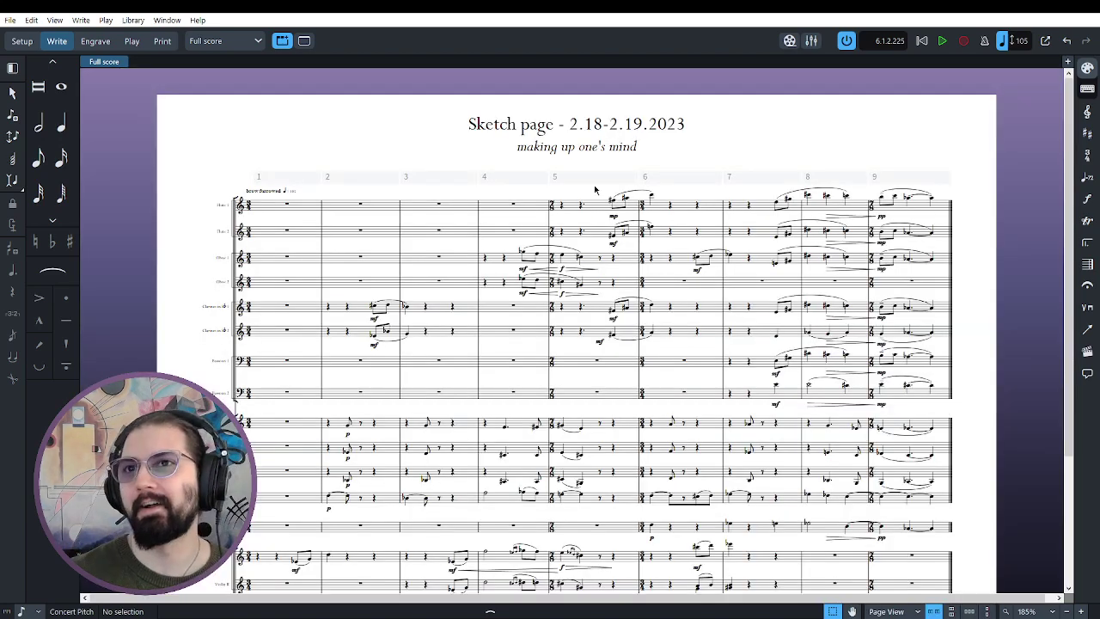
drag(1067, 365, 1063, 439)
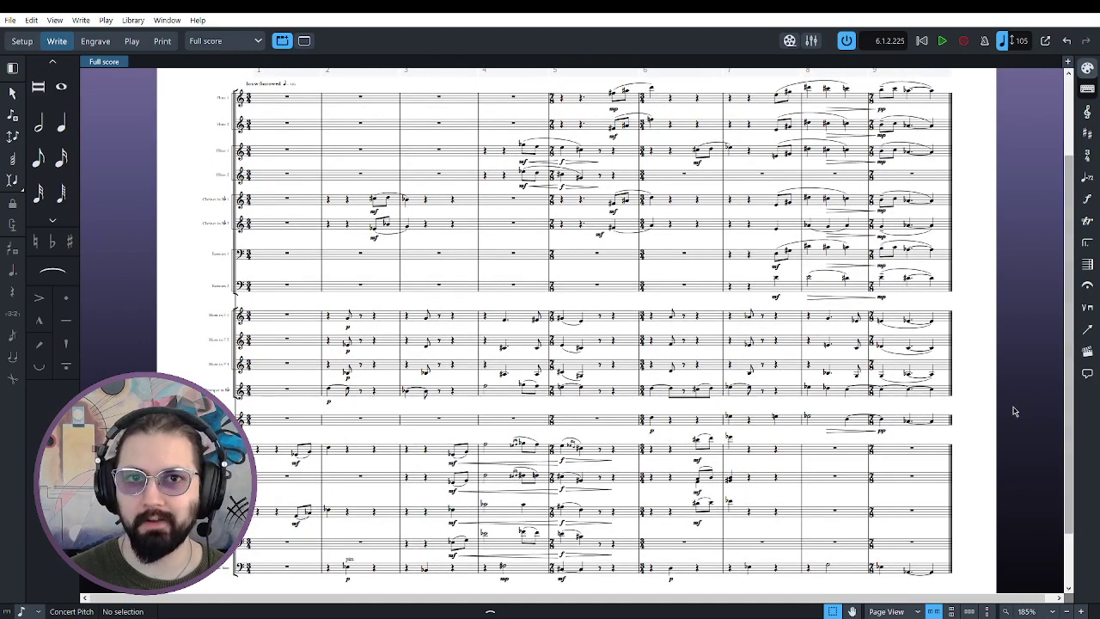
click(923, 41)
click(942, 42)
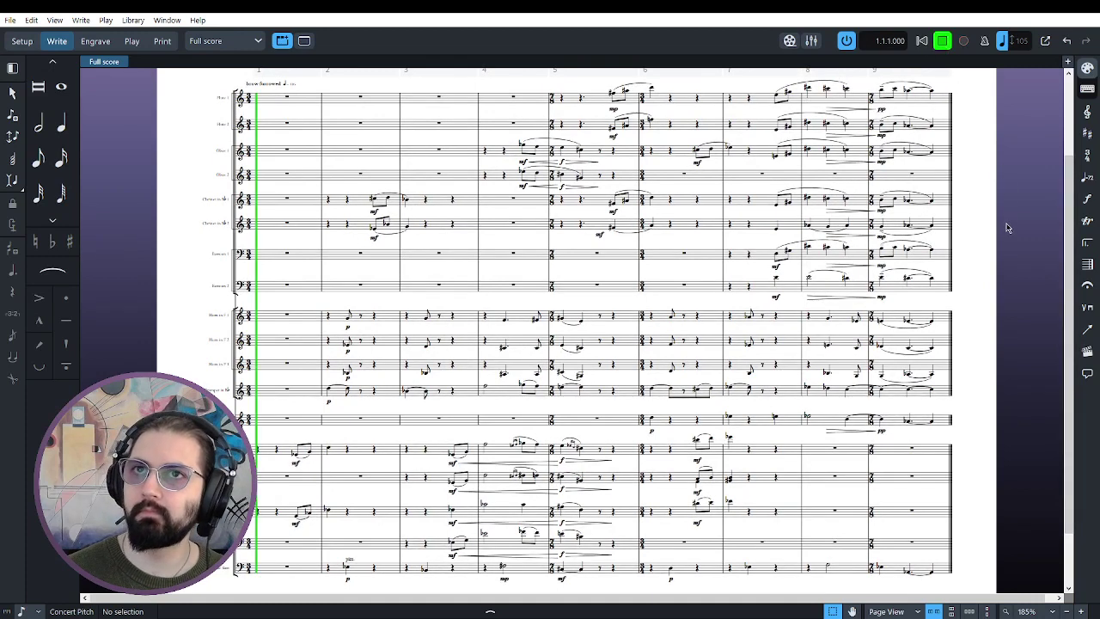